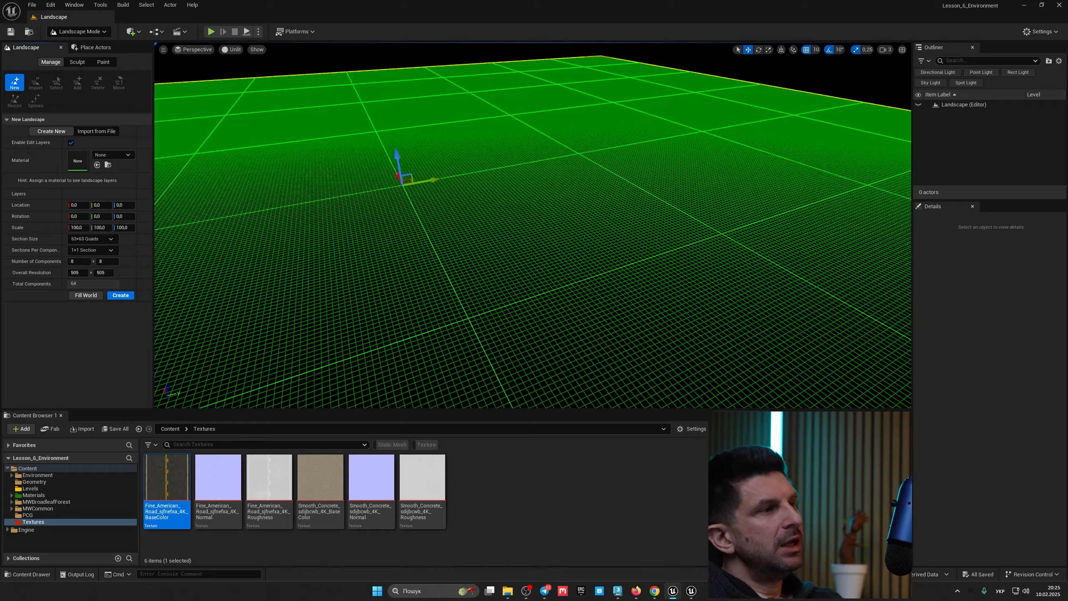
- Set the new landscape's overall resolution to 190 by 200 and check the size of the preview grid
right_click_drag(497, 180, 486, 274)
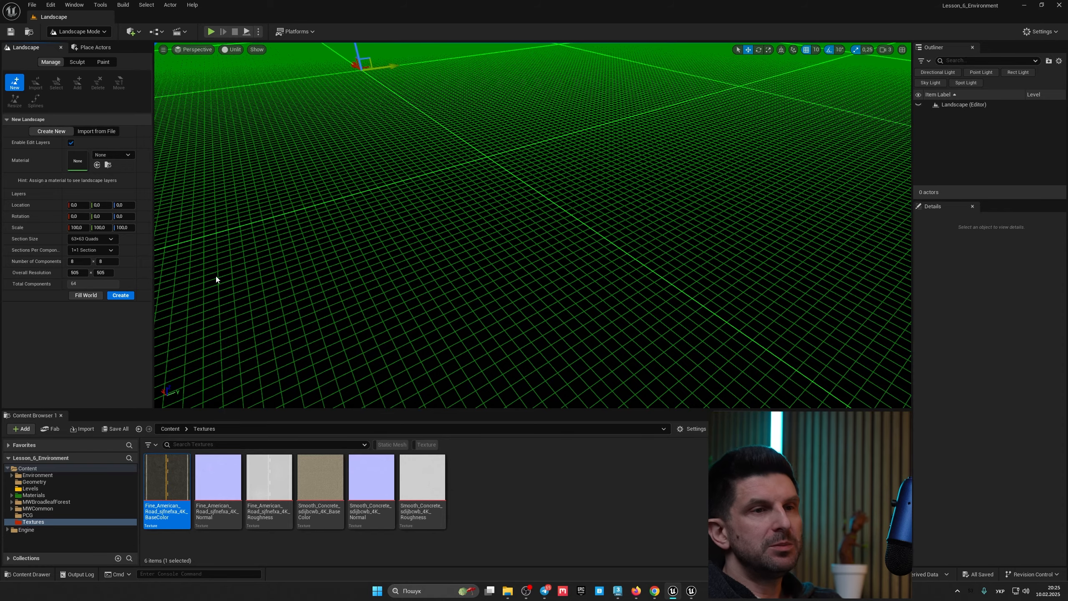
right_click_drag(252, 276, 190, 247)
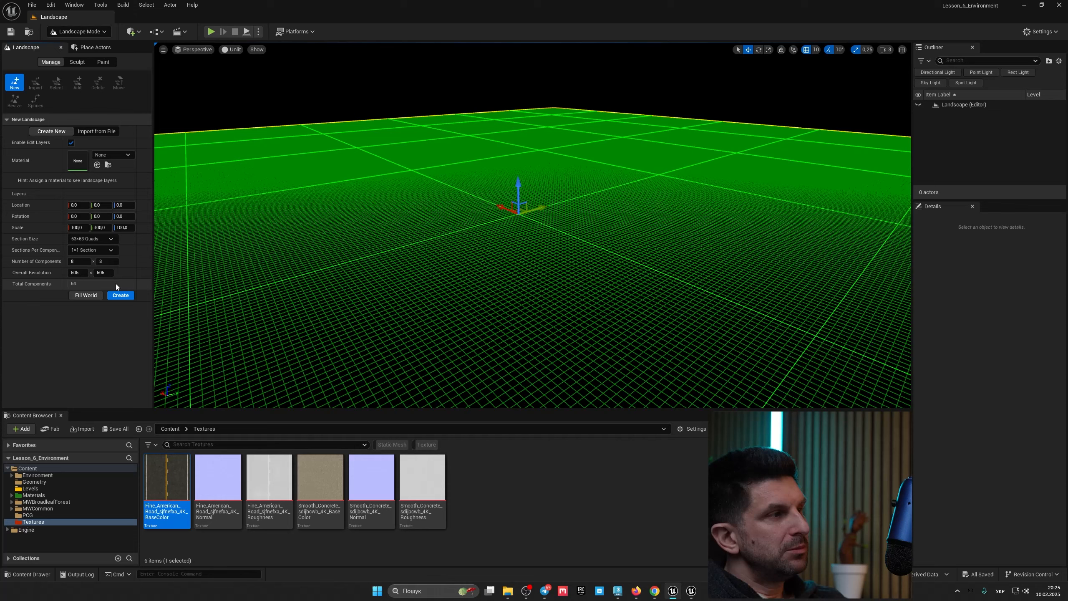
left_click(86, 272)
type("190")
key("Tab")
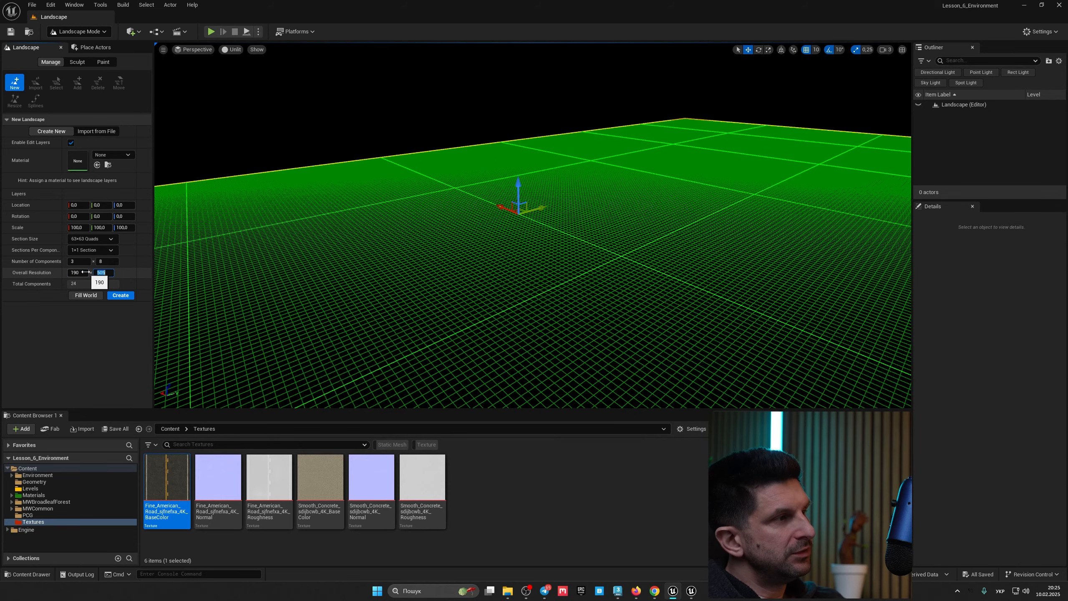
type("200")
key("Return")
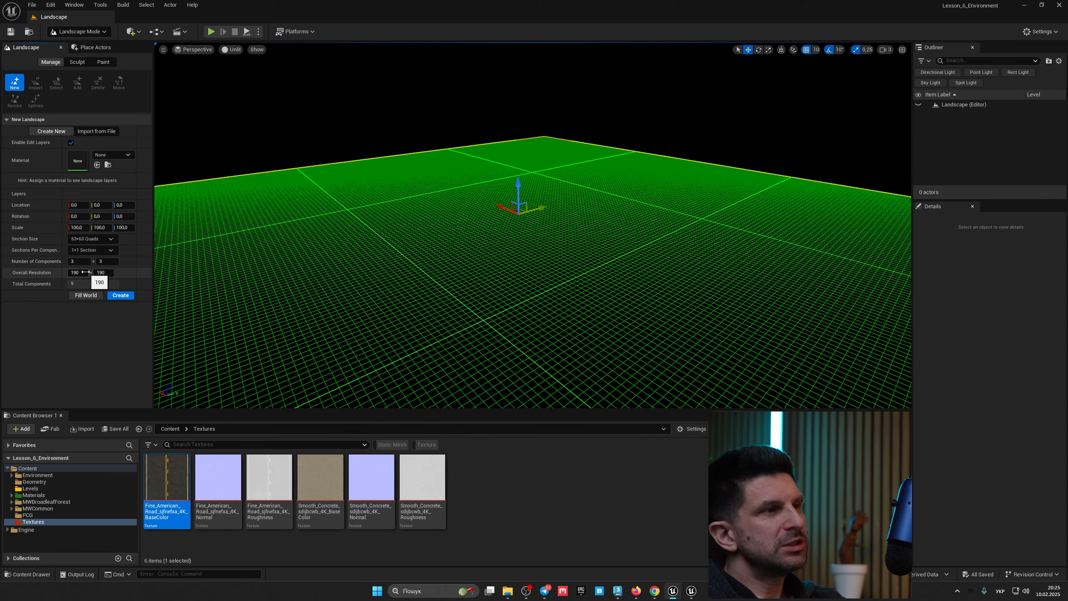
left_click_drag(465, 277, 564, 273, "alt")
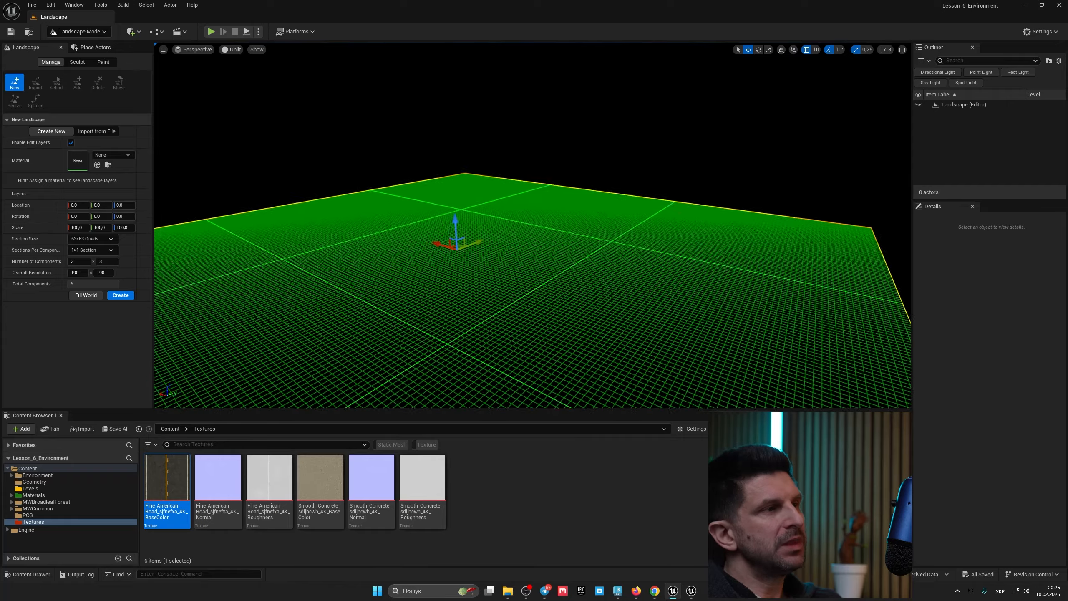
right_click_drag(466, 277, 433, 305)
- Set the first overall resolution value of the landscape to 300 and inspect the preview grid from several angles
left_click(78, 273)
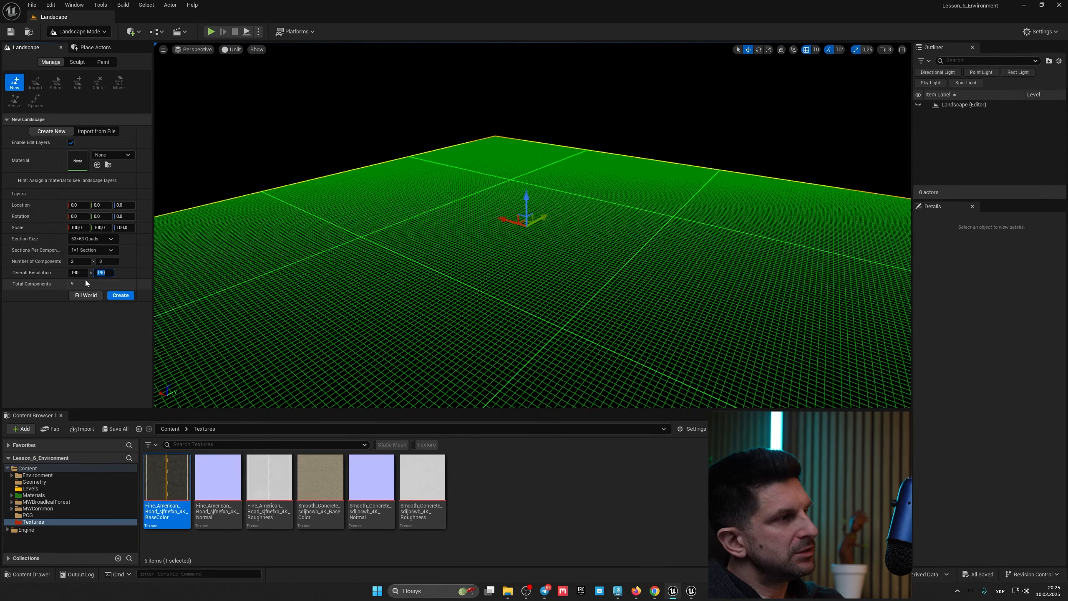
left_click(83, 271)
type("300")
key("Tab")
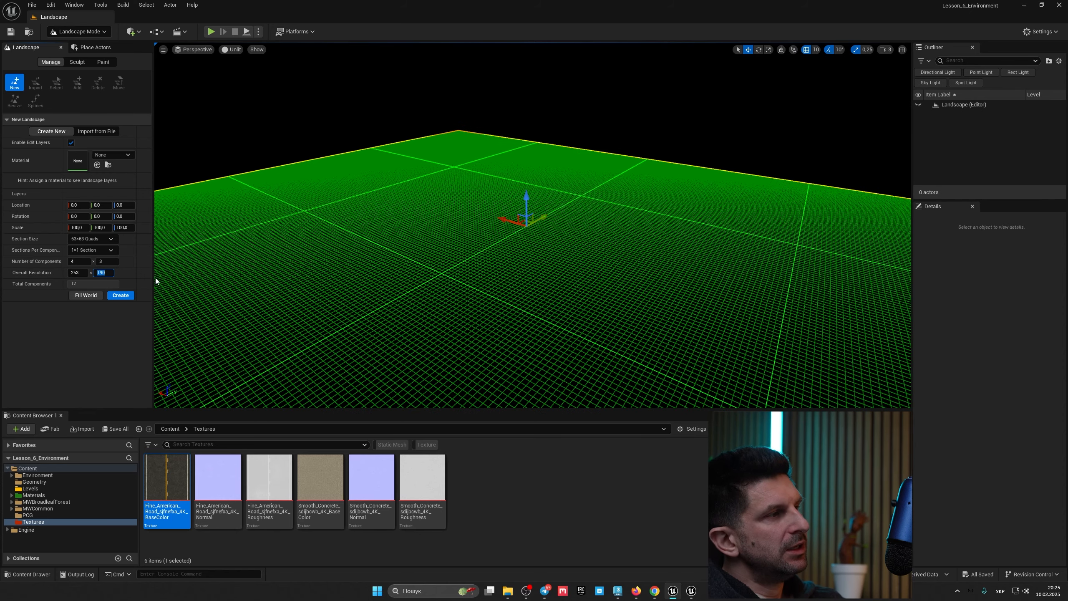
right_click_drag(407, 287, 410, 313)
right_click_drag(502, 276, 545, 281)
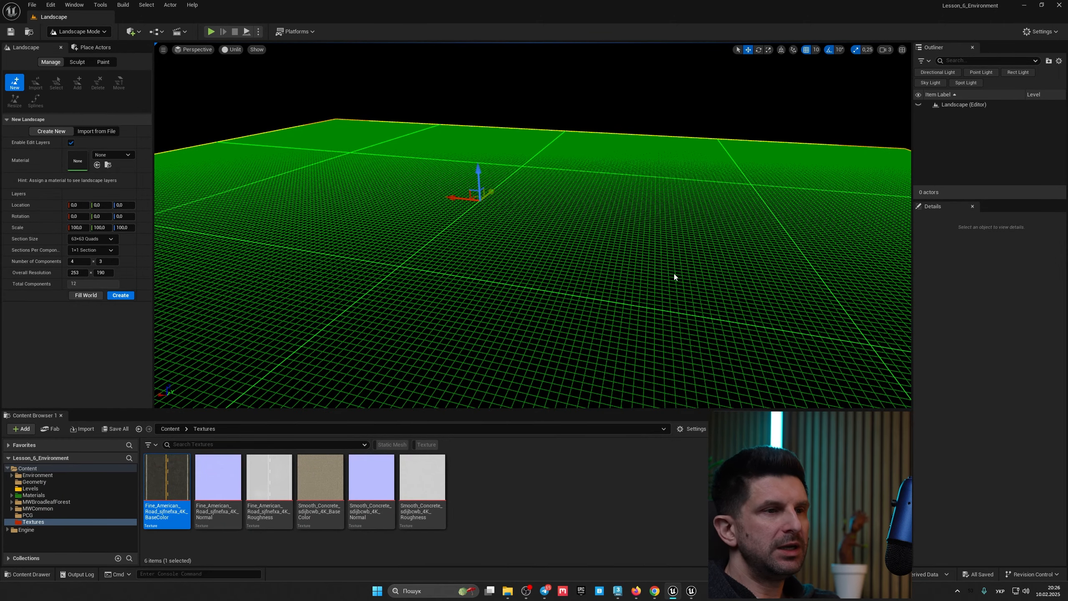
right_click_drag(675, 274, 612, 268)
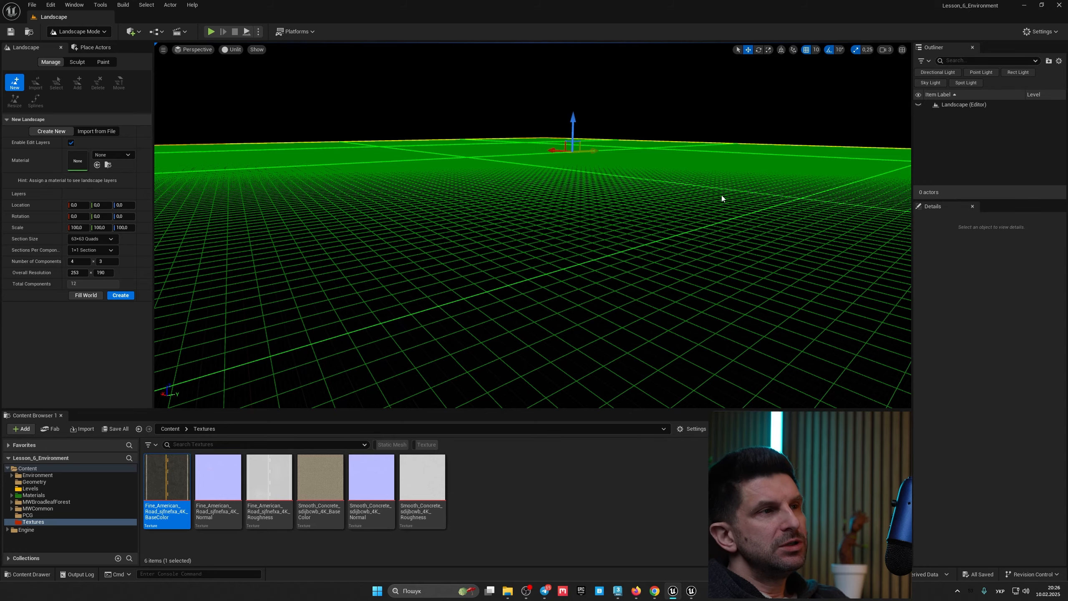
right_click_drag(723, 222, 714, 222)
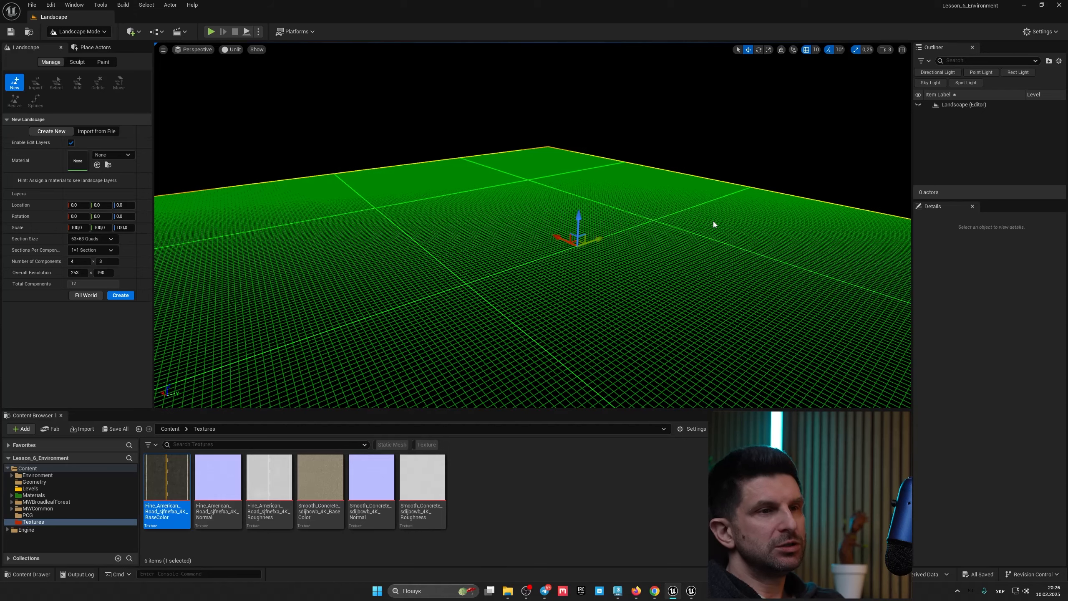
right_click_drag(647, 227, 648, 229)
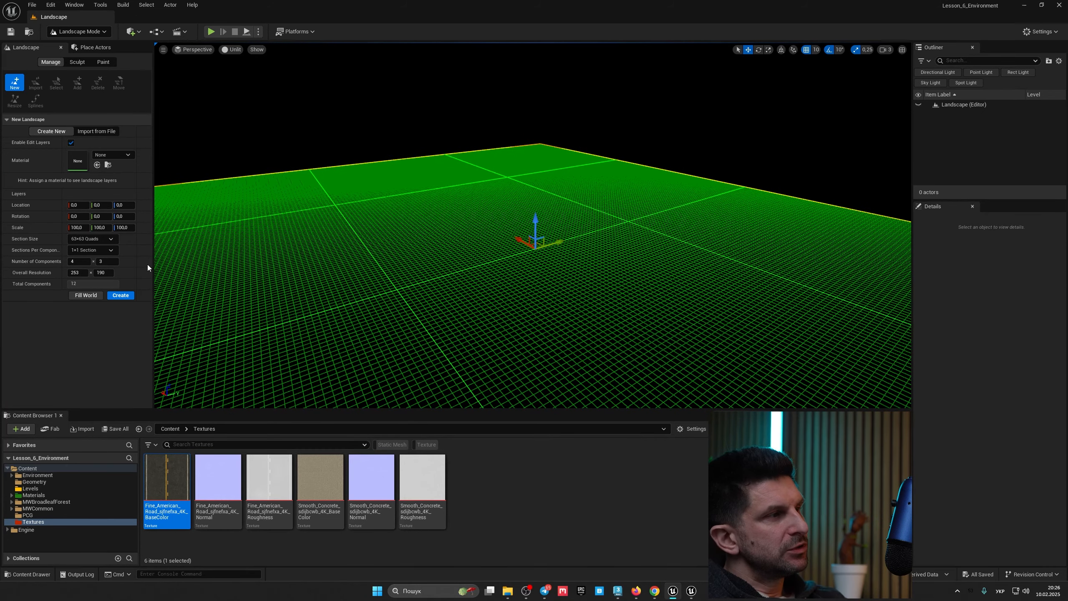
- Set the landscape's overall resolution to 505 by 505
left_click(84, 273)
type("505")
key("Tab")
type("50")
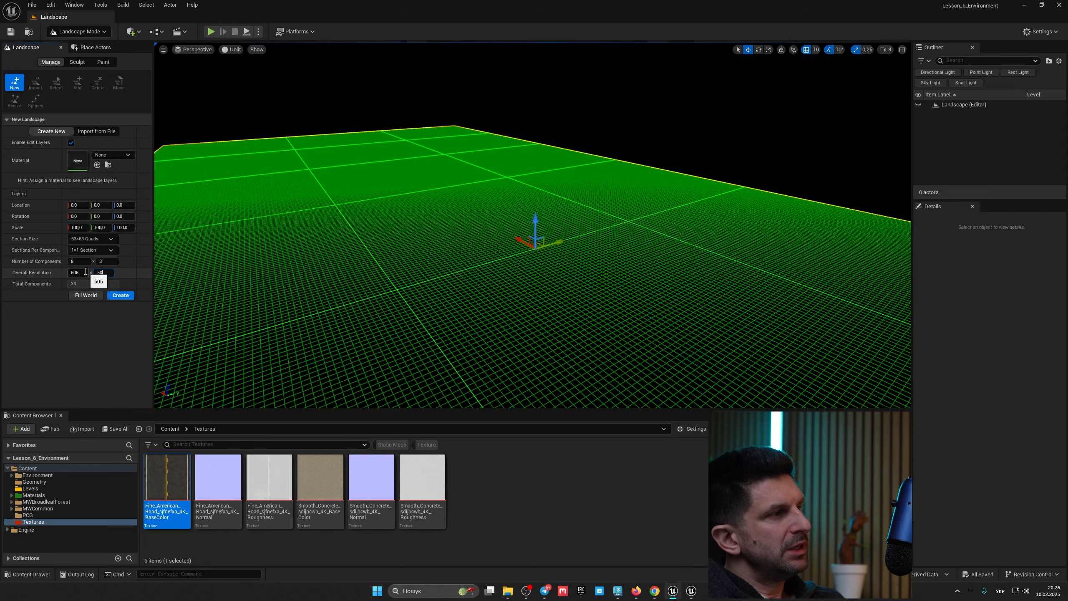
type("5")
key("Return")
mouse_move(477, 232)
right_mouse_down()
mouse_move(435, 233)
mouse_move(521, 230)
mouse_move(488, 228)
right_mouse_up()
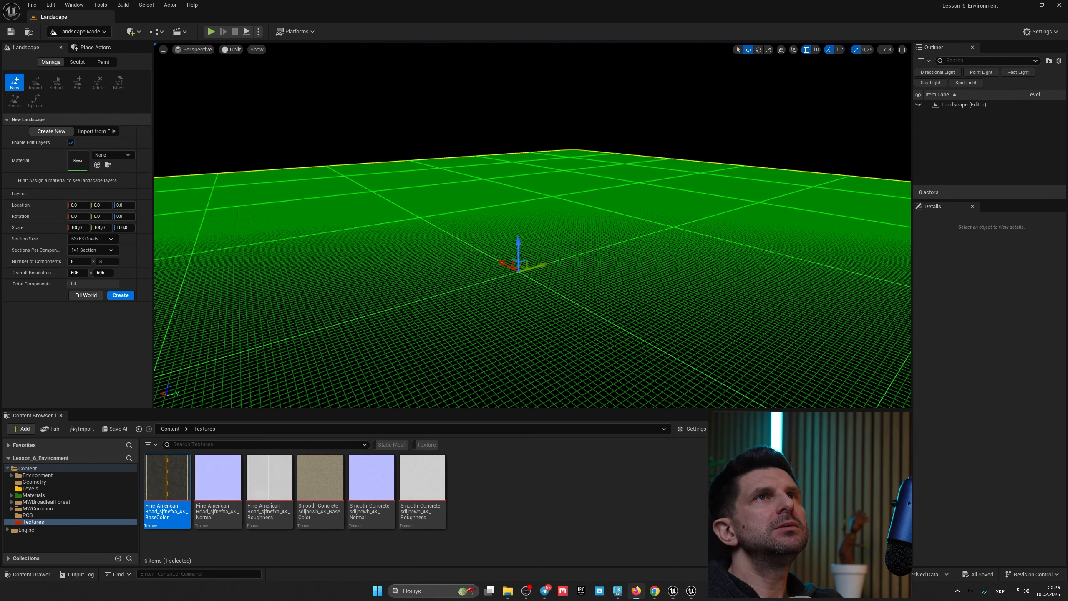
- Switch to Firefox and examine the World Creator features page, covering terrain size, filters, design tools and terrain coloring
key("super+shift+Left")
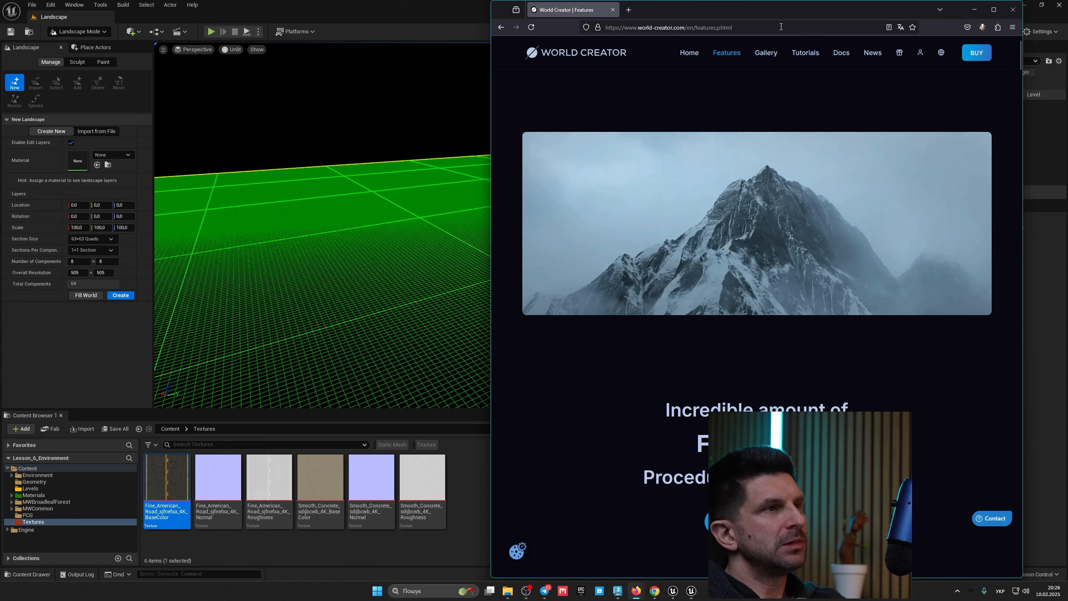
left_click(994, 9)
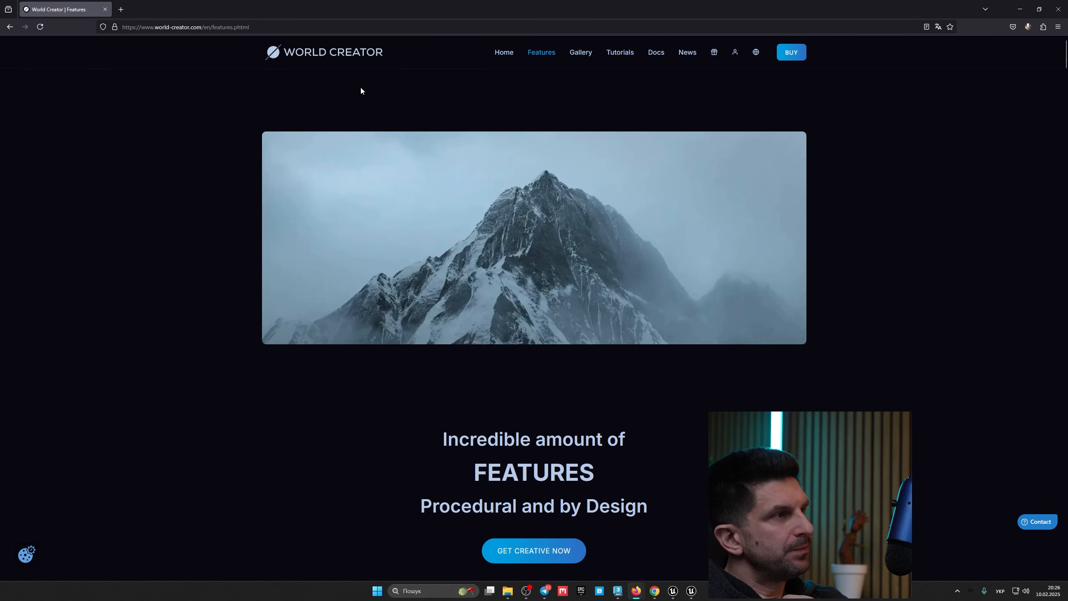
scroll(556, 360, "down", 10)
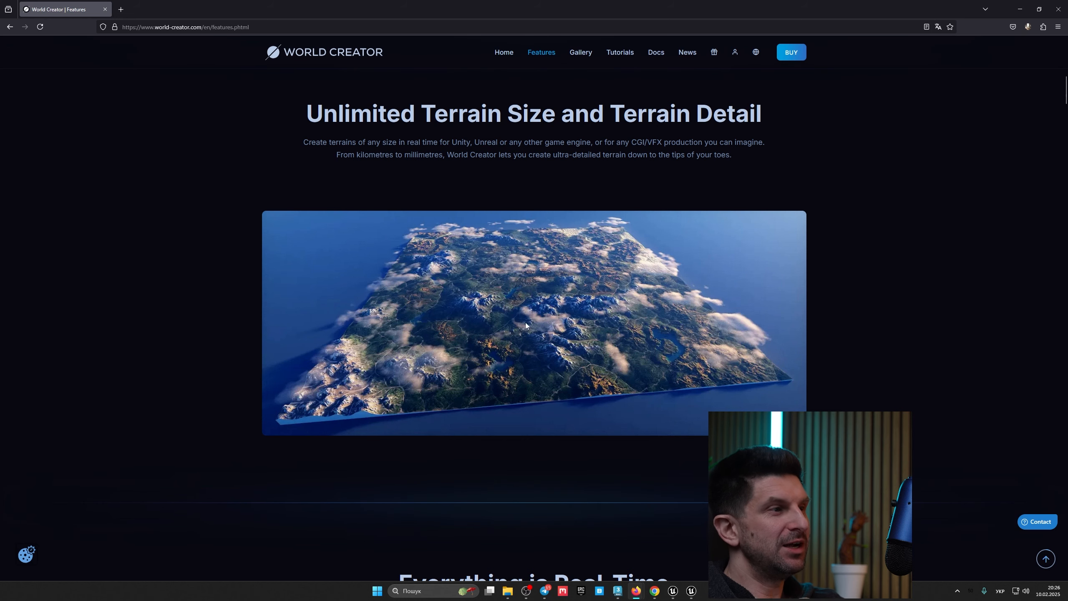
scroll(525, 323, "down", 20)
scroll(554, 309, "down", 6)
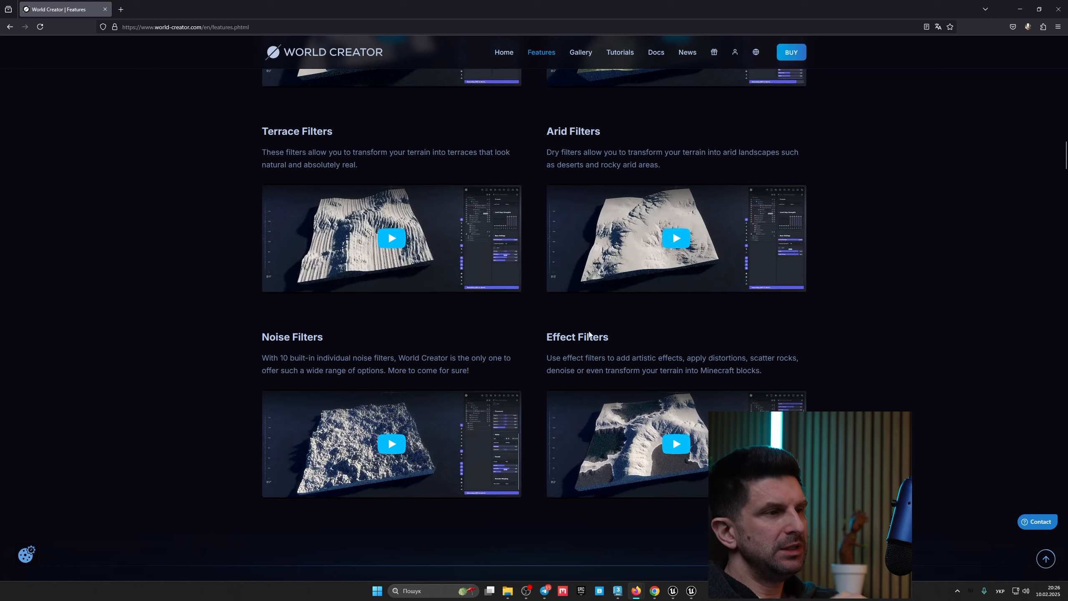
scroll(841, 384, "down", 6)
scroll(822, 375, "down", 7)
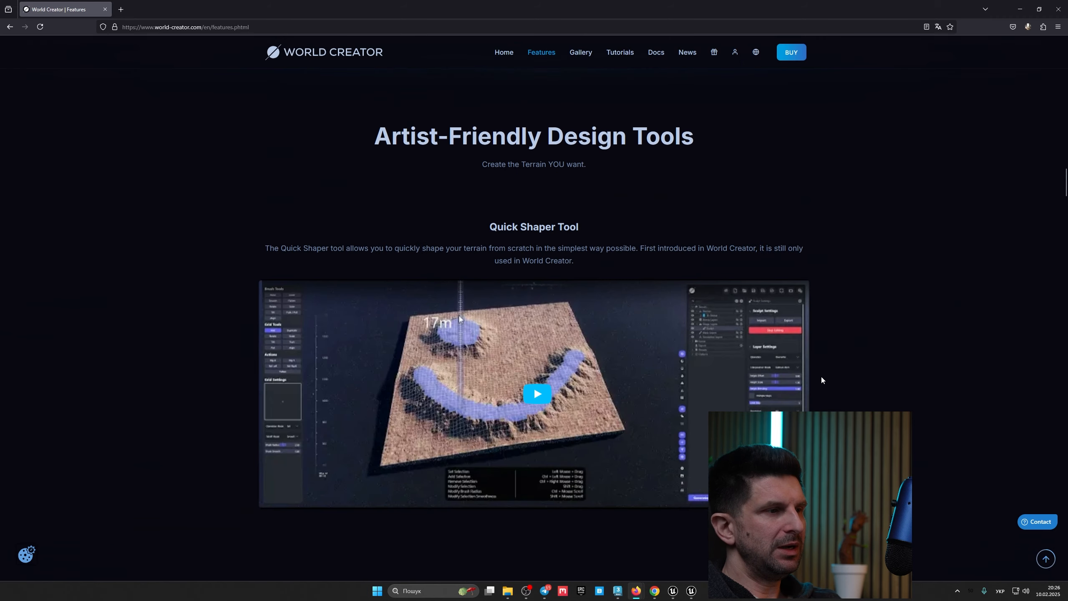
scroll(820, 367, "down", 7)
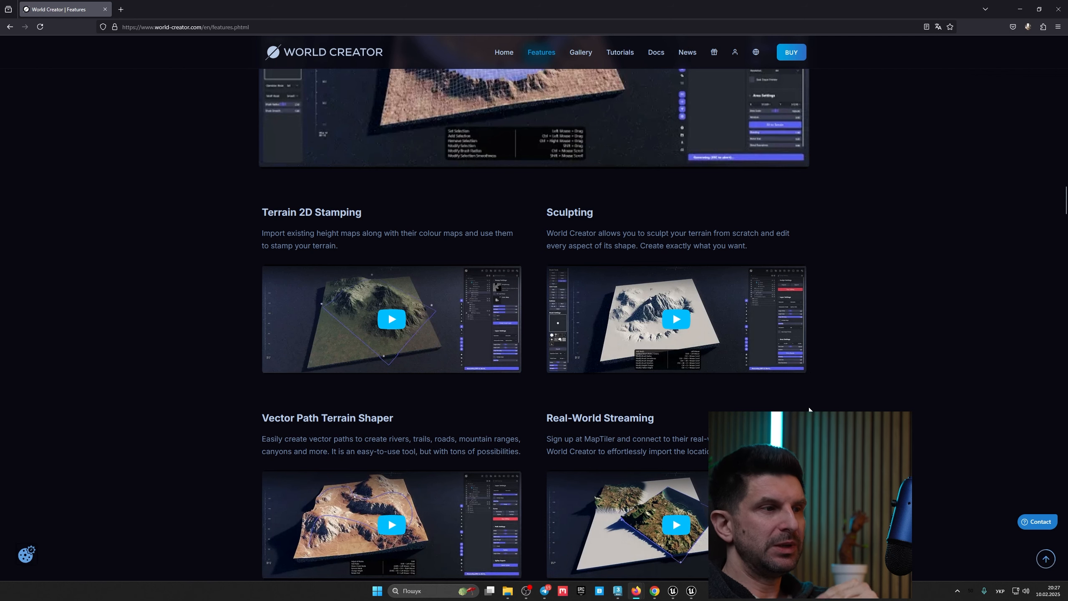
scroll(807, 406, "down", 2)
scroll(795, 406, "down", 5)
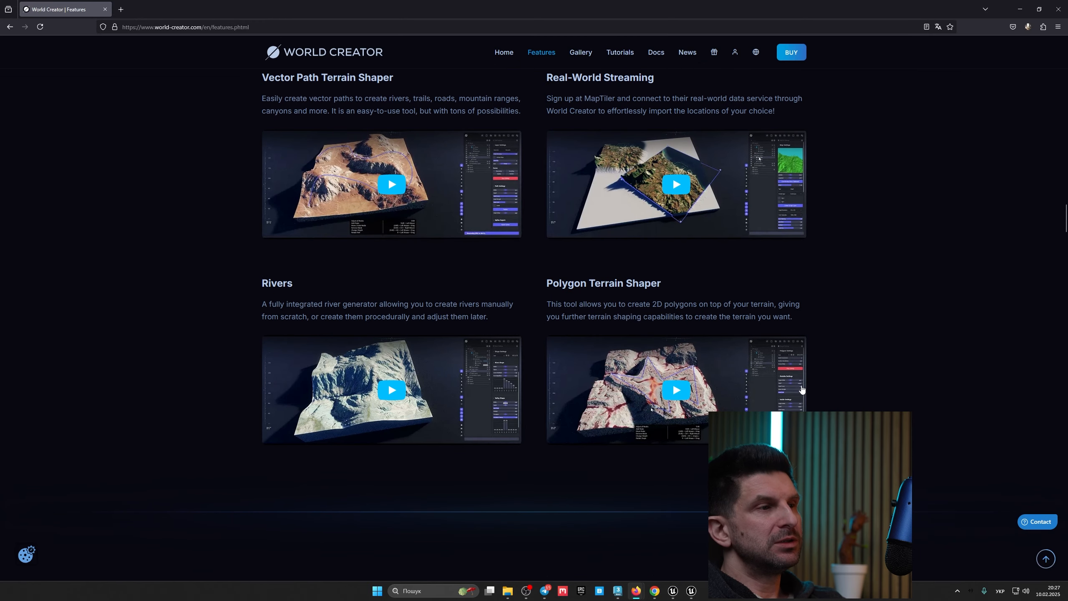
scroll(803, 391, "down", 5)
scroll(801, 386, "down", 5)
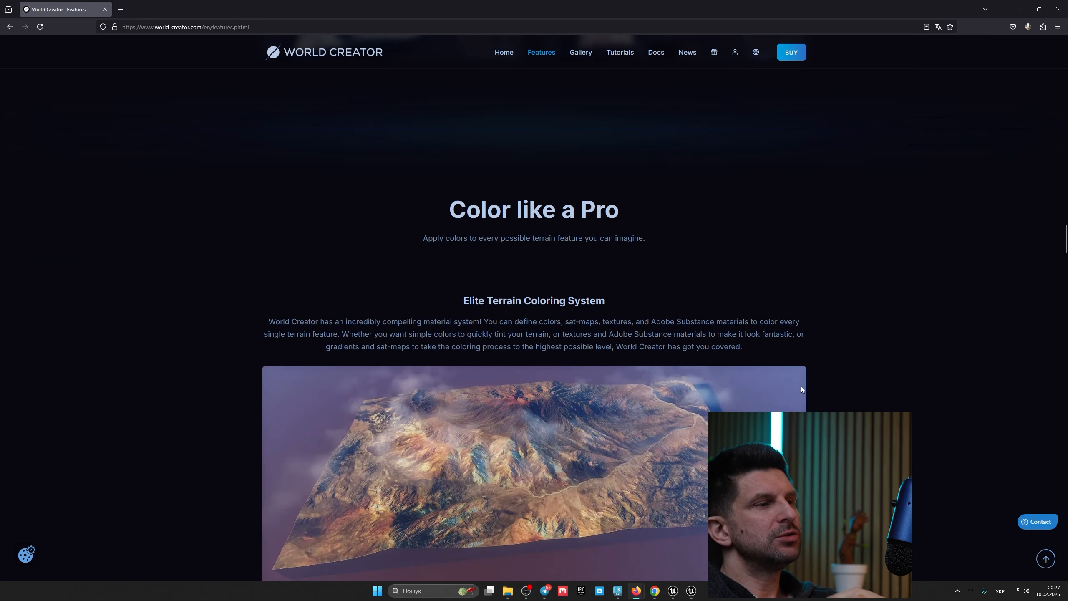
scroll(803, 385, "down", 4)
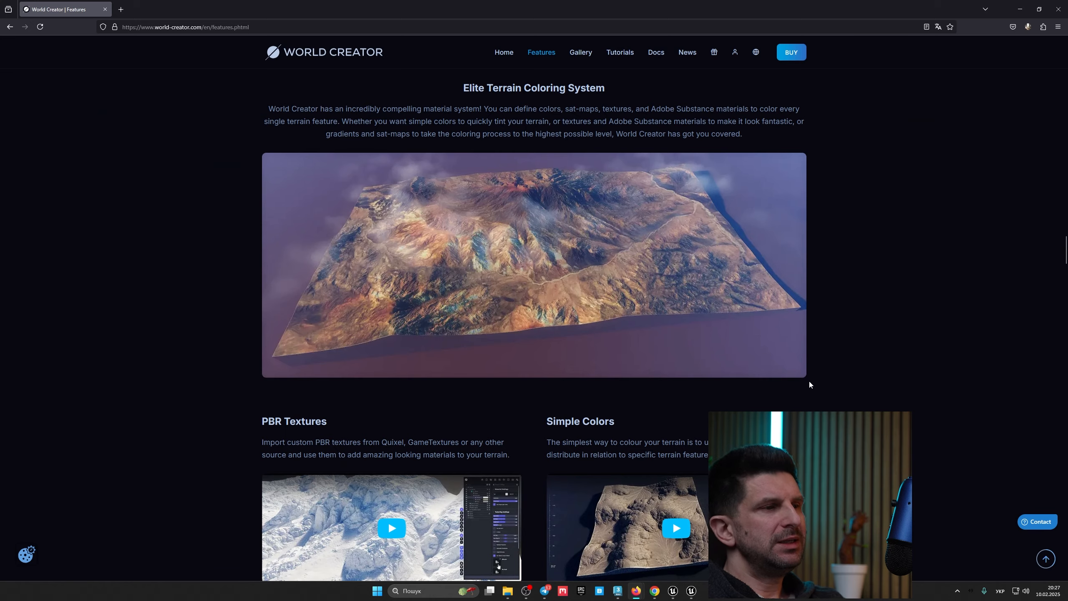
scroll(809, 383, "down", 3)
scroll(821, 386, "down", 1)
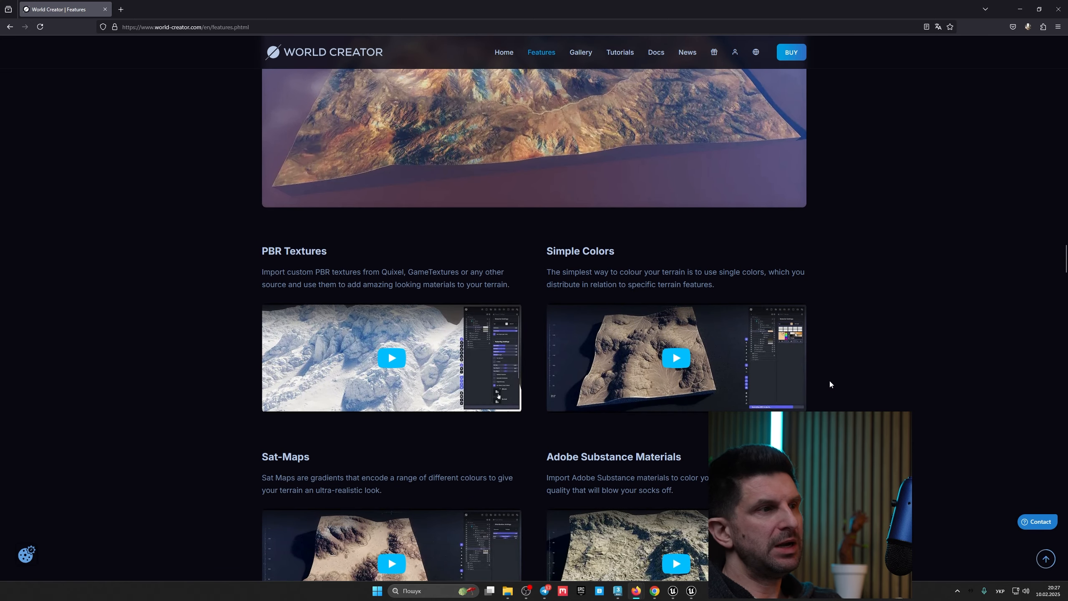
scroll(824, 389, "down", 5)
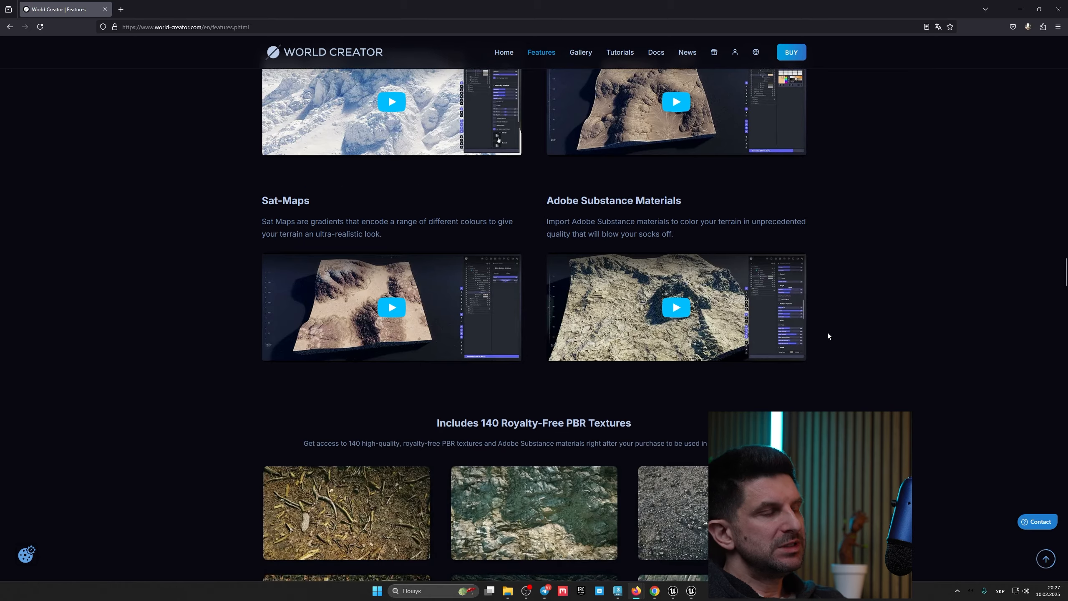
scroll(828, 332, "down", 5)
scroll(827, 331, "up", 16)
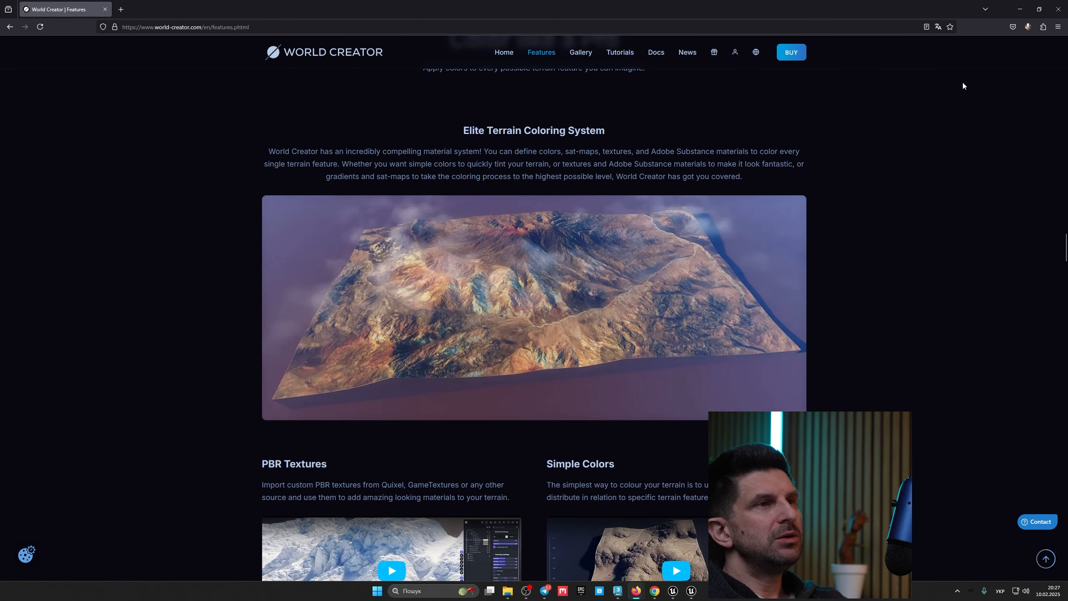
left_click(1019, 12)
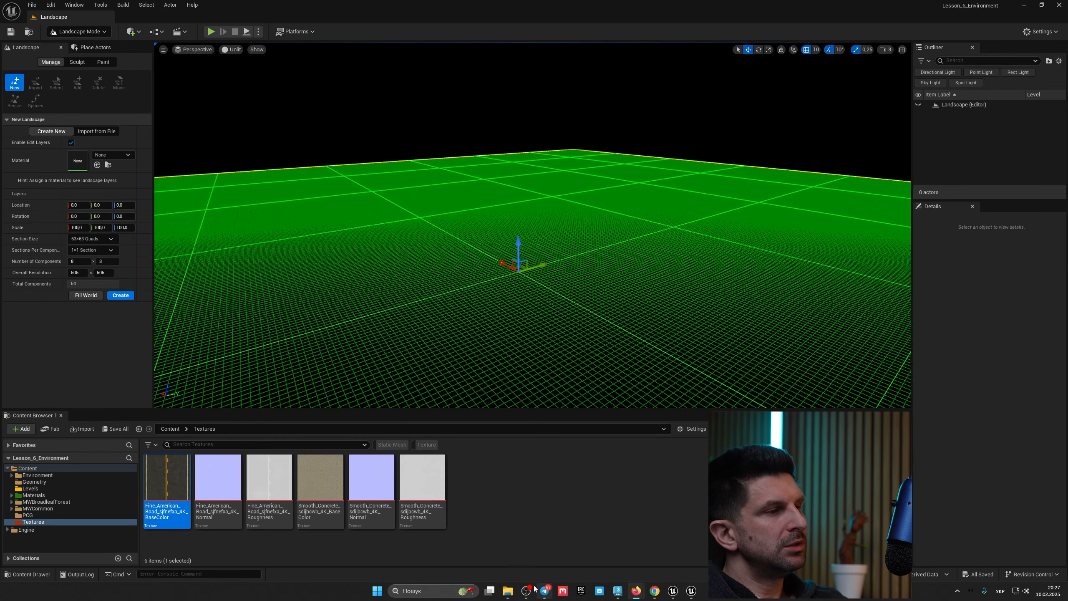
- Open the Rocky-Land-and-RiversHeight_Map_PNG texture from the Environment/Heightmaps folder, examine it in the docked texture editor, and close it
left_click(507, 591)
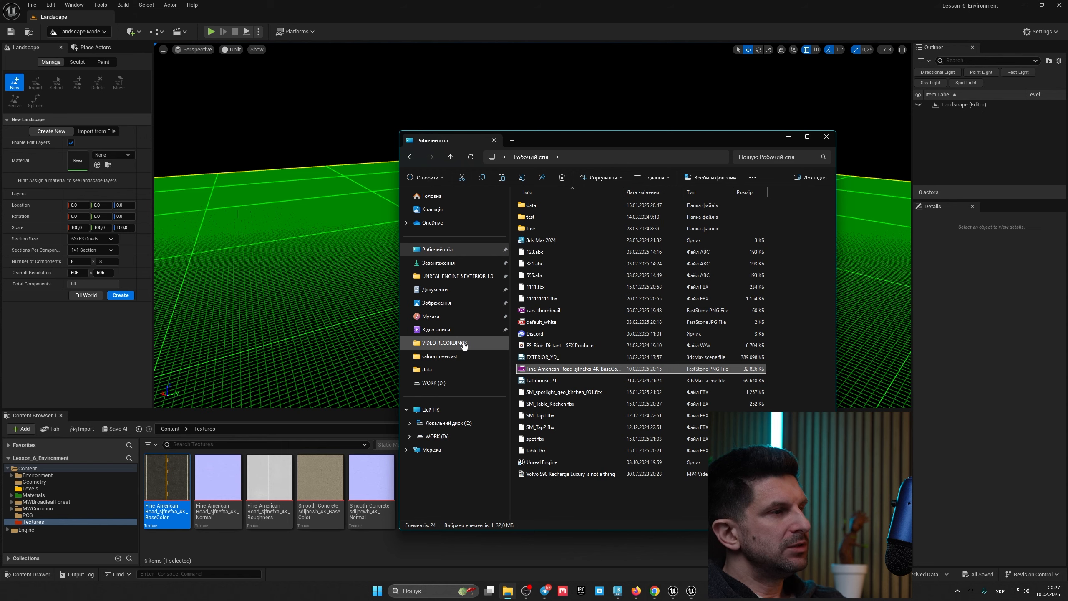
left_click(42, 479)
left_click(44, 476)
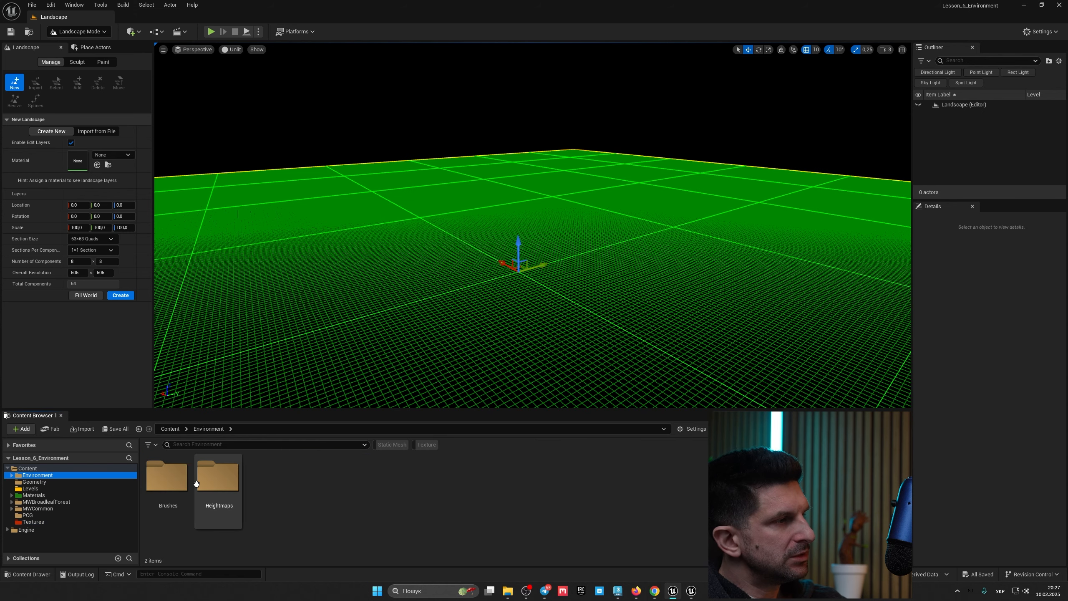
double_click(211, 482)
double_click(218, 495)
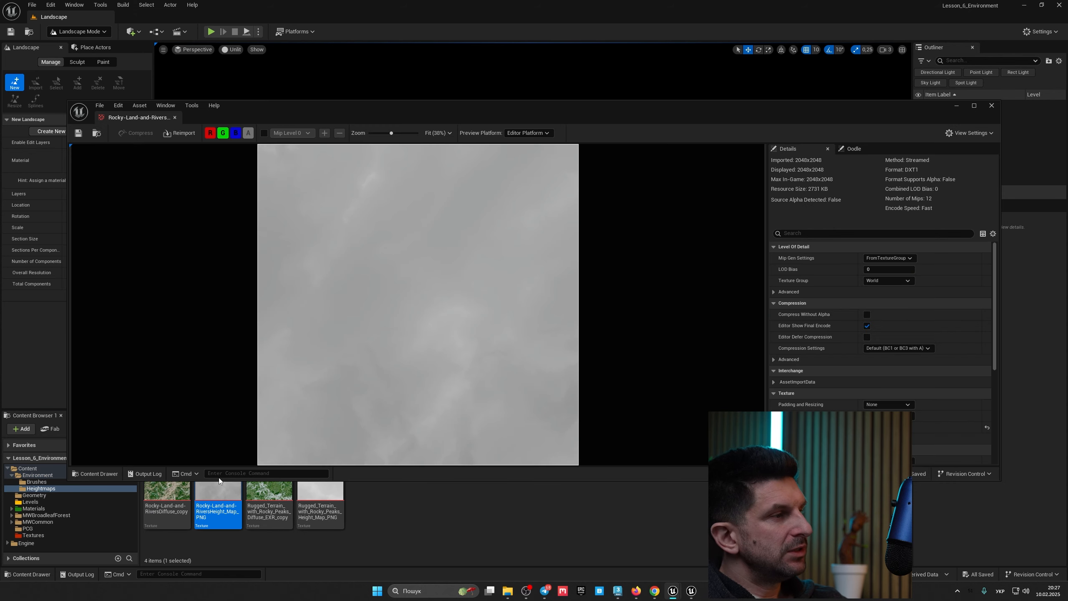
left_click_drag(179, 117, 289, 21)
scroll(417, 341, "up", 2)
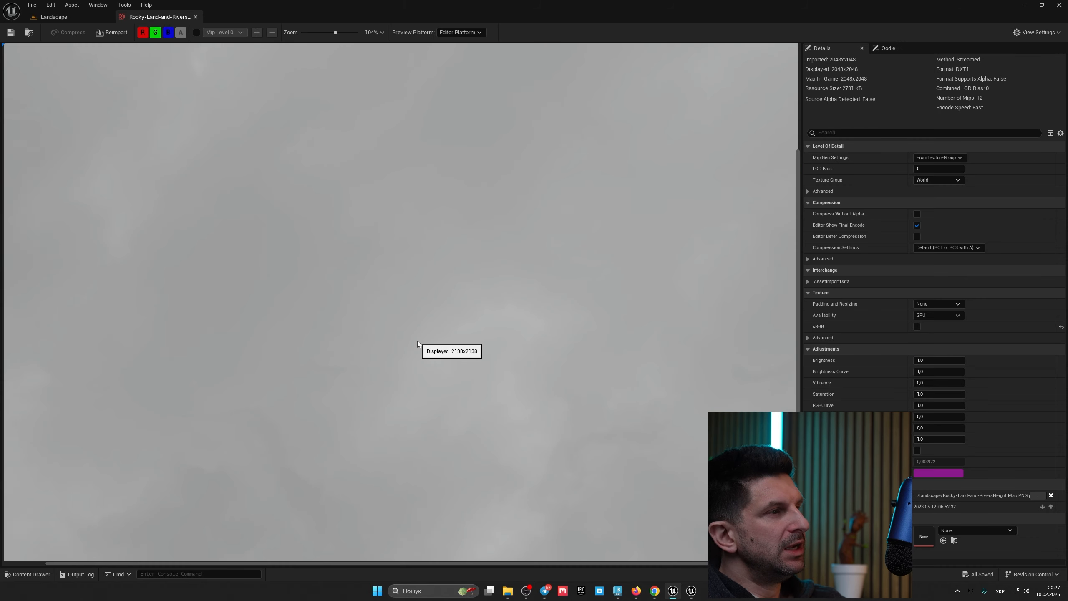
scroll(417, 343, "down", 4)
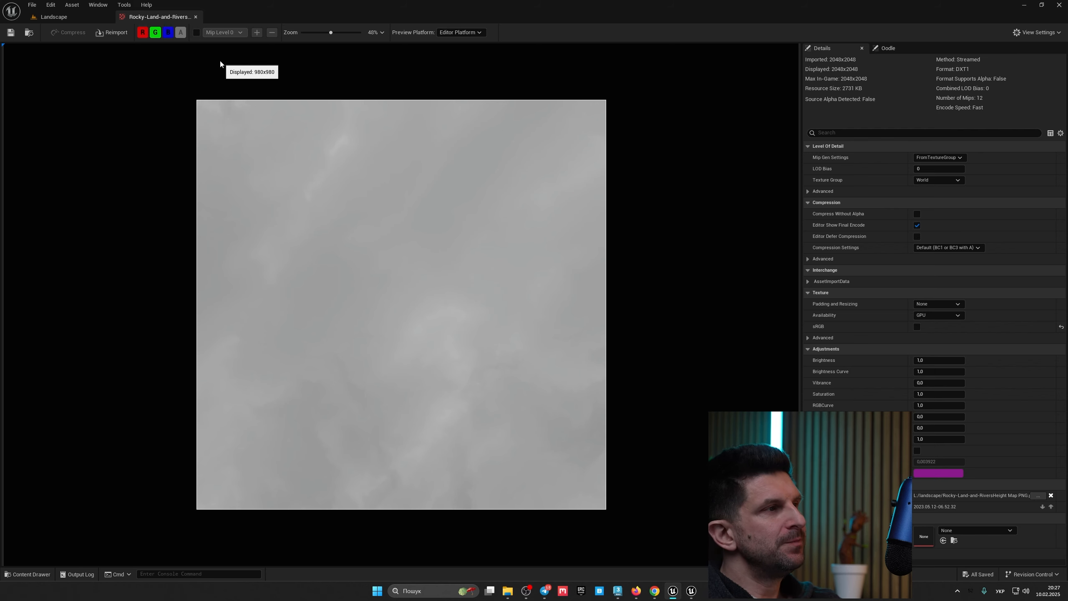
left_click(196, 17)
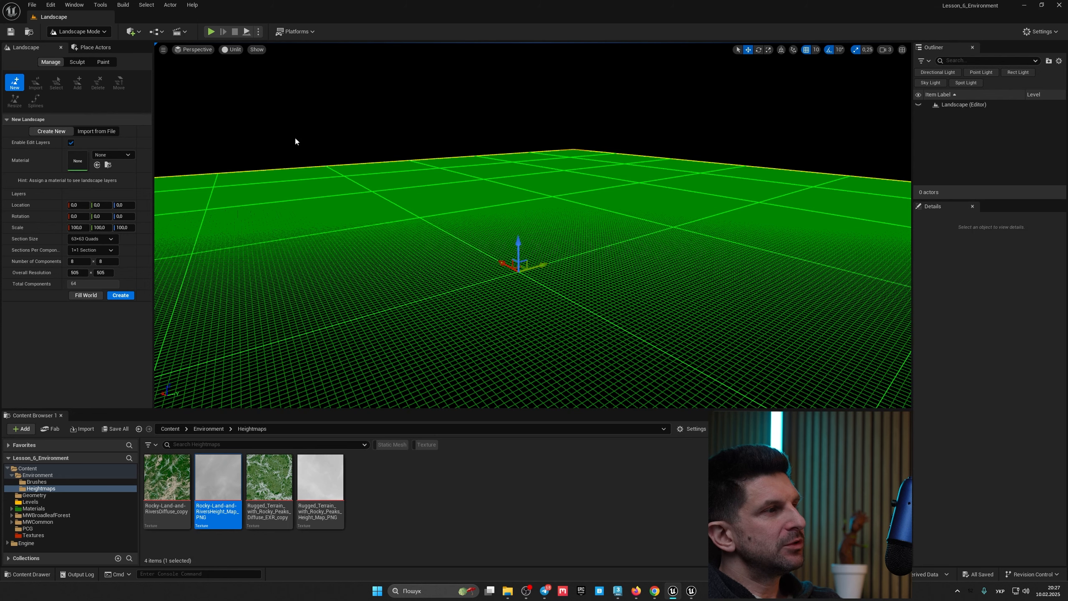
- Open the Rugged_Terrain_with_Rocky_Peaks_Height_Map_PNG texture, examine the whole image, and close it
double_click(321, 480)
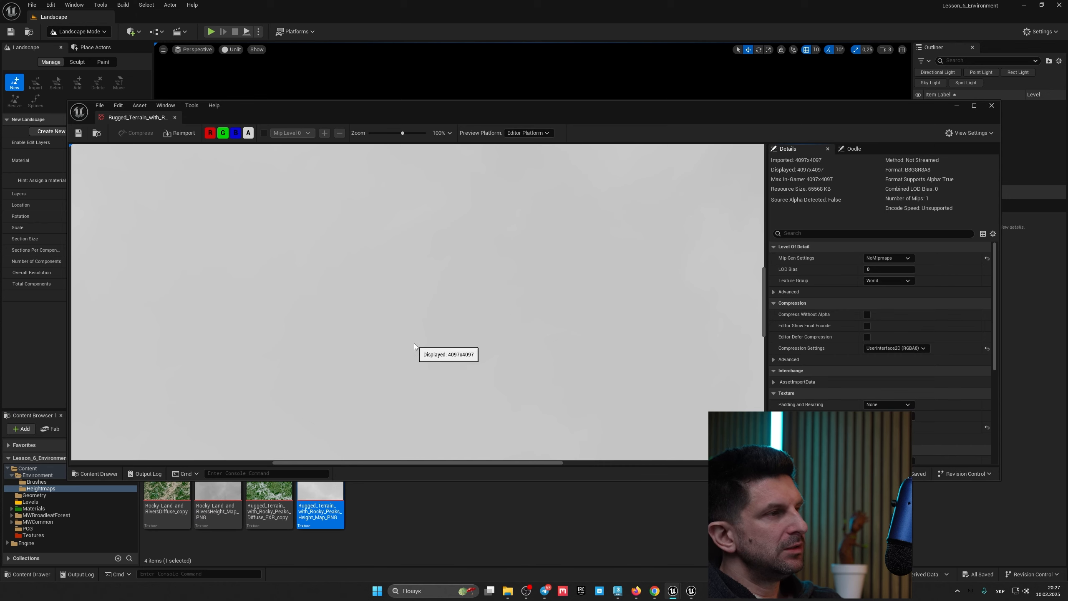
scroll(417, 313, "down", 5)
scroll(416, 316, "up", 3)
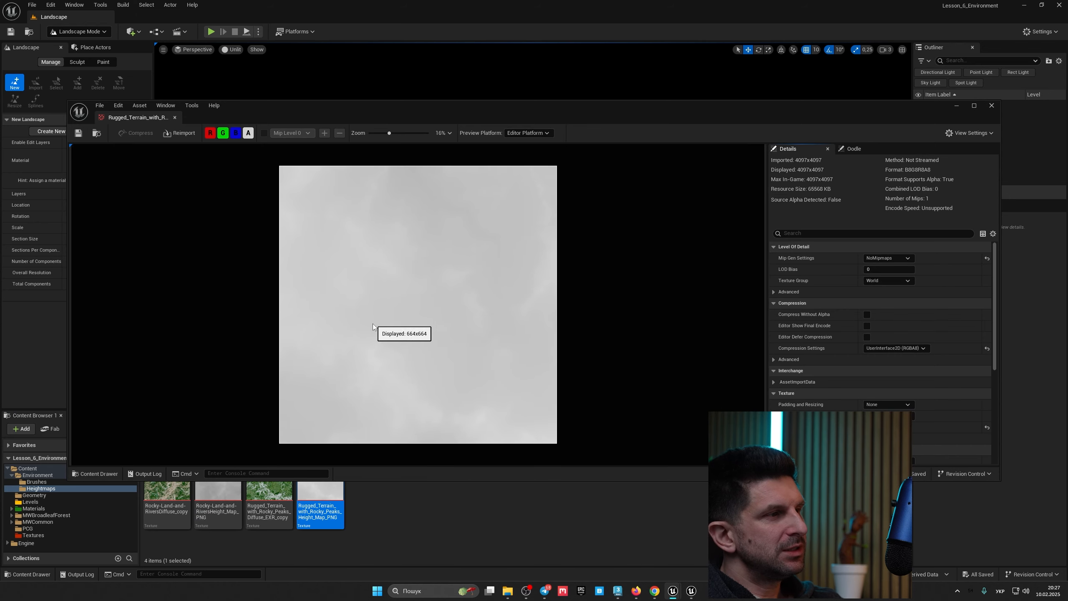
left_click(175, 117)
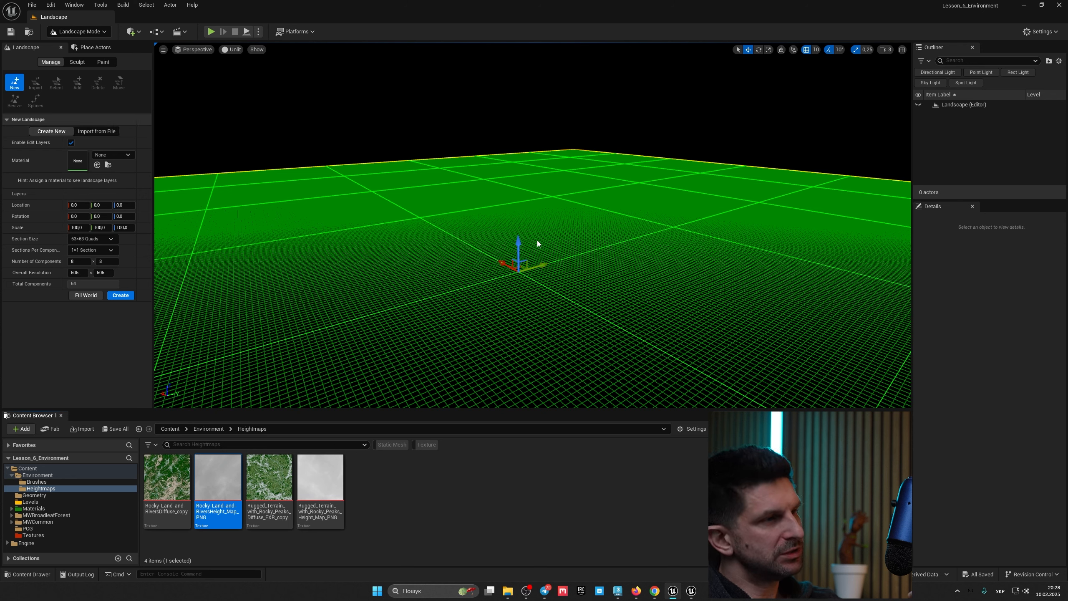
- Switch the new landscape to import from file and load Rocky-Land-and-RiversHeight_Map_PNG from the desktop as its heightmap
left_click(107, 131)
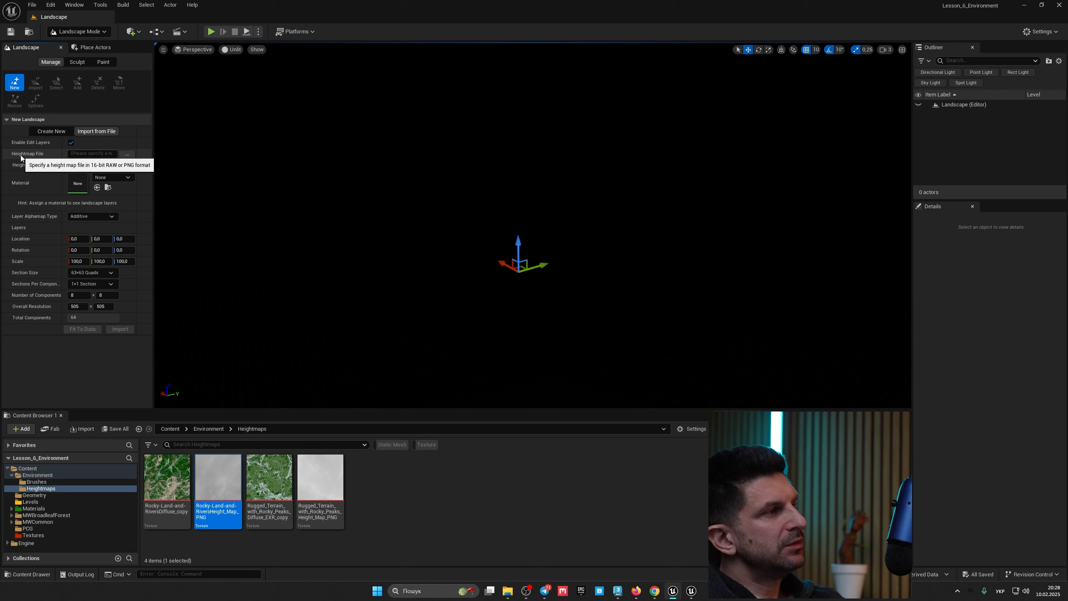
left_click(127, 154)
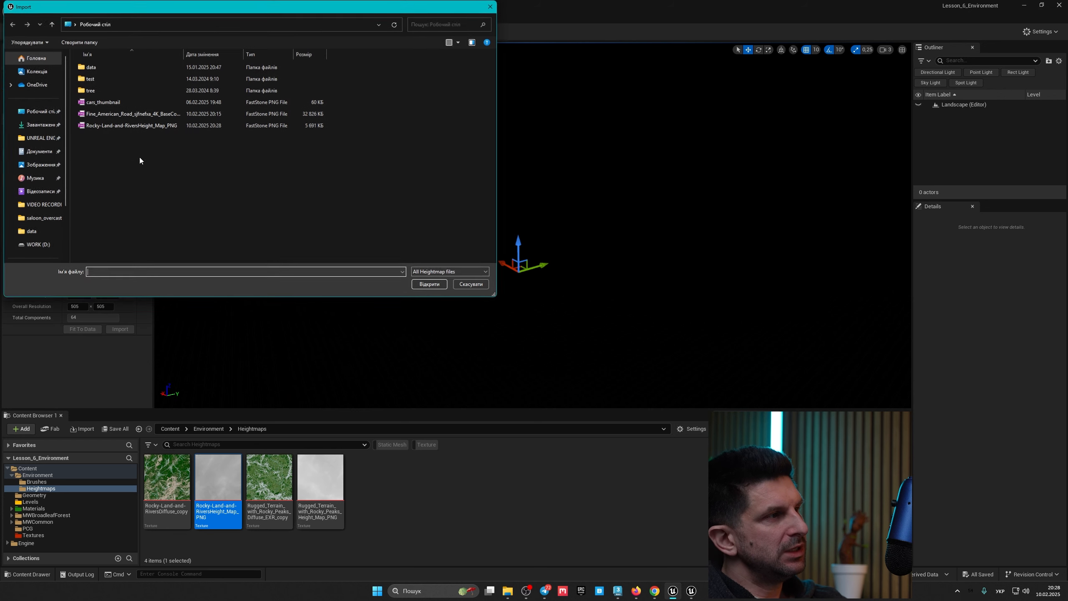
left_click(38, 111)
left_click(119, 125)
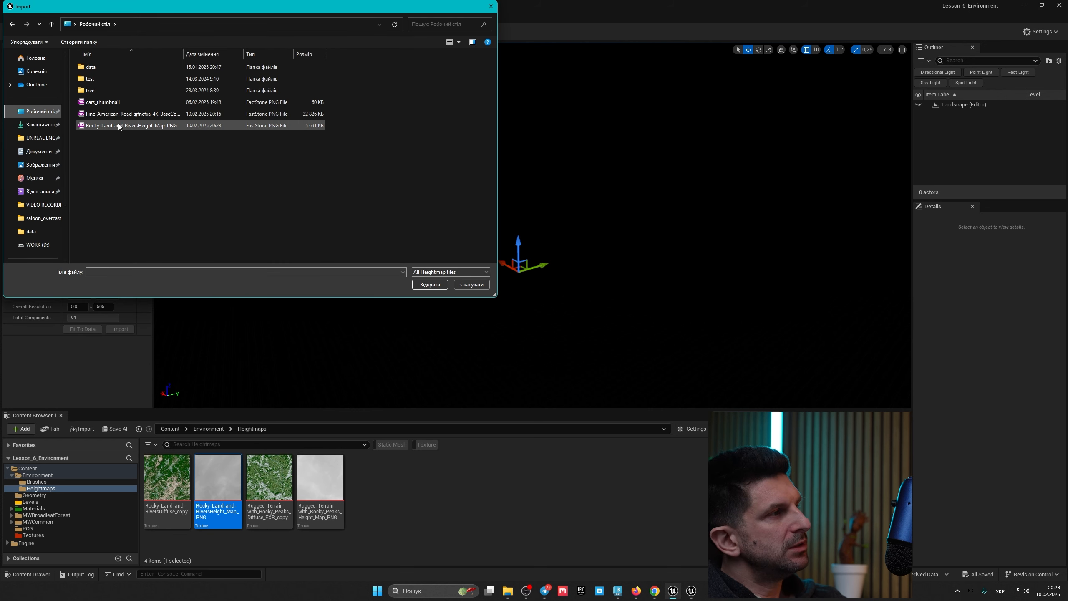
left_click(430, 285)
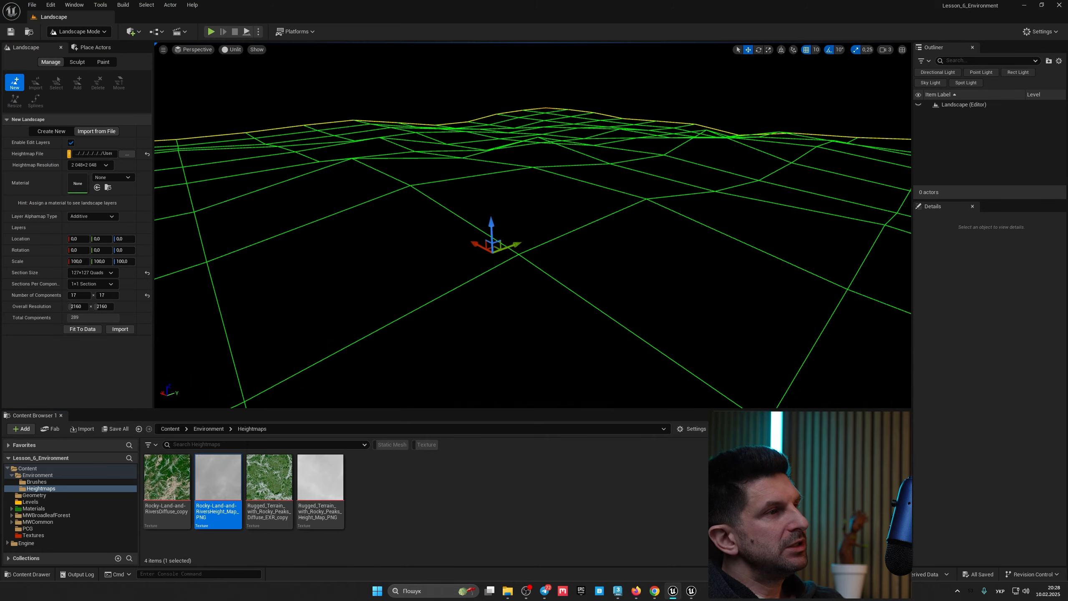
- Inspect the heightmap preview grid from several angles and import the landscape with the fitted settings
right_click_drag(522, 266, 757, 265)
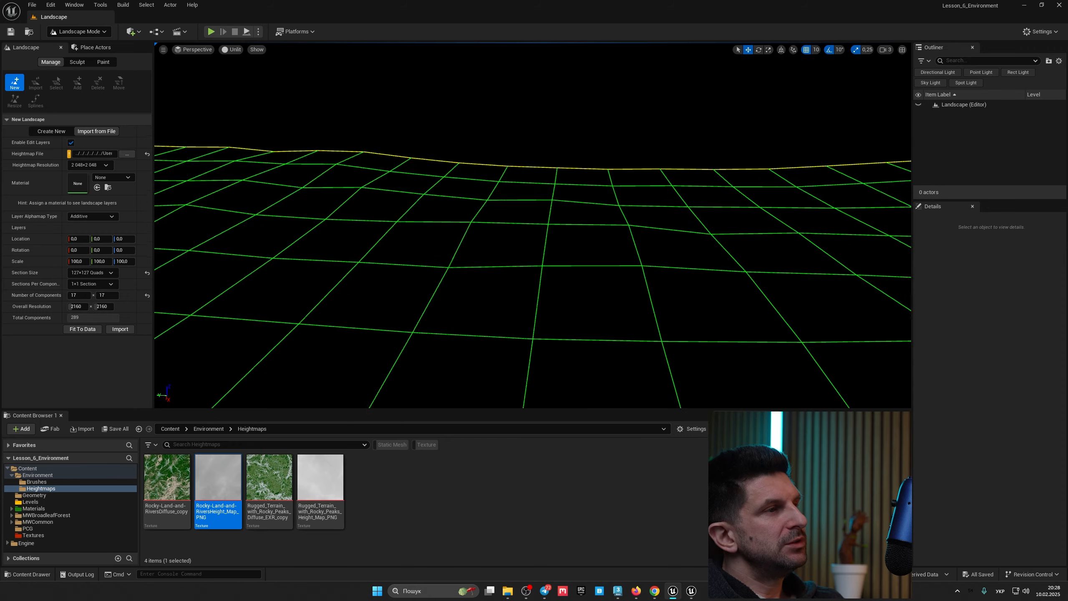
mouse_move(507, 290)
right_mouse_down()
mouse_move(471, 289)
mouse_move(507, 291)
right_mouse_up()
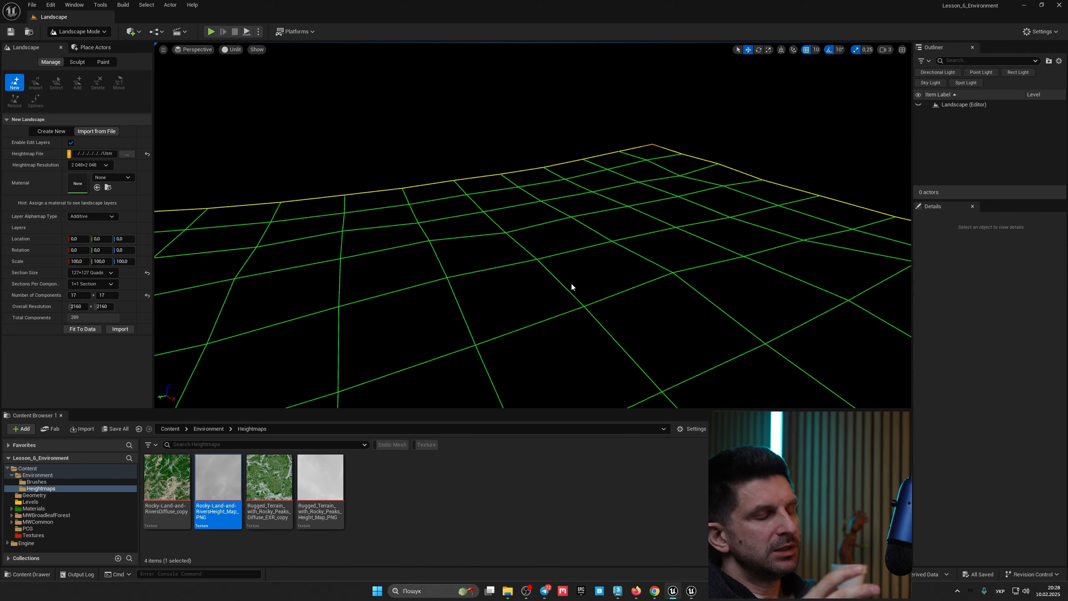
right_click_drag(598, 257, 630, 263)
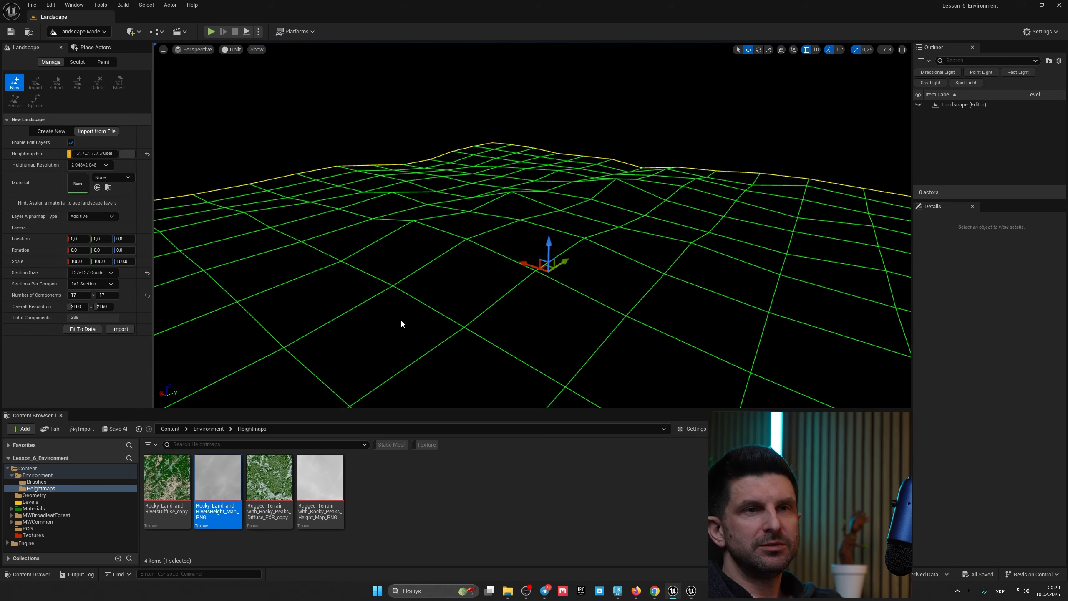
right_click_drag(428, 325, 457, 303)
mouse_move(533, 225)
right_mouse_down()
mouse_move(425, 223)
mouse_move(542, 221)
right_mouse_up()
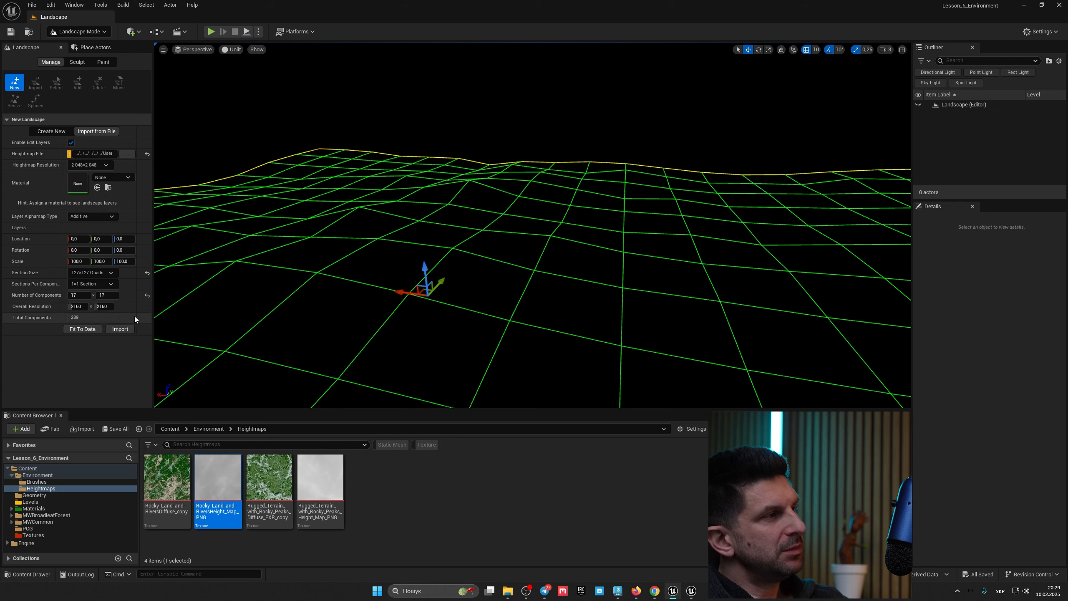
right_click_drag(379, 301, 442, 316)
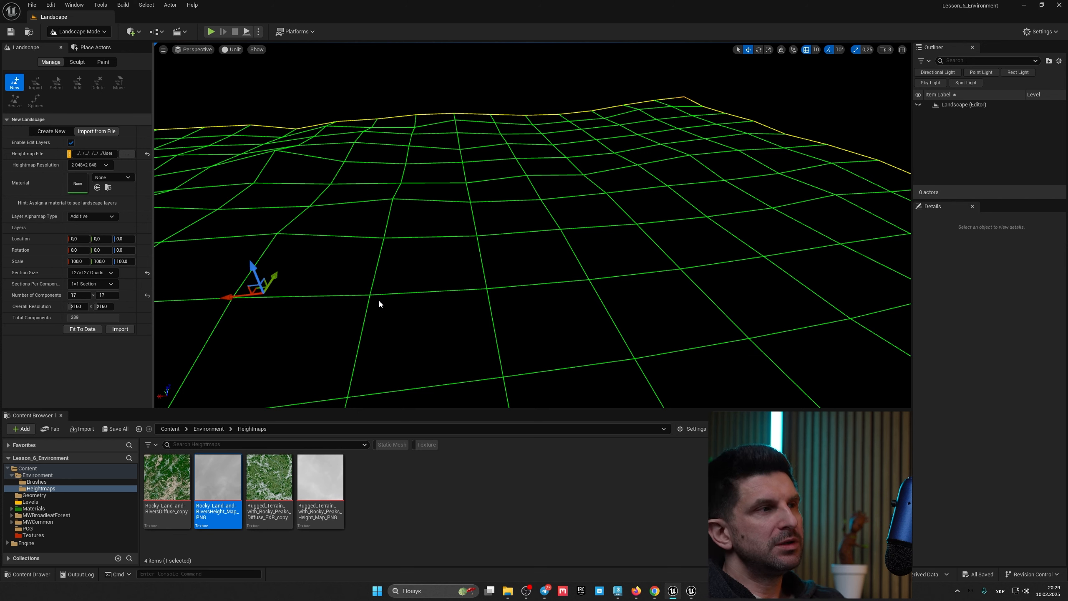
left_click(120, 330)
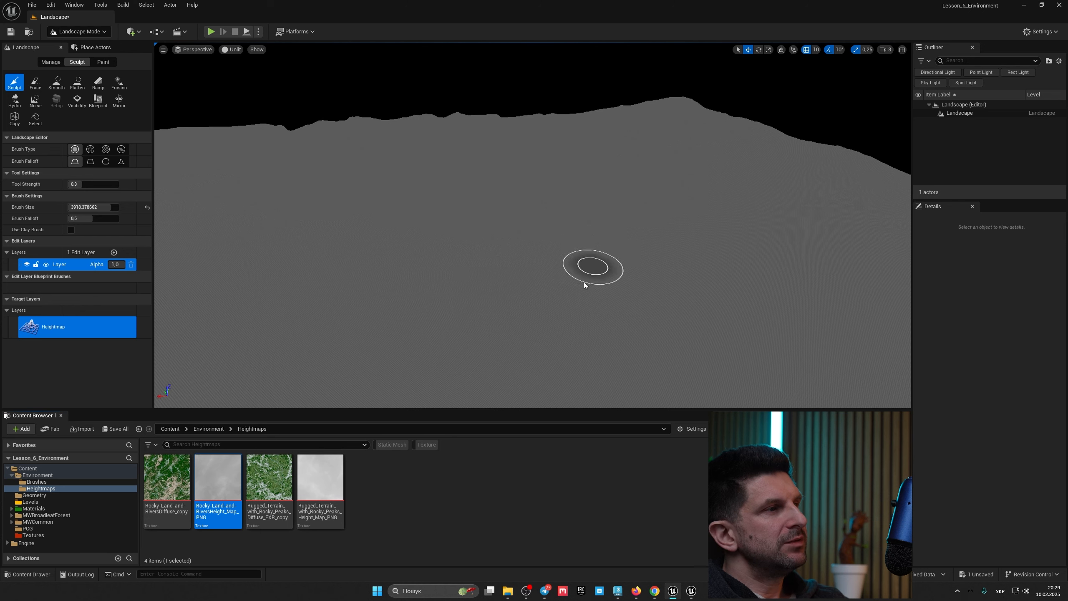
- Show the viewport in Lit mode and place a Directional Light over the landscape
right_click_drag(277, 91, 238, 40)
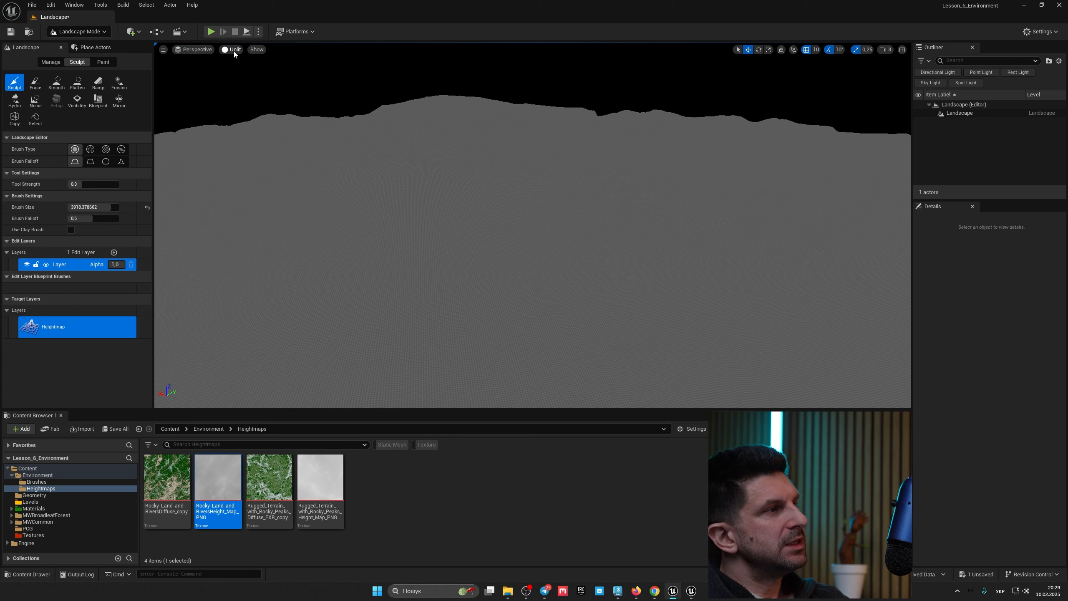
left_click(234, 51)
left_click(253, 83)
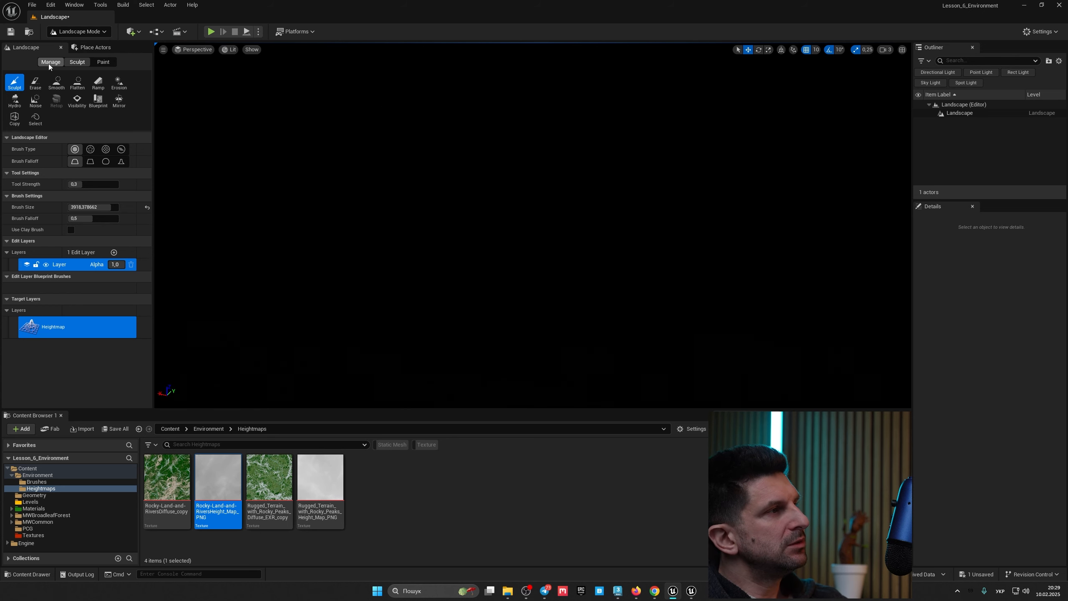
left_click(79, 31)
left_click(78, 31)
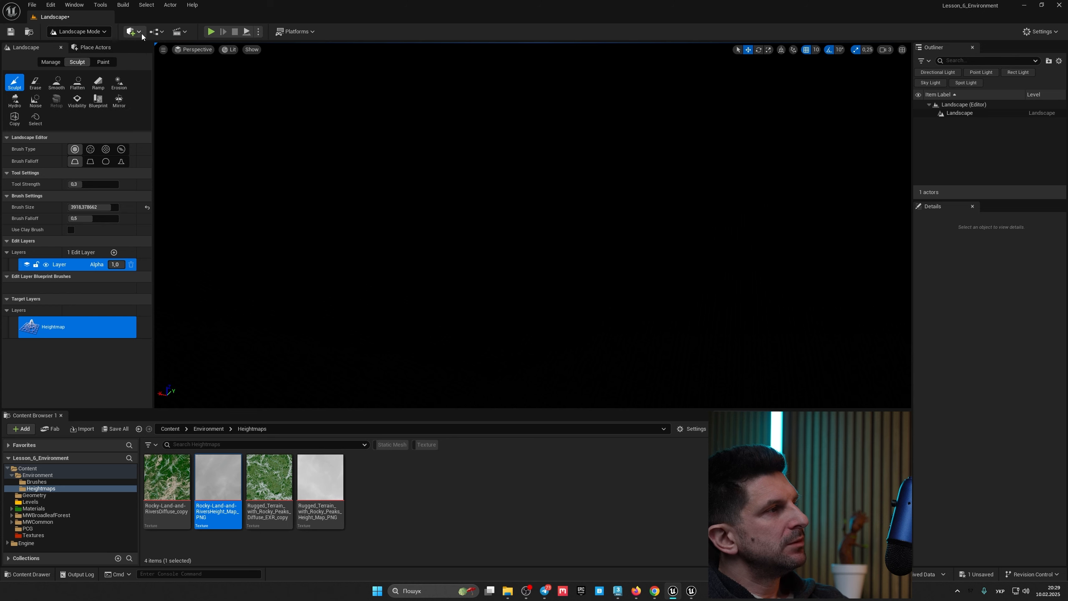
left_click(141, 33)
mouse_move(167, 119)
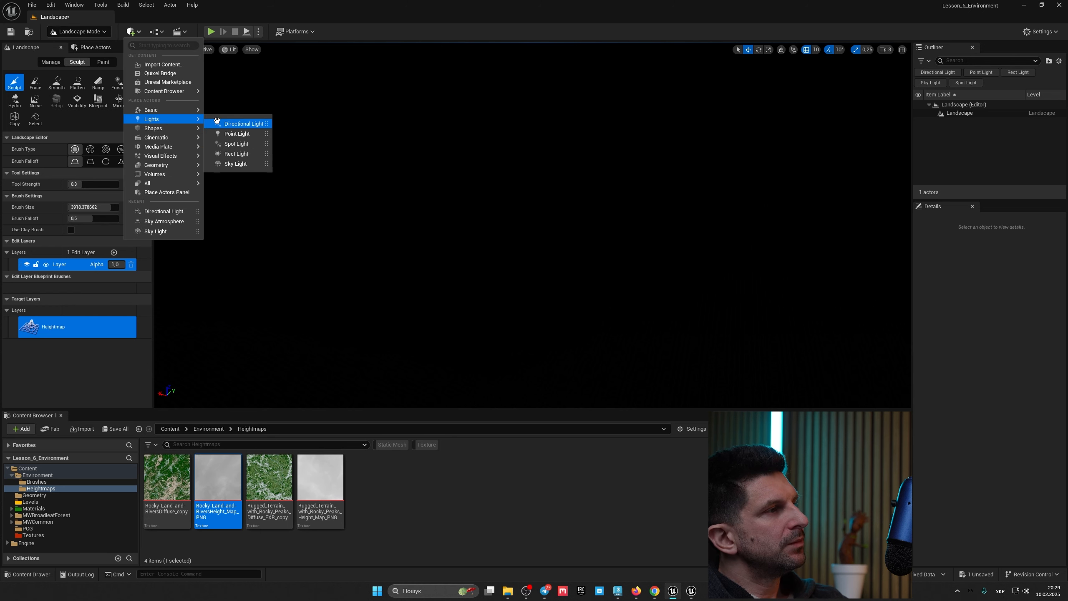
left_click_drag(217, 120, 483, 248)
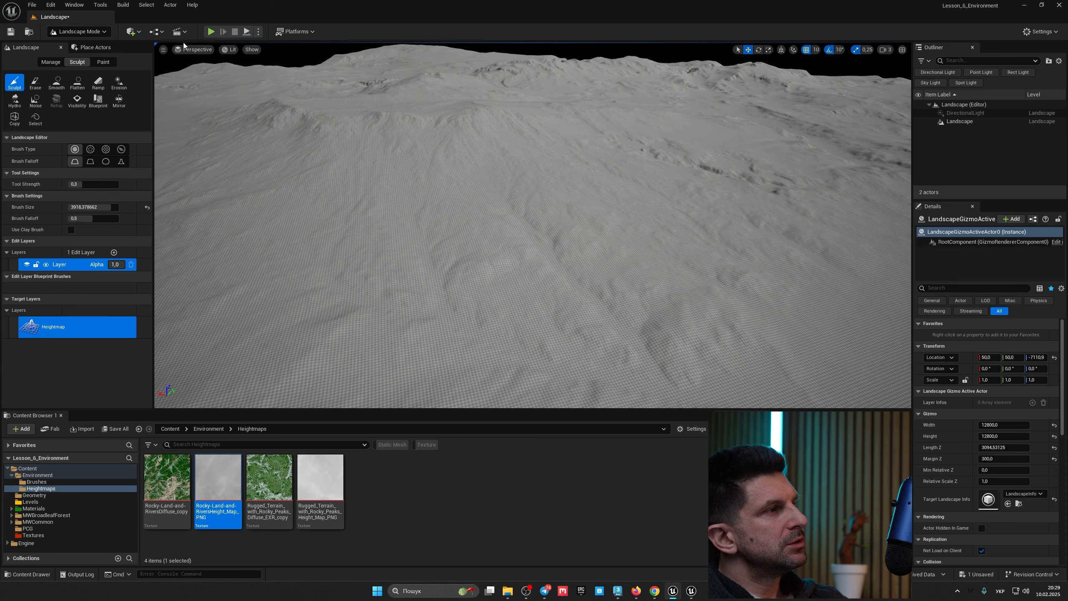
- Switch from Landscape Mode to Selection Mode and add a Sky Light to the level
left_click(84, 33)
left_click(69, 42)
left_click(130, 32)
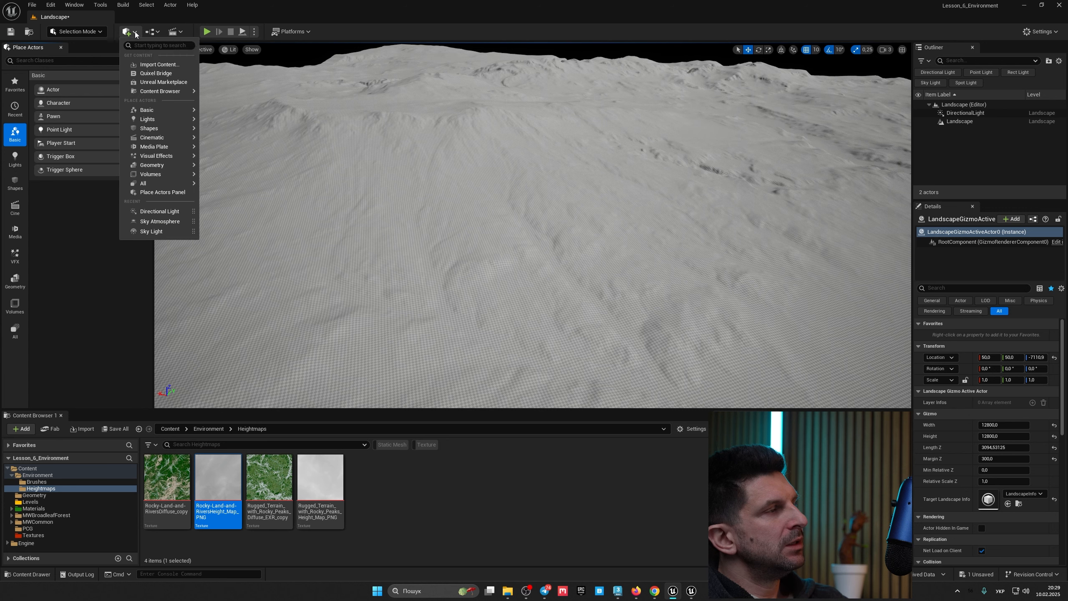
mouse_move(170, 118)
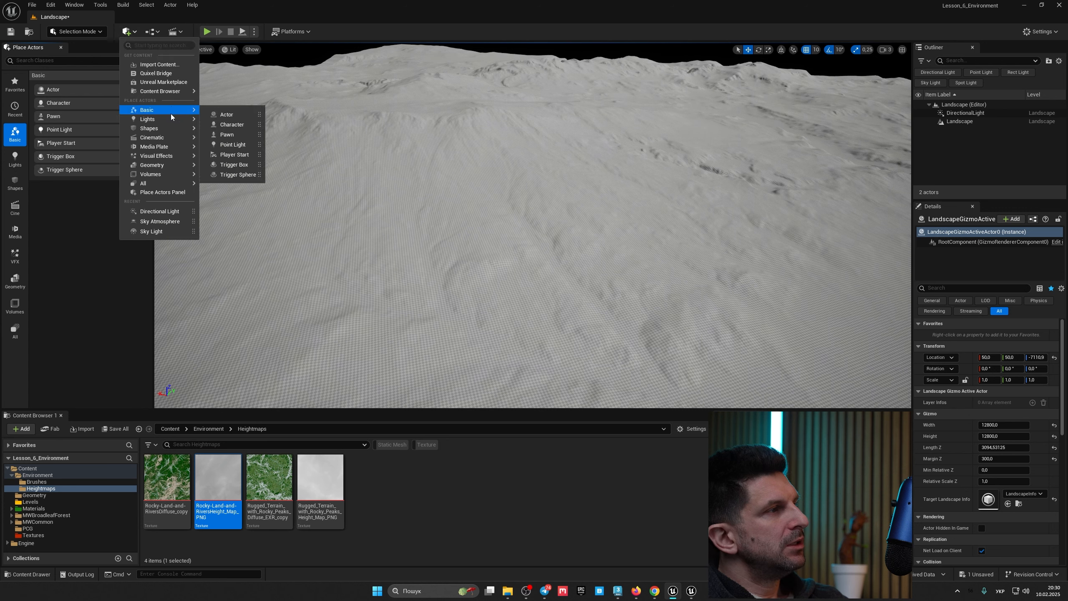
left_click(225, 159)
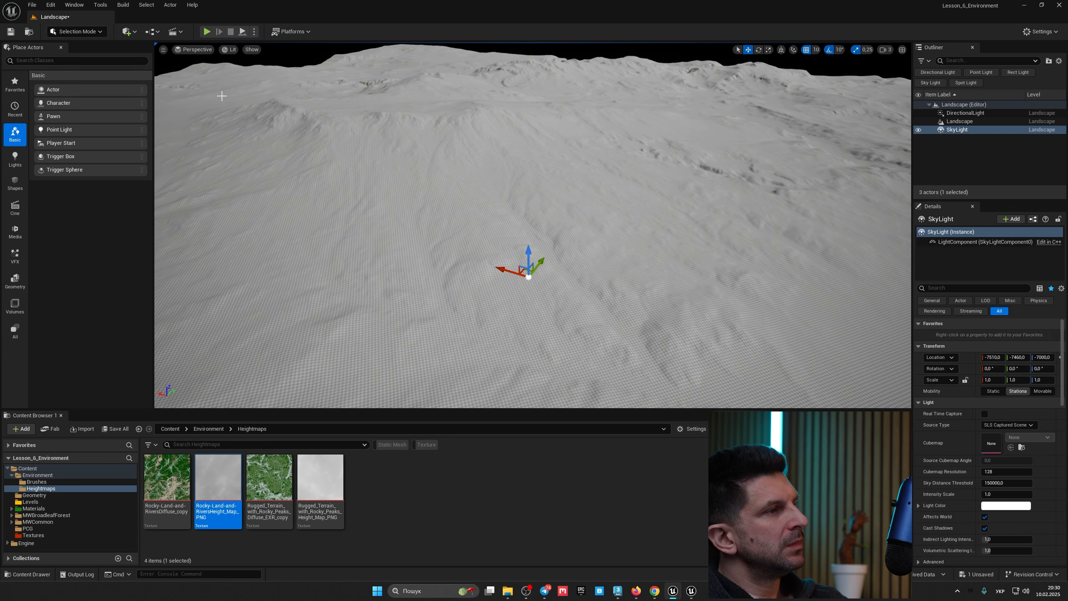
- Search the placeable actors for "sky" and place a Sky Atmosphere in the level
left_click(131, 32)
type("і")
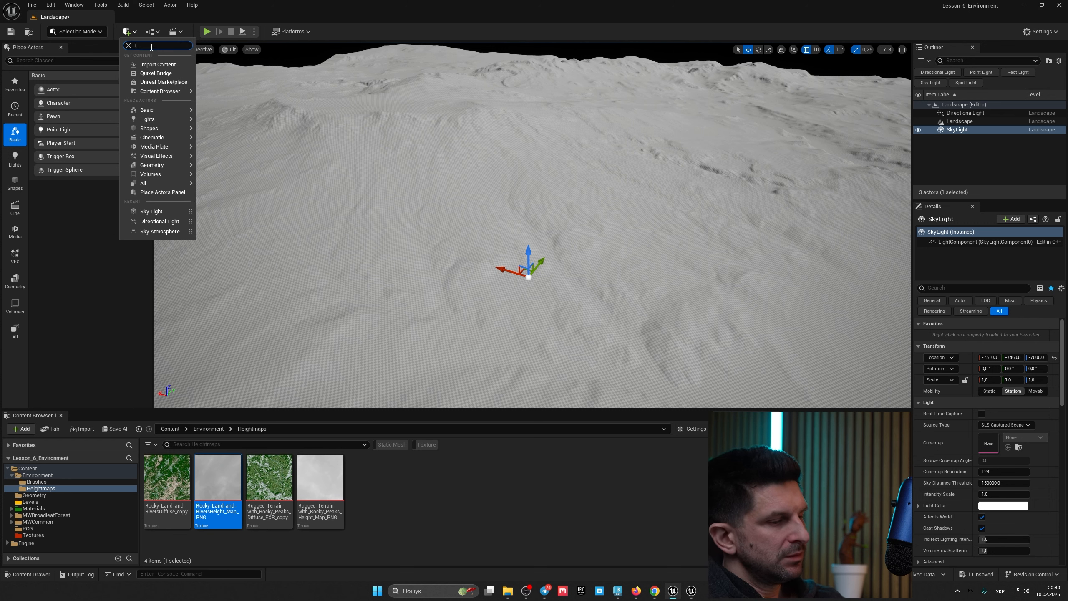
type("лн")
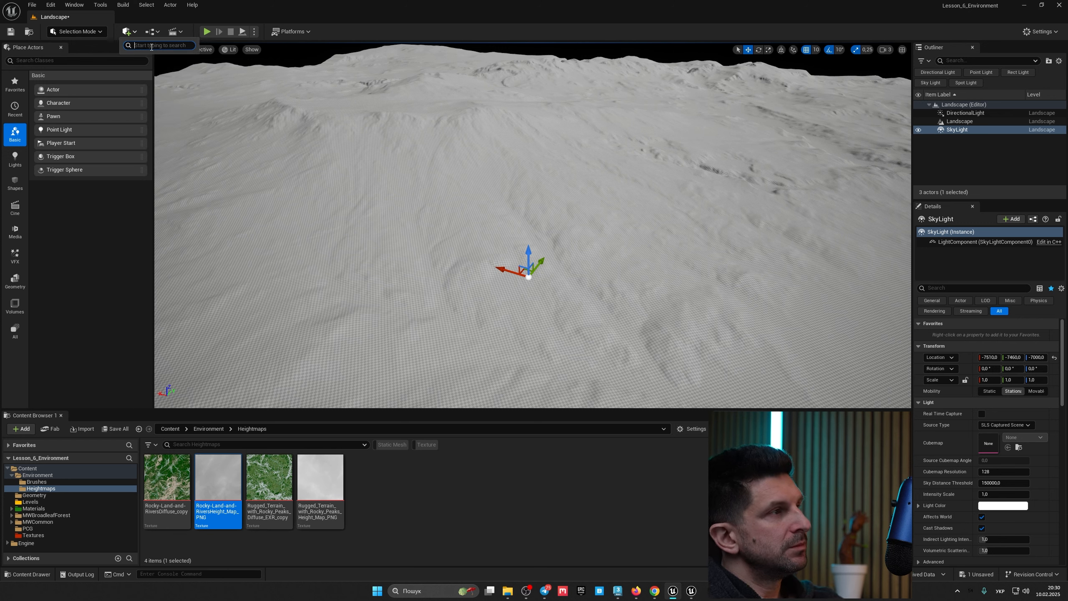
key("super+space")
type("sky")
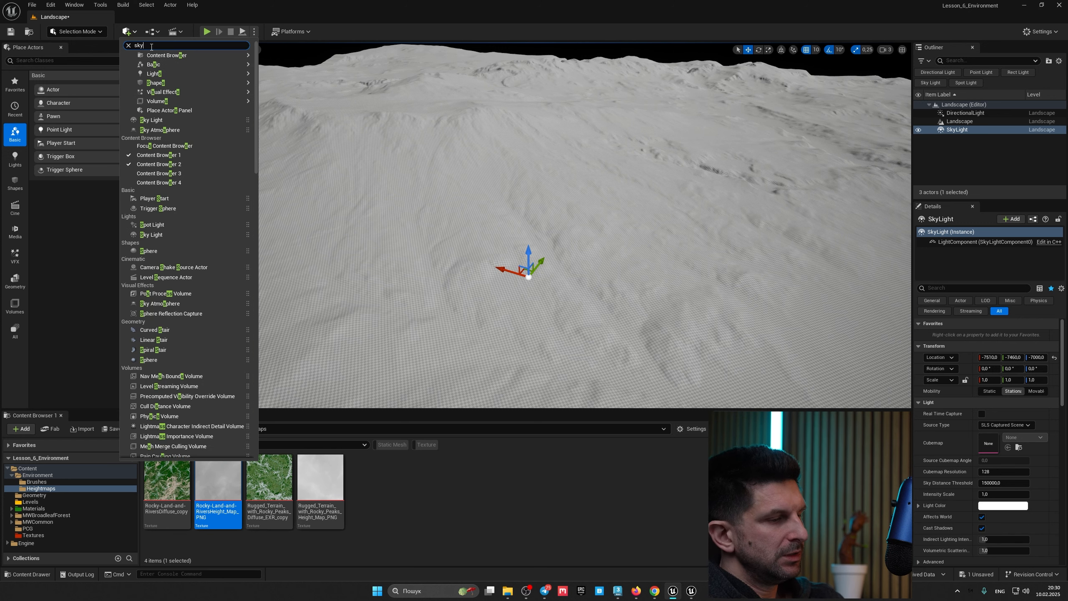
left_click_drag(154, 65, 563, 253)
- Search the placeable actors for "fog", place an Exponential Height Fog, and fly over the terrain to inspect it
left_click(131, 34)
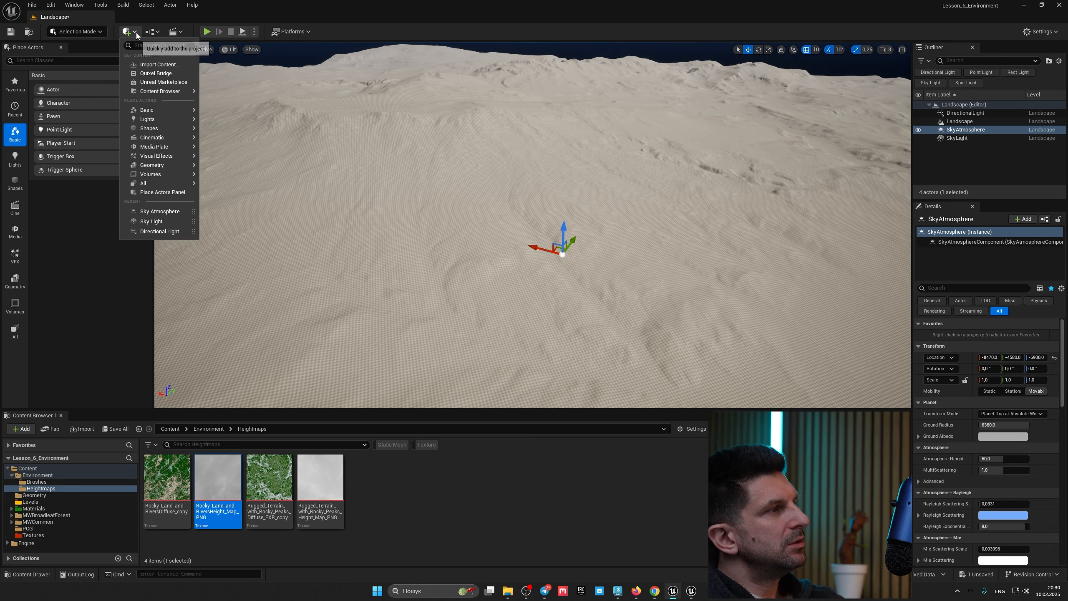
type("fog")
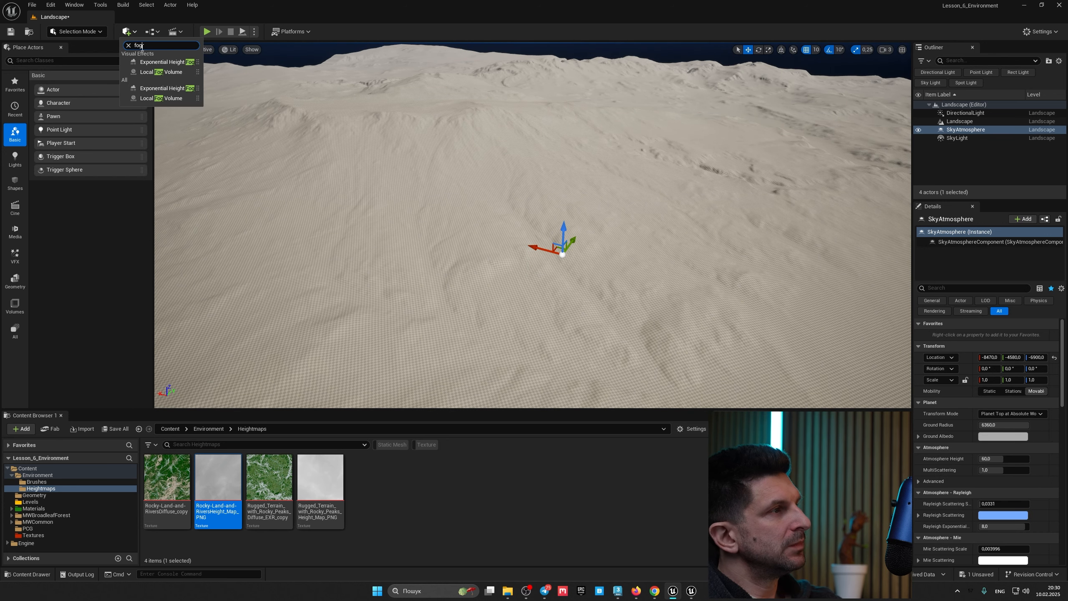
left_click_drag(156, 63, 463, 248)
right_click_drag(463, 248, 289, 74)
key("w")
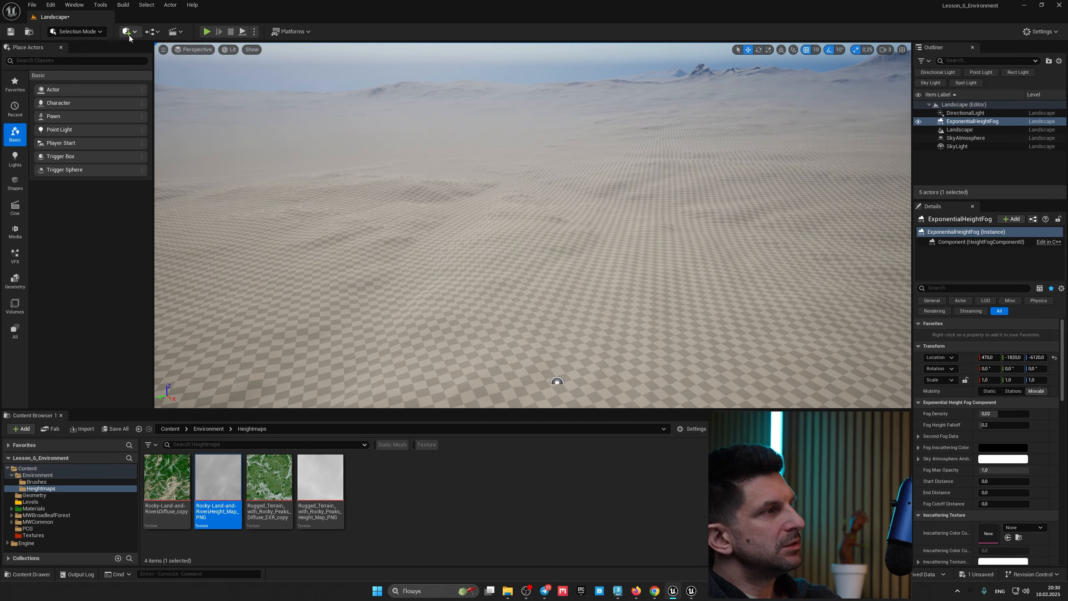
right_click_drag(521, 215, 497, 227)
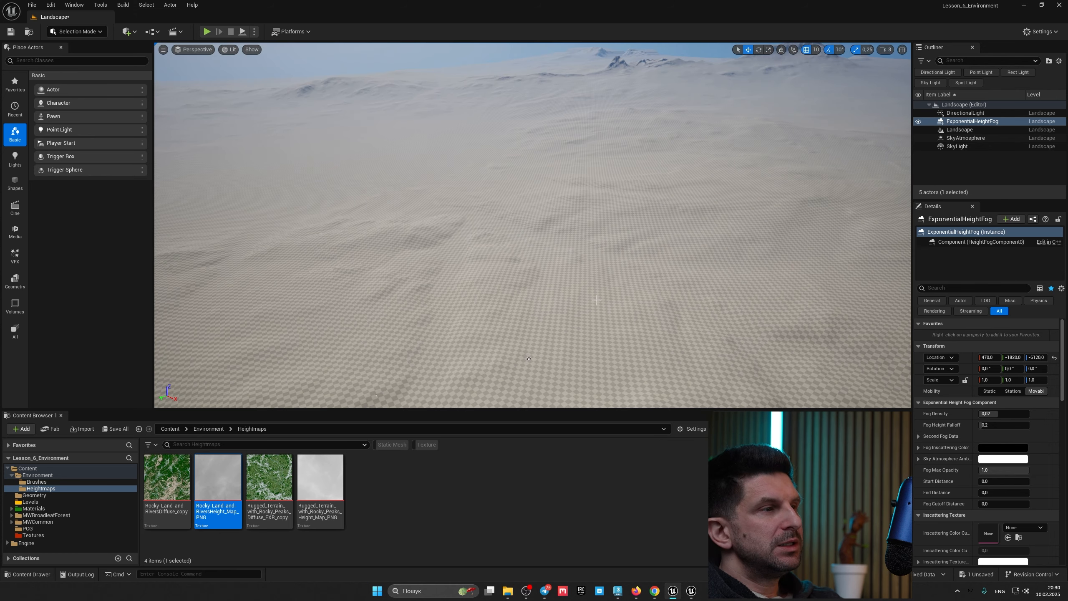
- Create a material with the default name in the Materials/3DV_MasterMaterial folder and open it for editing
left_click(34, 508)
double_click(172, 471)
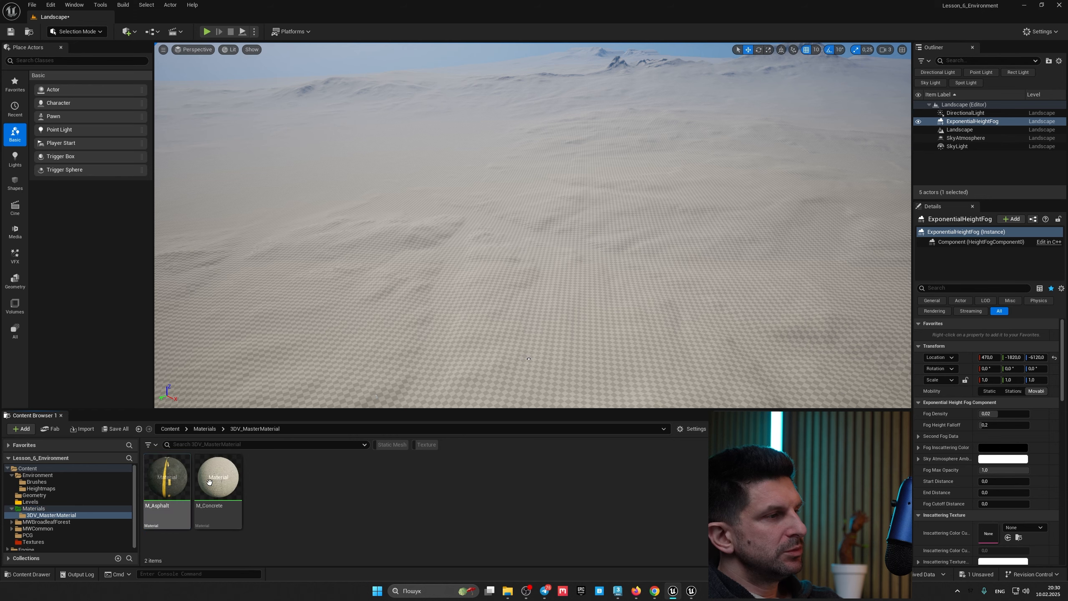
right_click(309, 507)
left_click(367, 255)
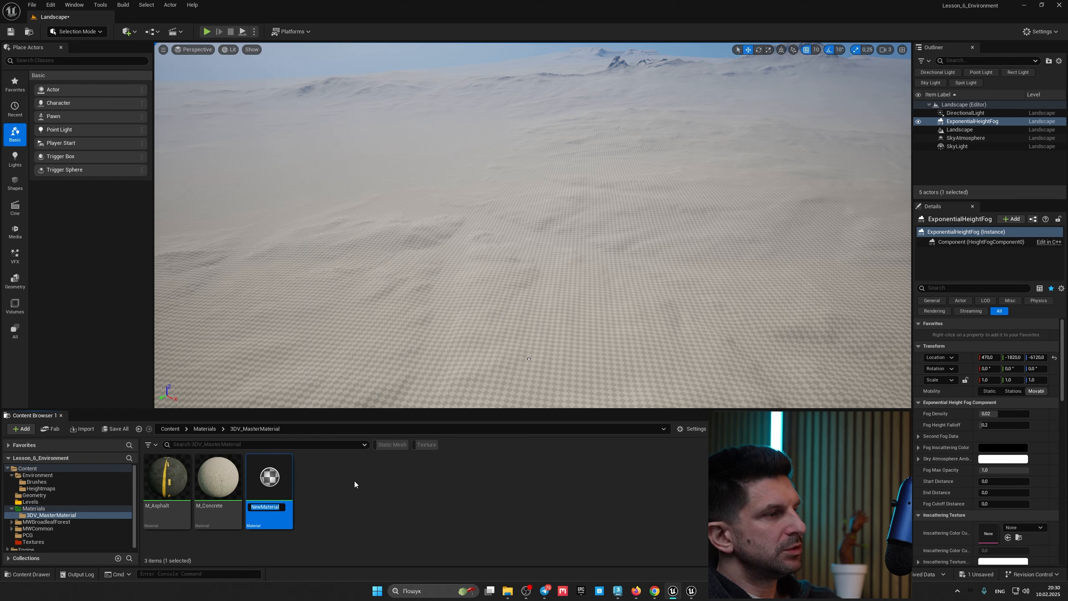
key("Return")
double_click(288, 490)
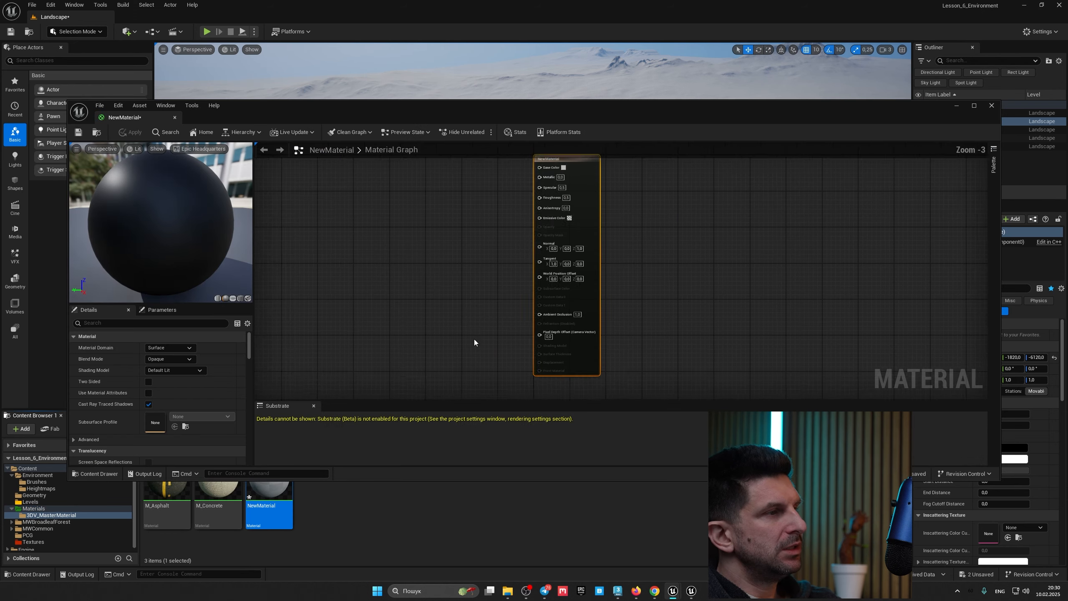
- Set the new material's Specular to 0, apply and save the change, and close the material editor
scroll(590, 222, "up", 2)
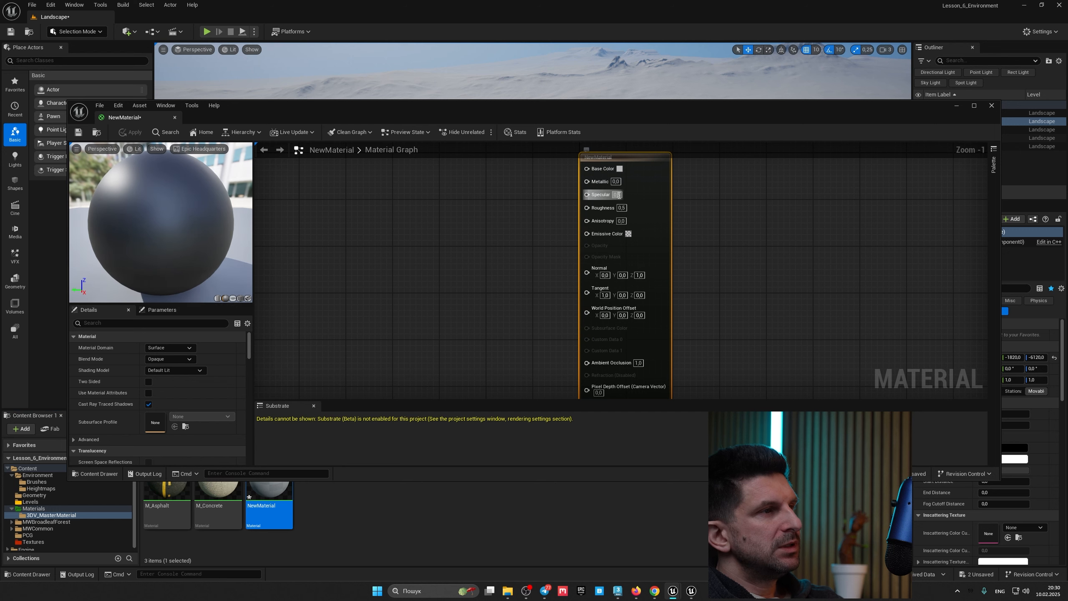
left_click(617, 194)
type("0")
key("Return")
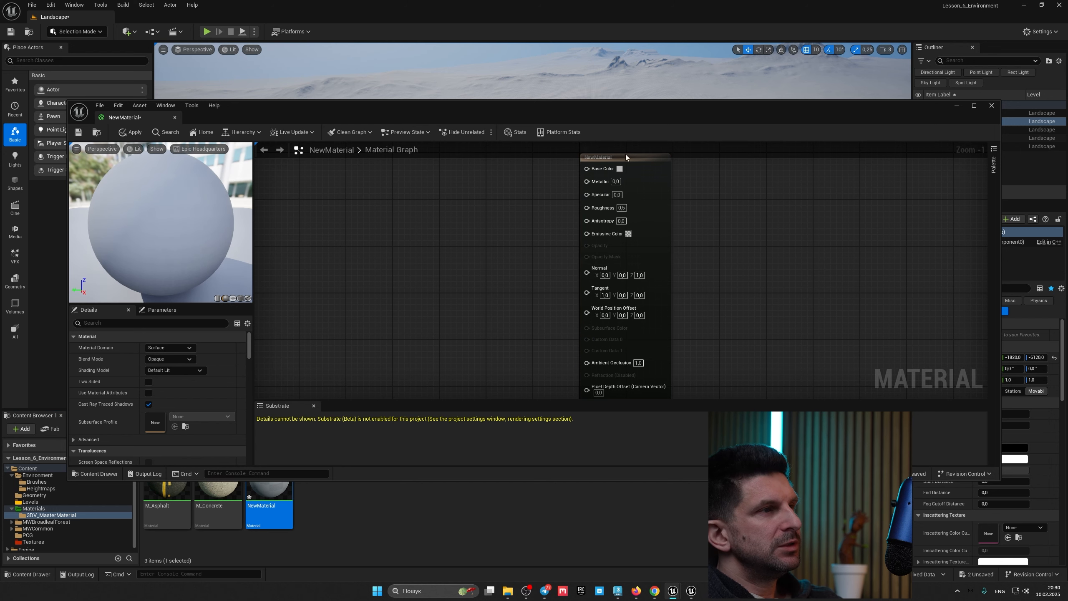
left_click(131, 134)
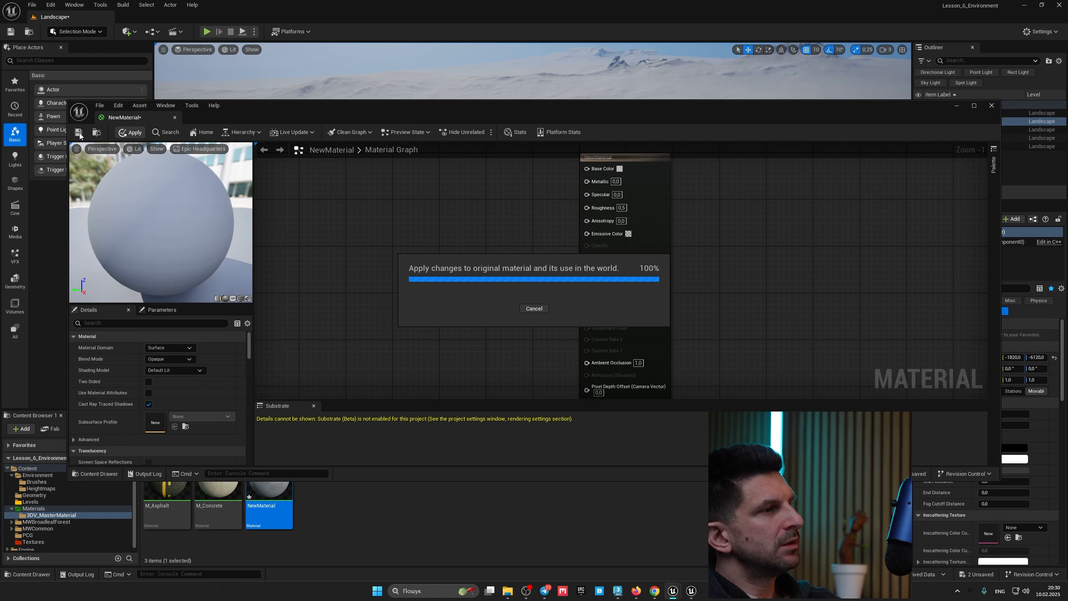
left_click(79, 133)
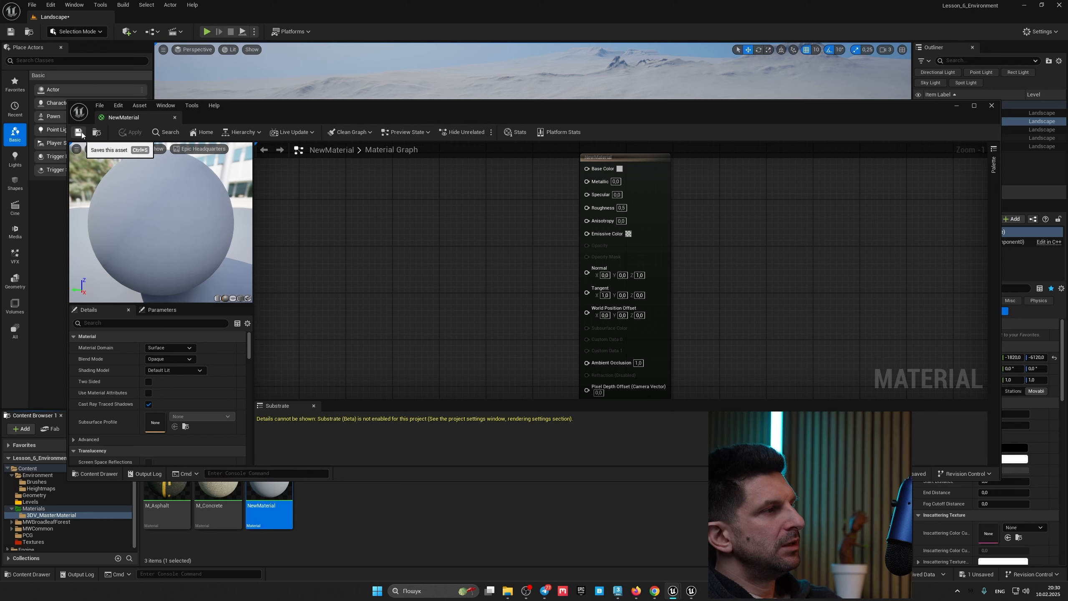
left_click(174, 117)
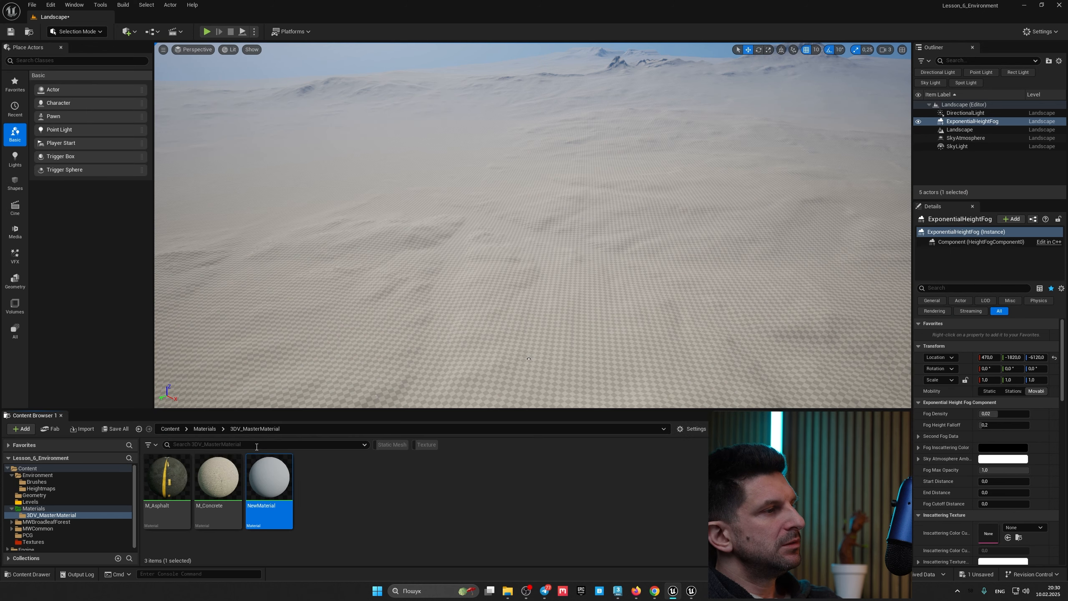
- Assign NewMaterial as the Landscape Material of the landscape and look over the terrain's surface
left_click_drag(265, 478, 454, 311)
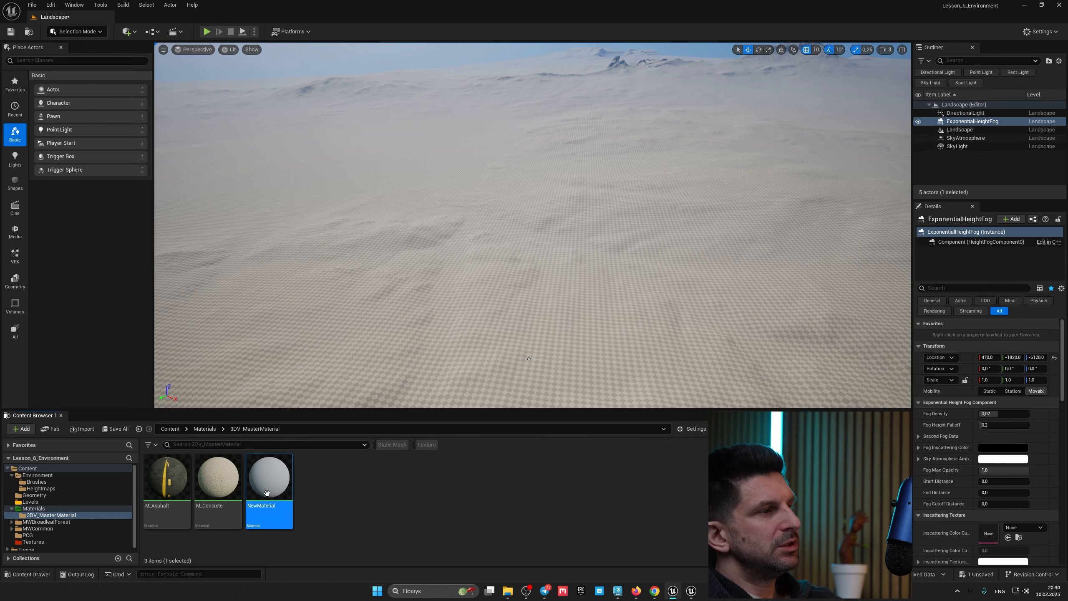
left_click(617, 222)
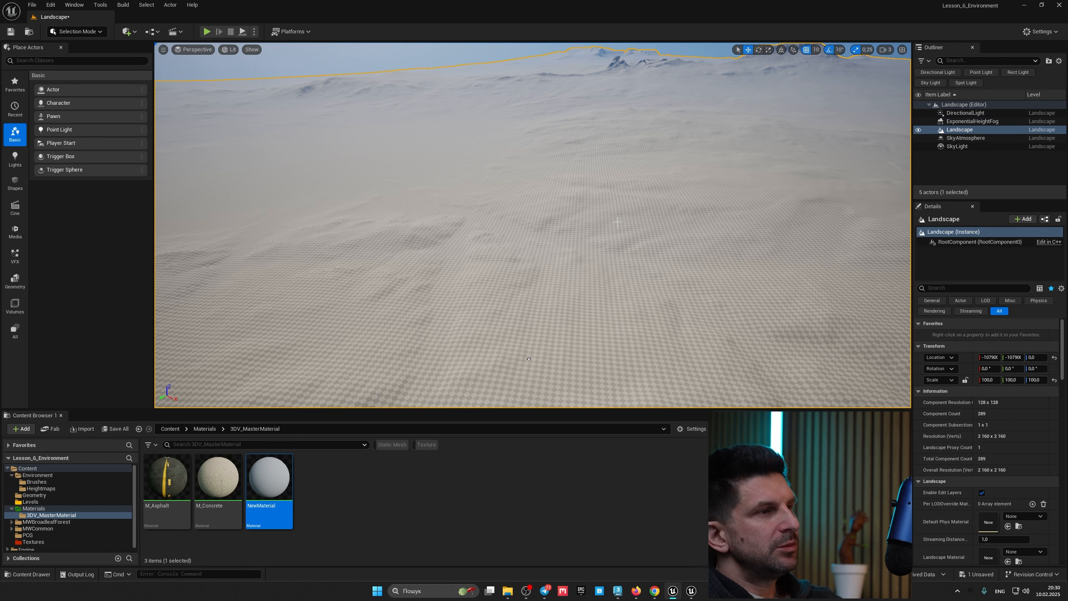
scroll(972, 383, "down", 3)
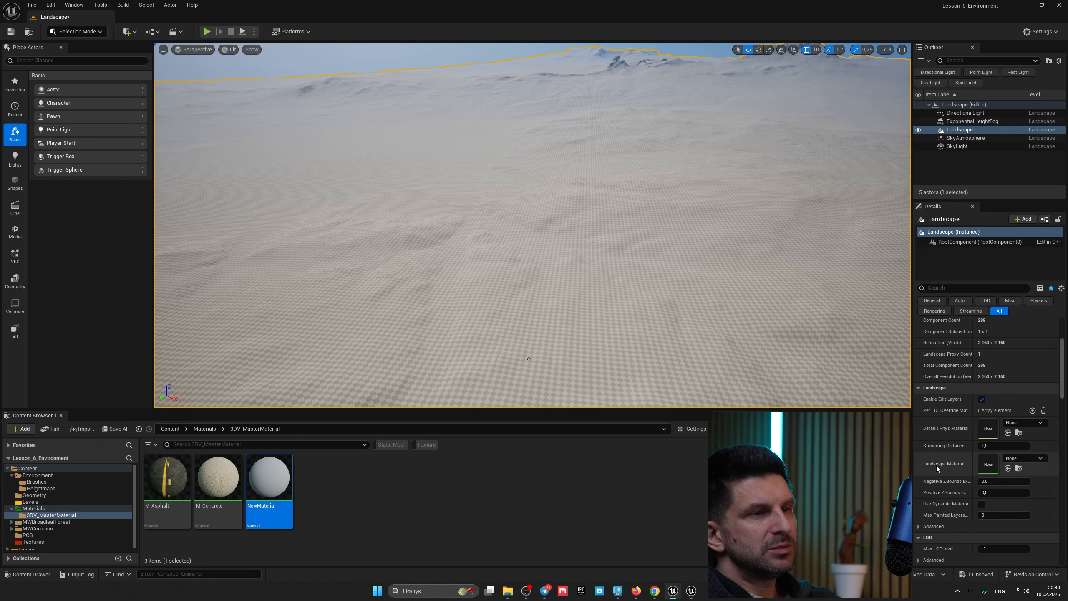
left_click_drag(270, 480, 991, 464)
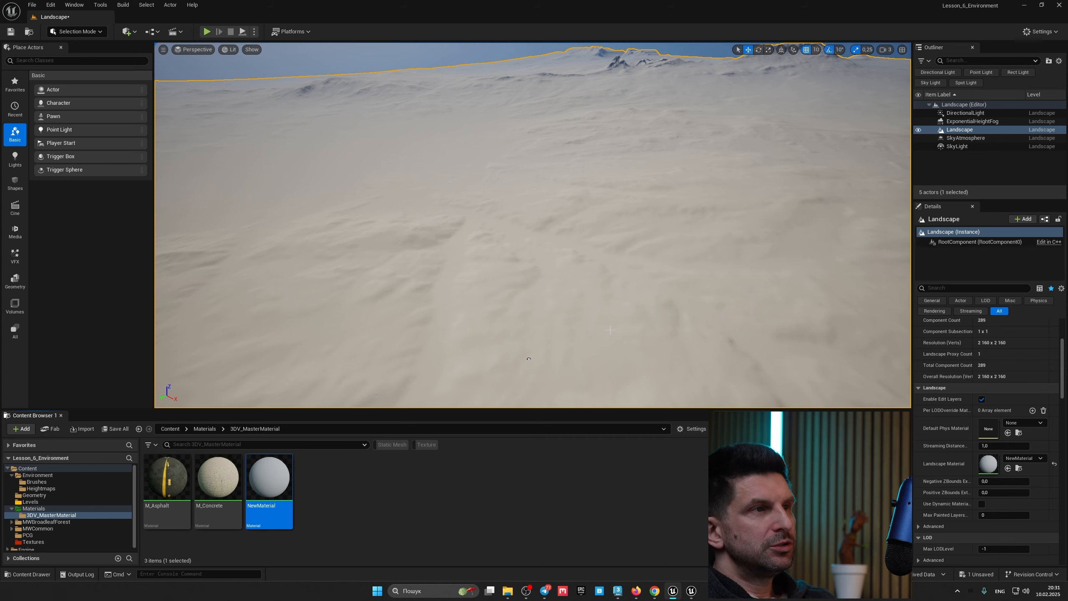
left_click_drag(610, 331, 578, 302, "alt")
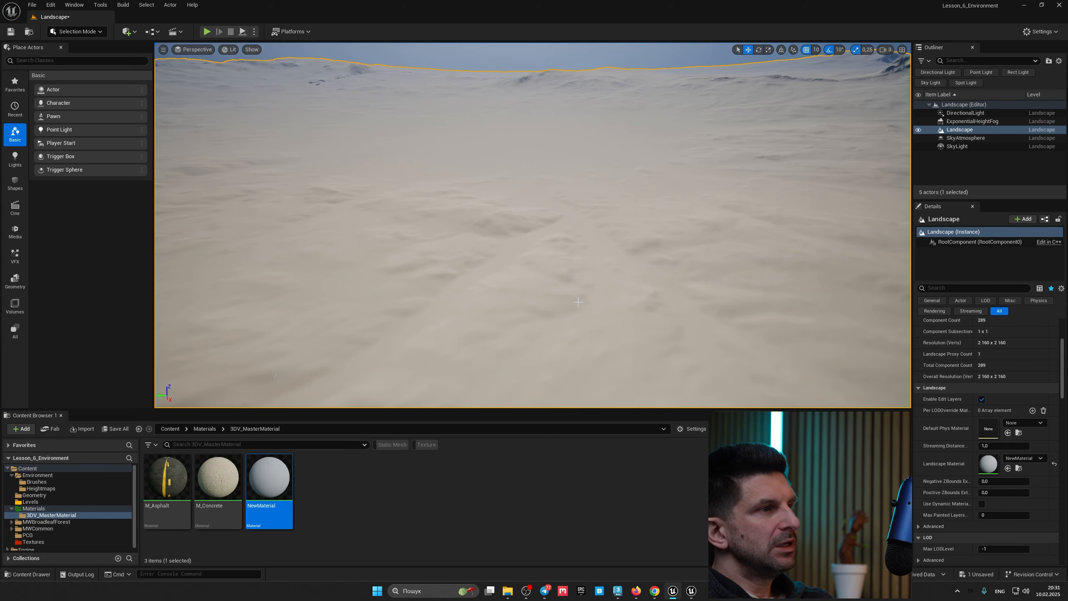
key("Escape")
right_click_drag(578, 302, 391, 336)
key("w")
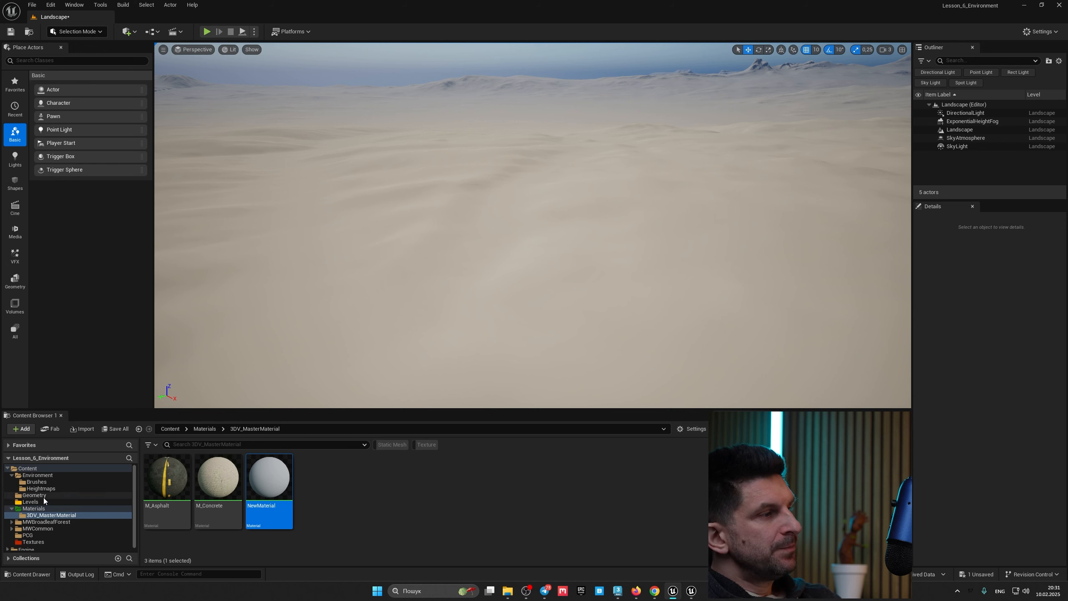
- In Modeling mode, place a 50 × 50 × 180 box on the terrain to judge its scale, and delete the box after viewing it
left_click(78, 32)
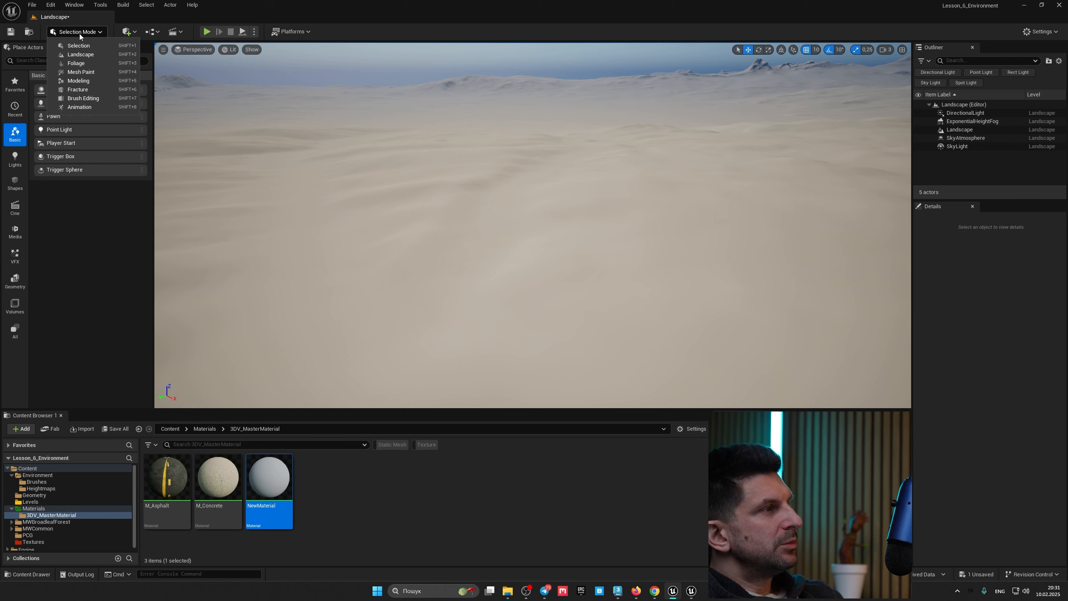
left_click(96, 81)
left_click(60, 65)
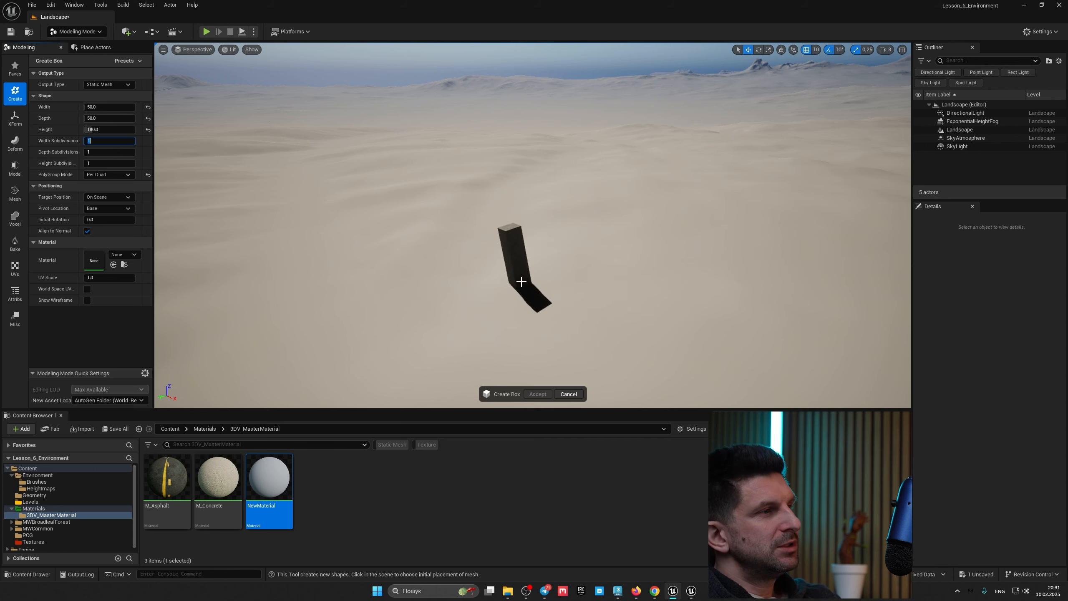
left_click(605, 283)
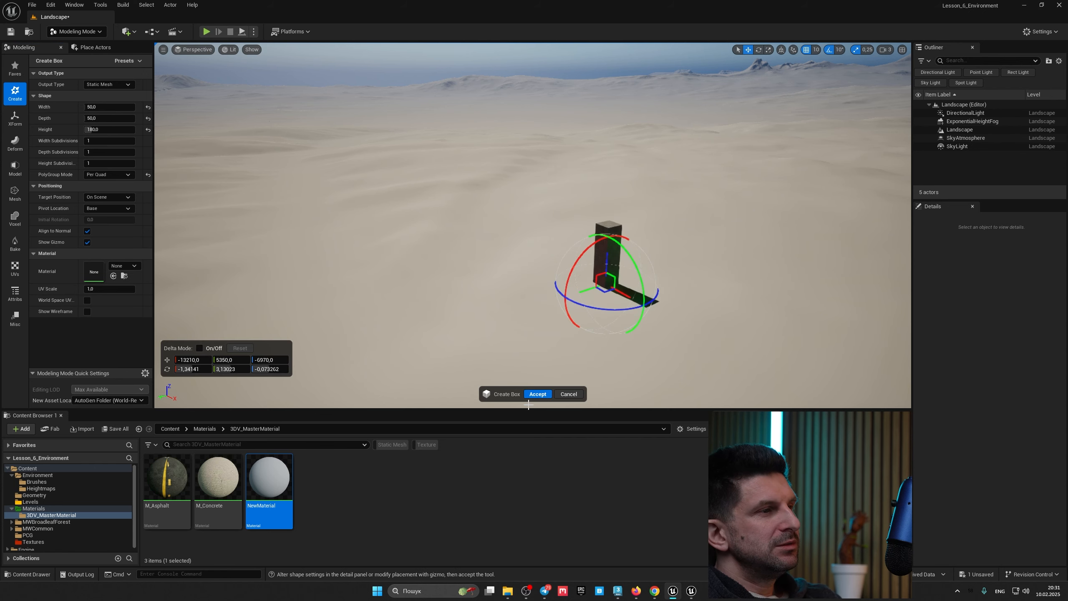
left_click(538, 395)
right_click_drag(542, 329, 301, 370)
key("f")
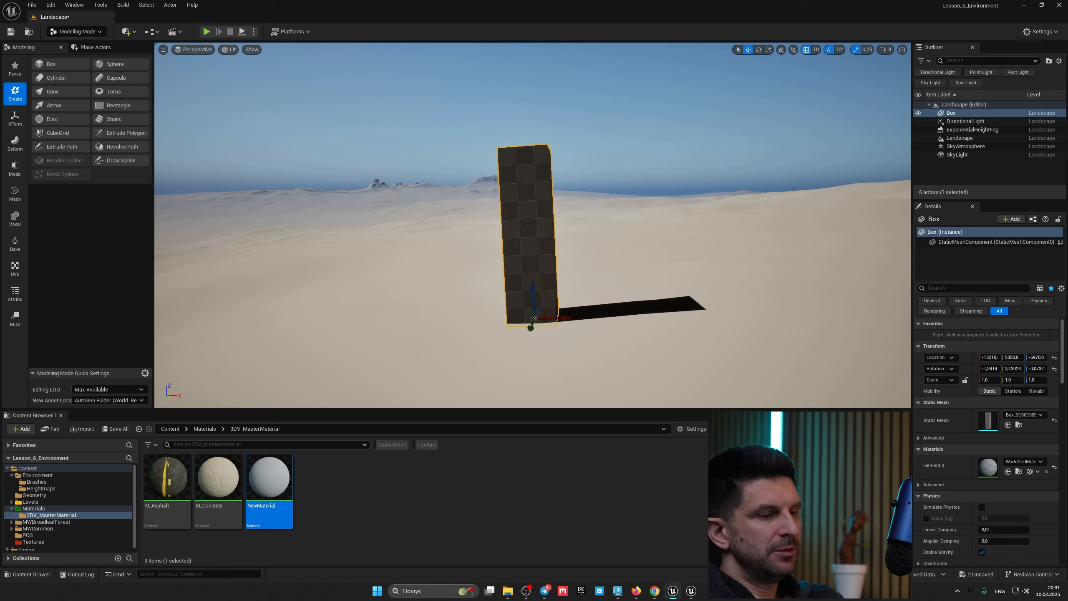
key("Delete")
- Fly over the landscape to inspect its relief and look through the Gaia Pro product page in the browser
right_click_drag(571, 291, 587, 299)
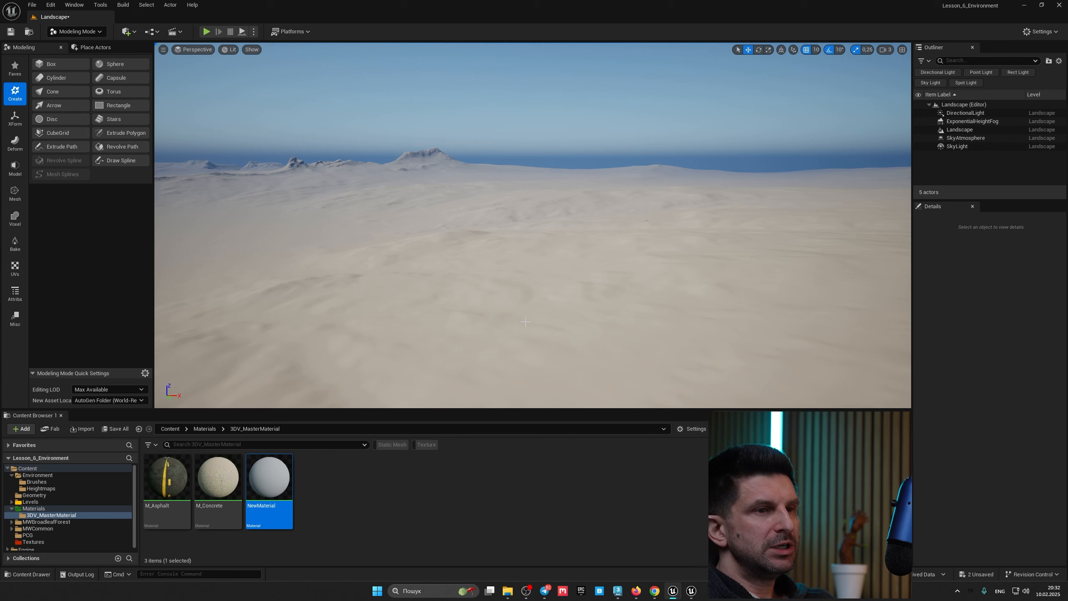
right_click_drag(560, 307, 397, 198)
right_click_drag(260, 166, 345, 176)
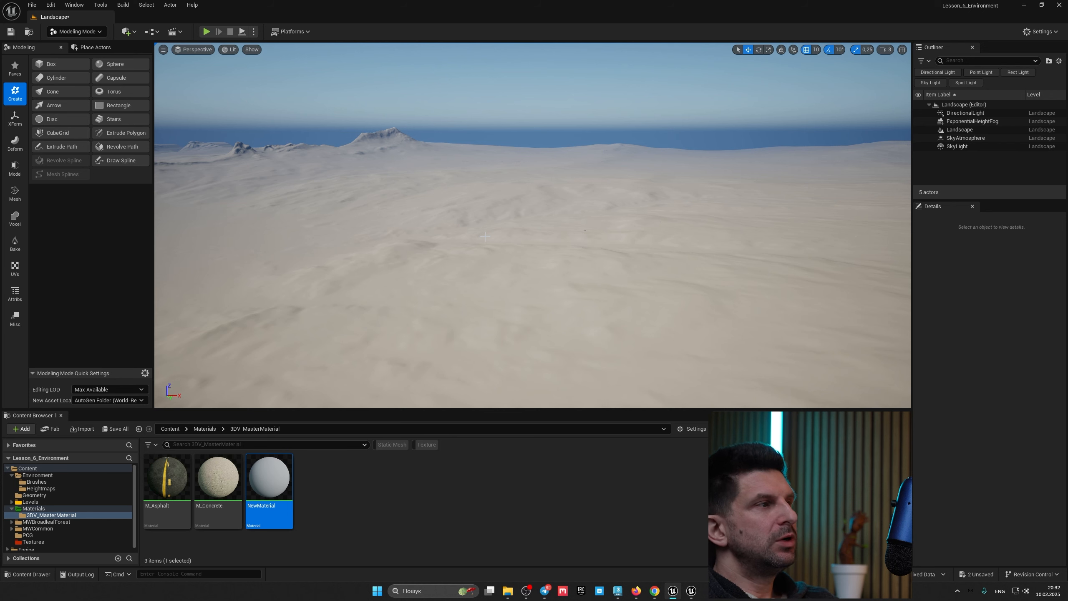
mouse_move(504, 252)
right_mouse_down()
mouse_move(684, 271)
mouse_move(516, 251)
right_mouse_up()
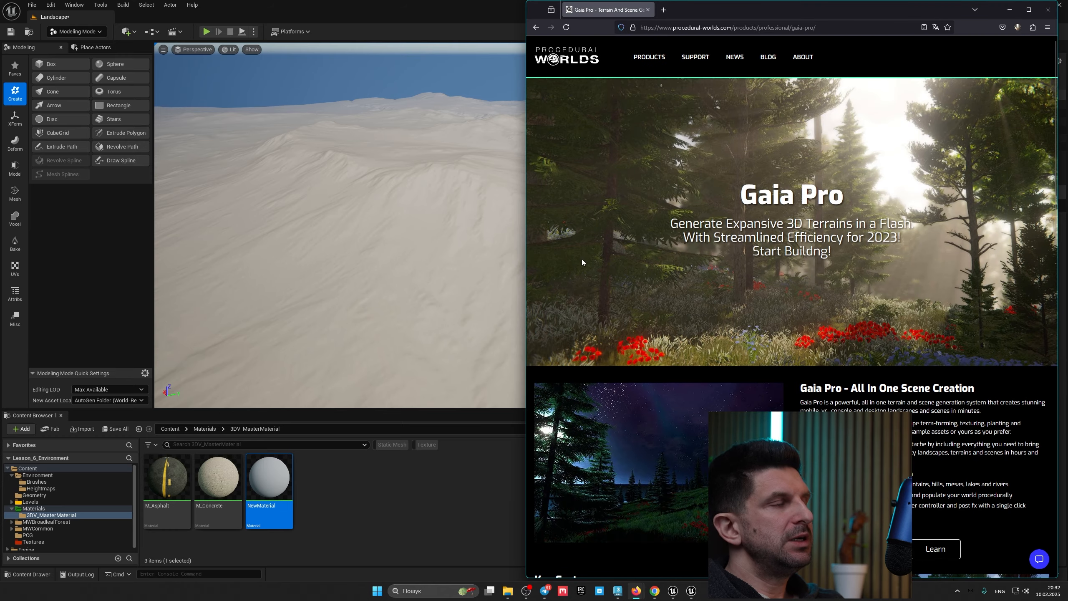
scroll(610, 274, "down", 10)
scroll(611, 274, "down", 5)
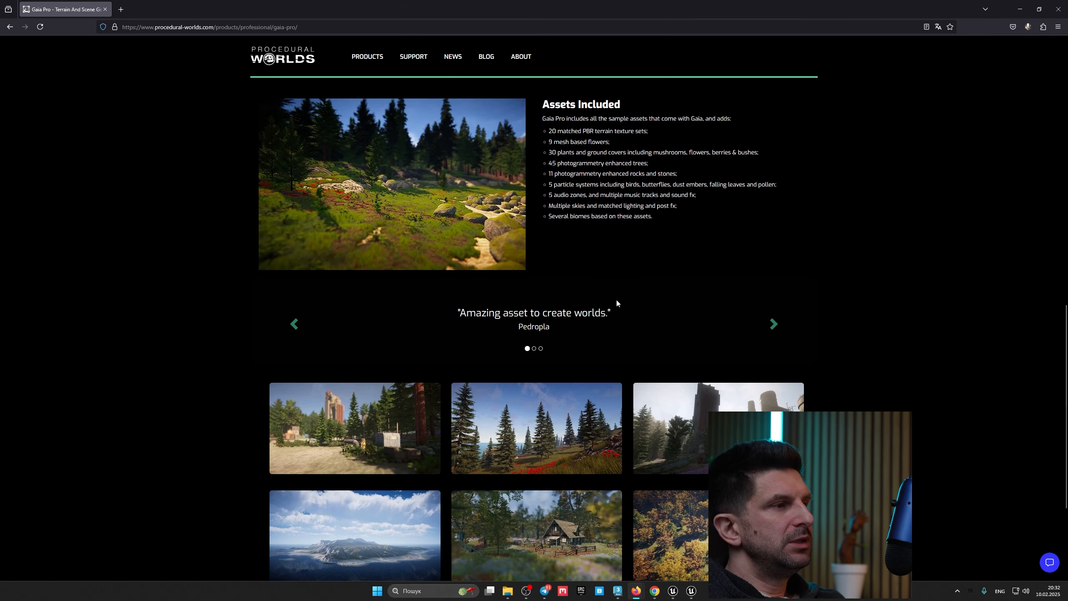
scroll(646, 336, "up", 5)
scroll(645, 333, "up", 10)
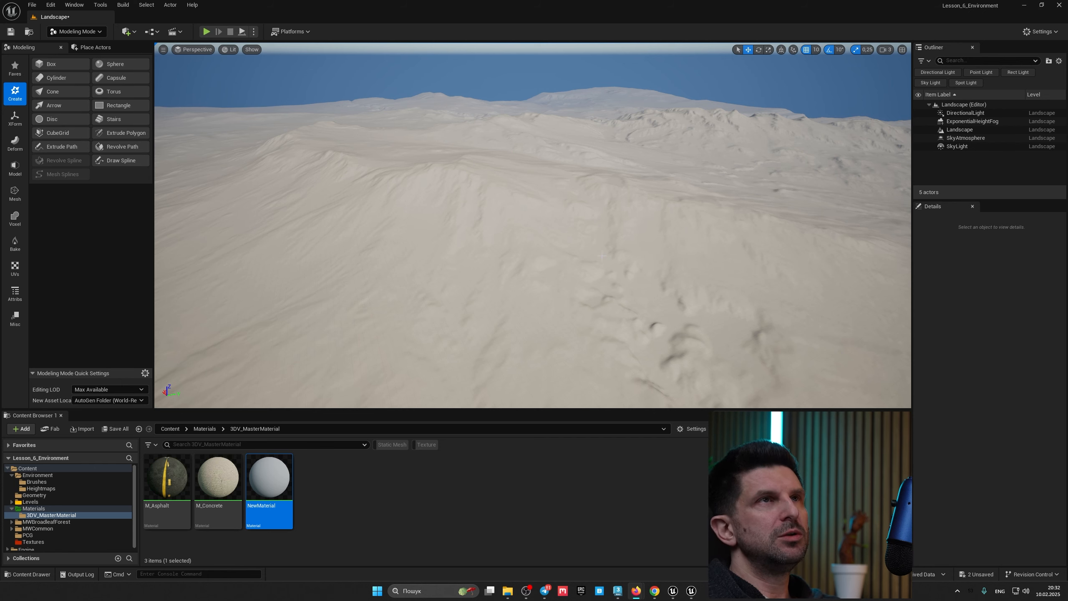
right_click_drag(533, 255, 463, 252)
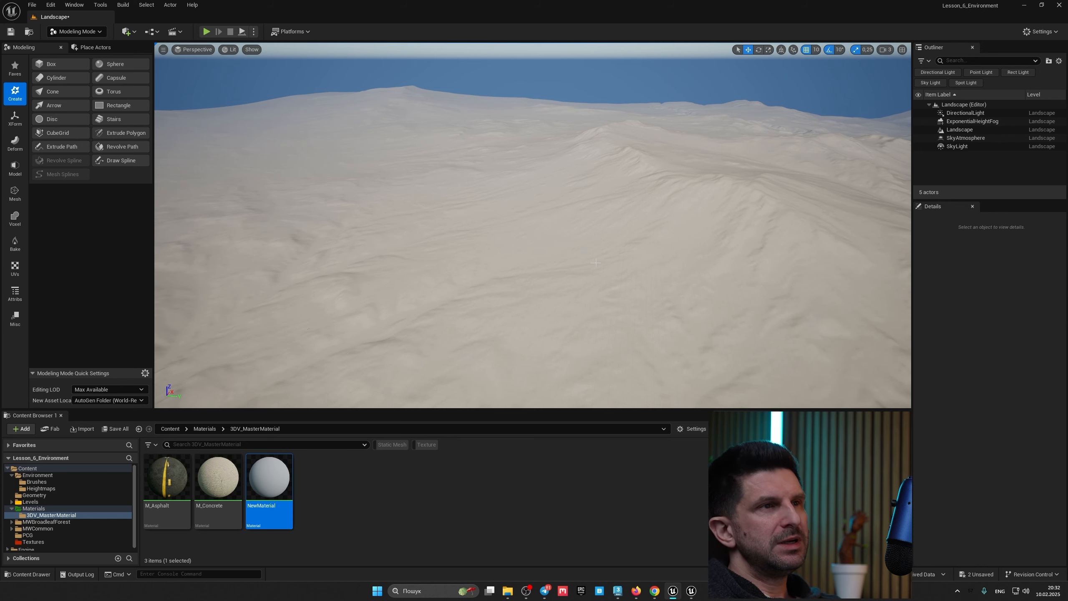
right_click_drag(596, 262, 581, 253)
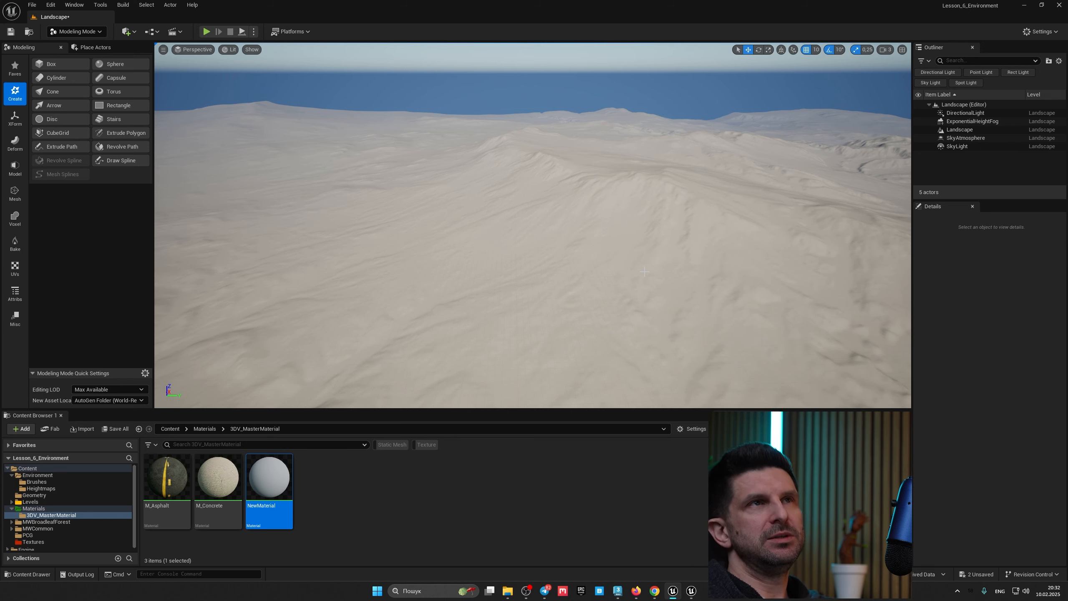
right_click_drag(653, 278, 498, 201)
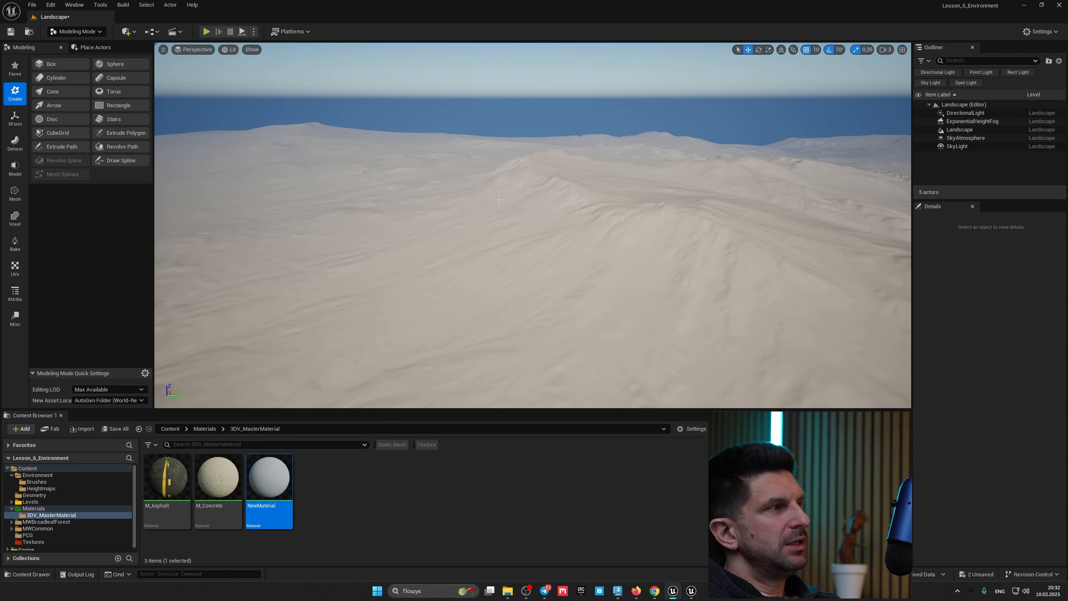
right_click_drag(713, 273, 860, 282)
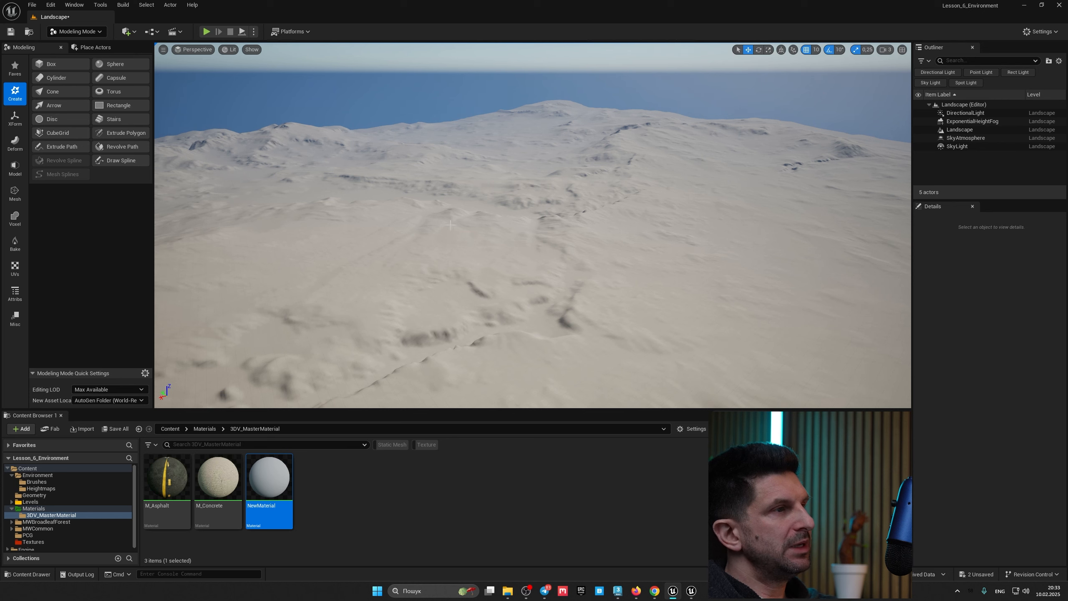
- Create a level named Landscape2 in the Levels folder, save all changes, and open the new level
left_click(32, 501)
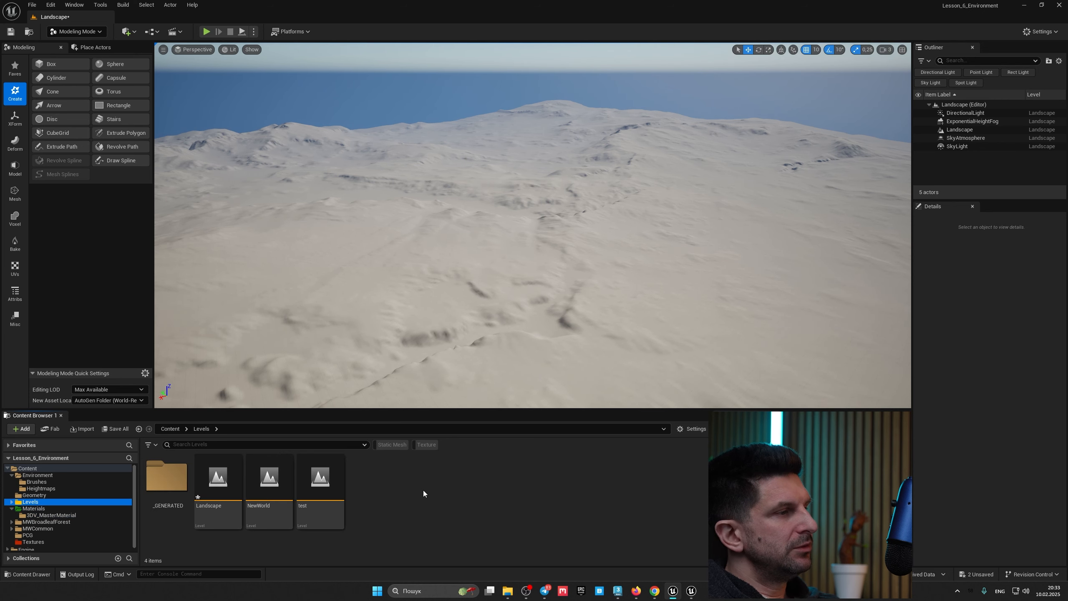
right_click(400, 493)
left_click(448, 225)
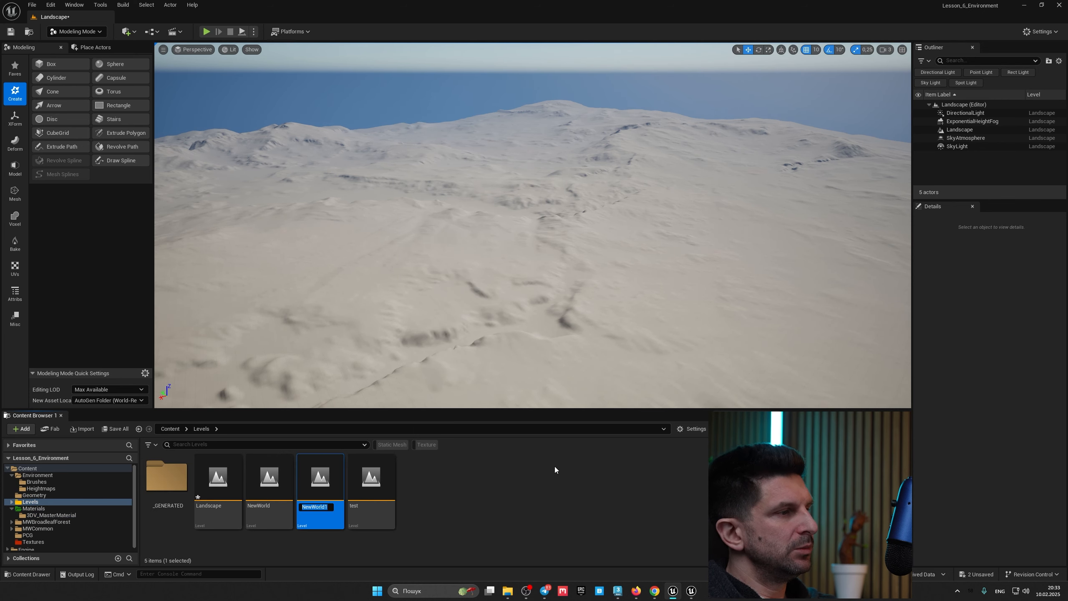
type("Lands")
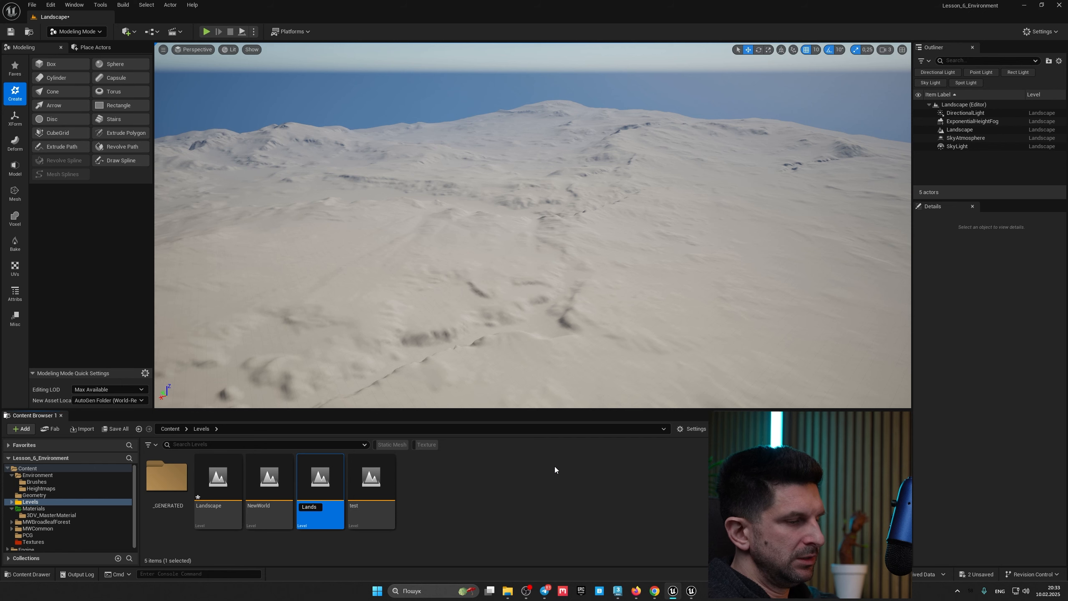
type("cape2")
key("Return")
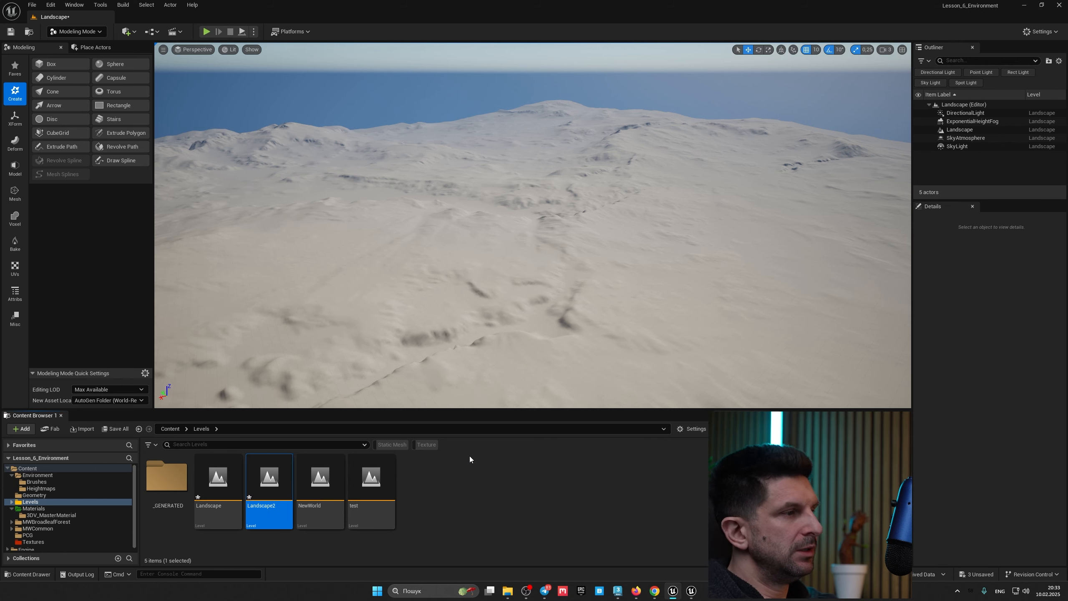
left_click(116, 429)
left_click(573, 393)
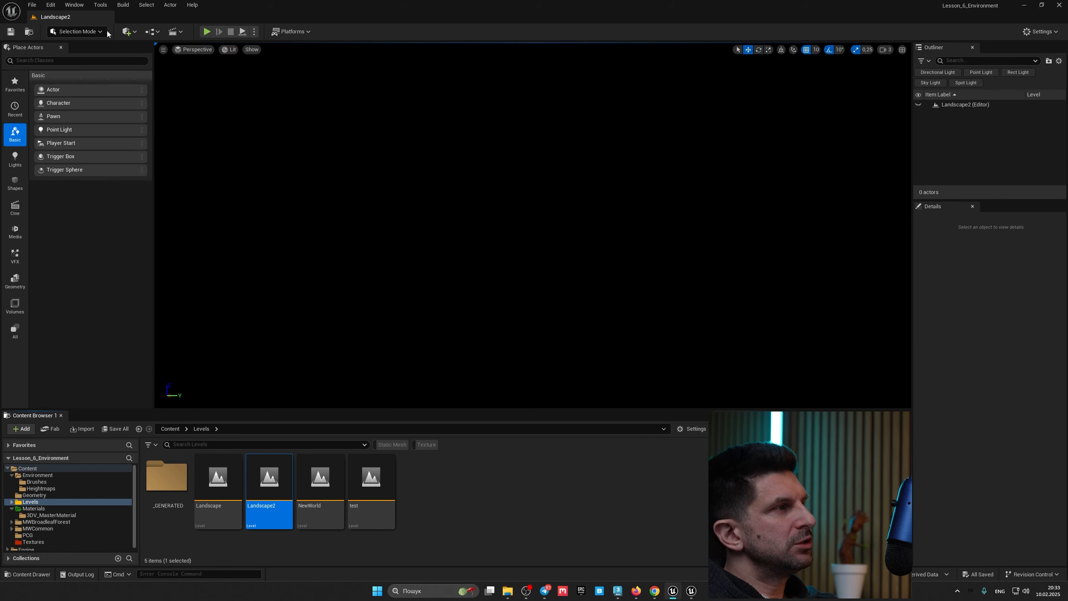
- Switch to Landscape mode and set up a newly created landscape instead of one imported from a file
left_click(107, 32)
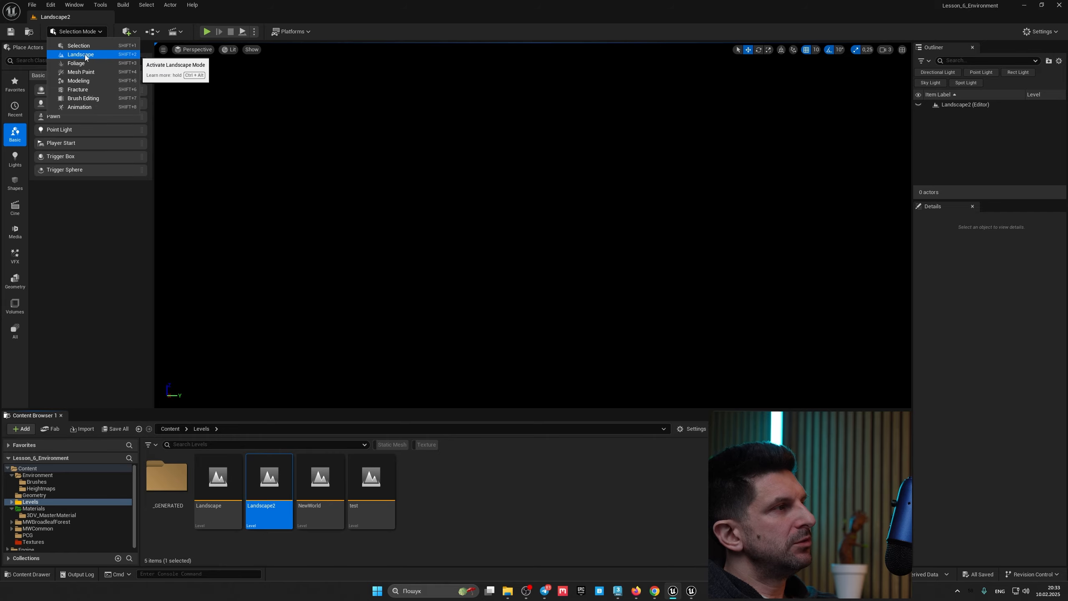
left_click(85, 54)
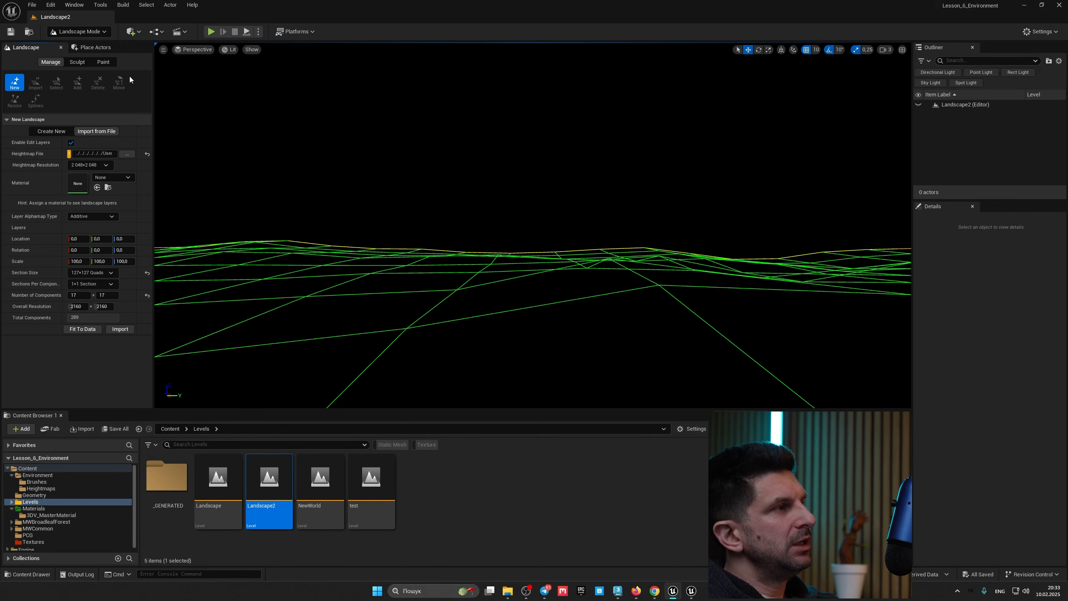
left_click(50, 132)
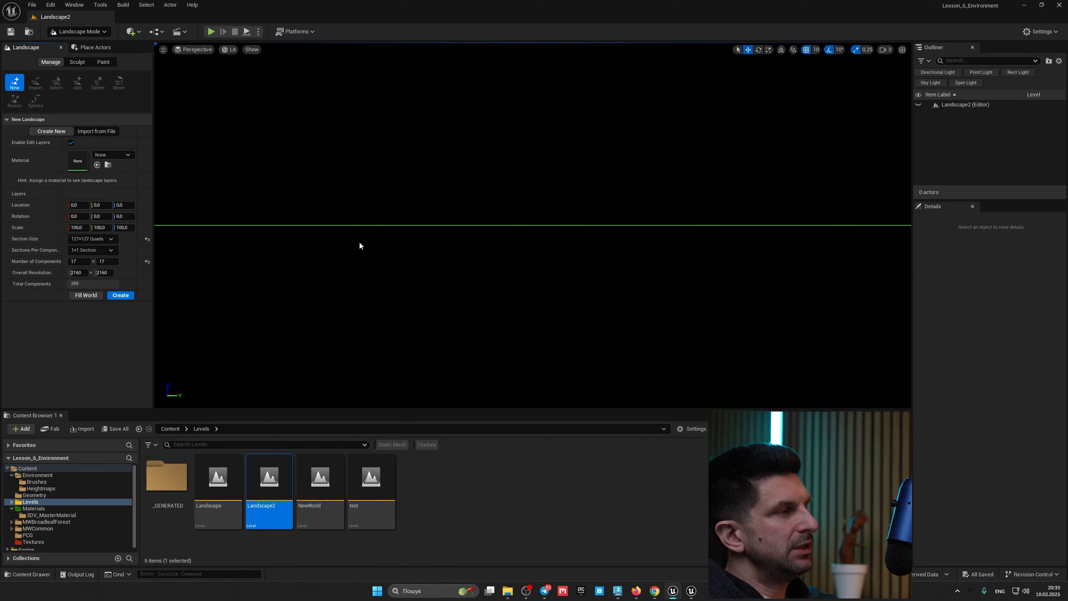
key("s")
mouse_move(356, 246)
right_mouse_down()
mouse_move(365, 253)
mouse_move(355, 246)
right_mouse_up()
- Enter 505 × 505 as the overall resolution of the new landscape and create it
left_click(80, 273)
type("5")
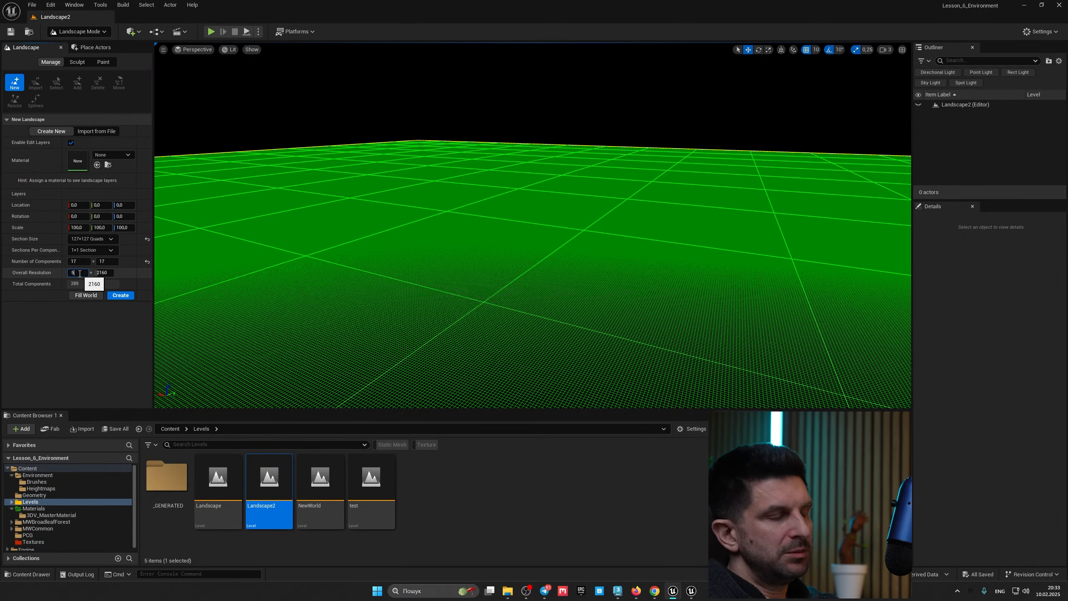
type("05")
key("Tab")
type("505")
key("Return")
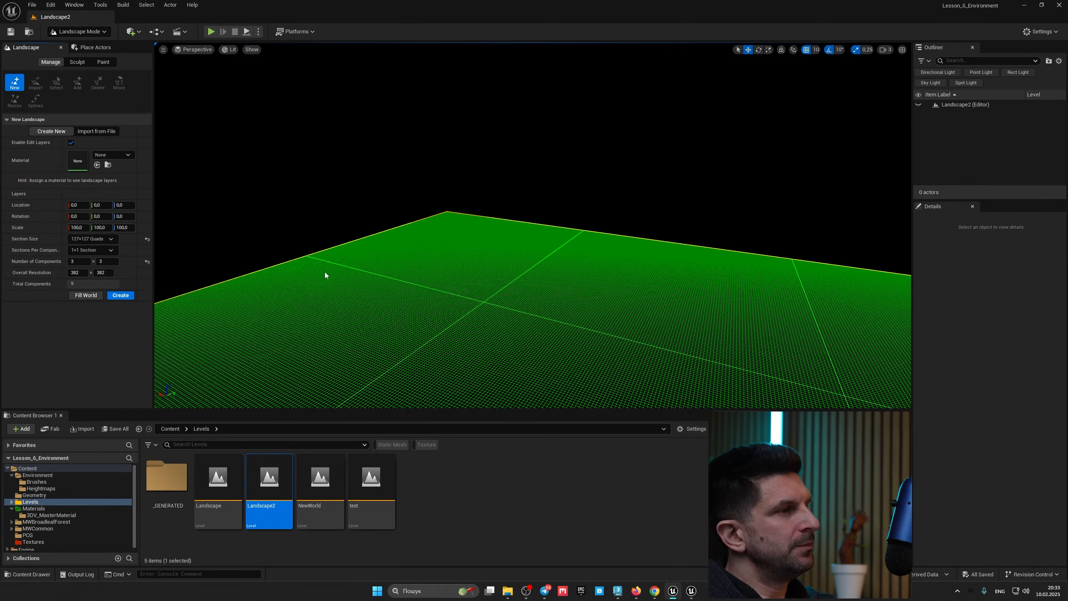
key("s")
right_click_drag(327, 274, 270, 272)
key("d")
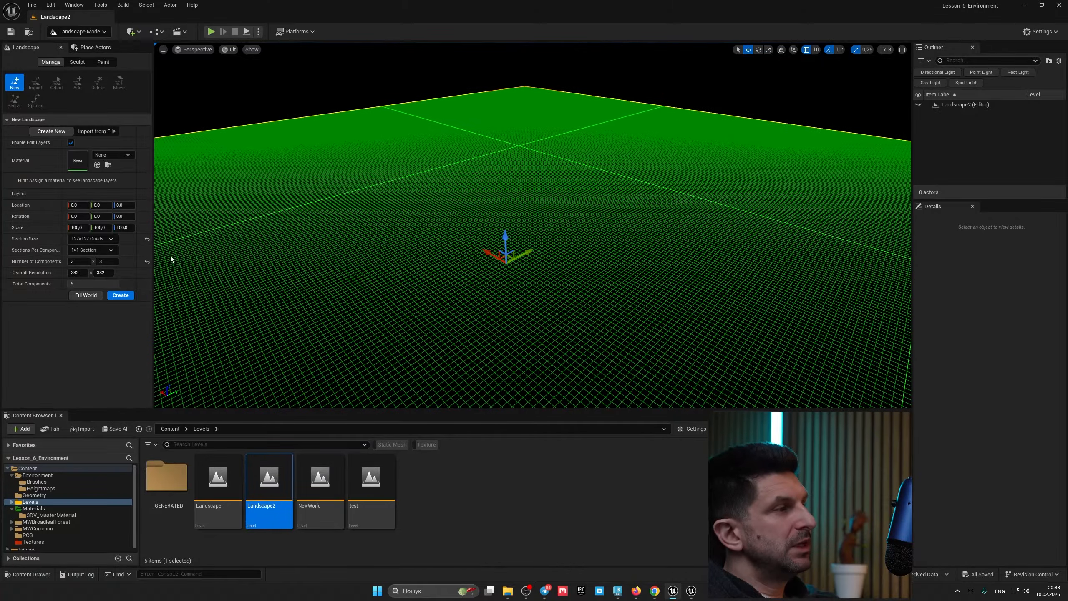
left_click(127, 296)
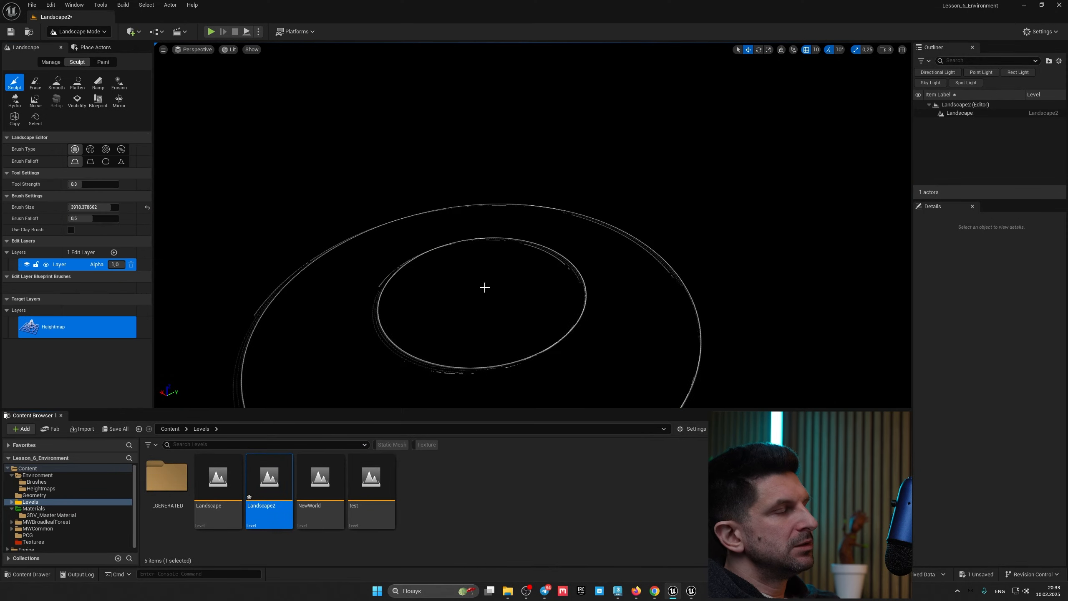
- Return to Selection mode and place a Directional Light on the new landscape
left_click(131, 33)
left_click(79, 31)
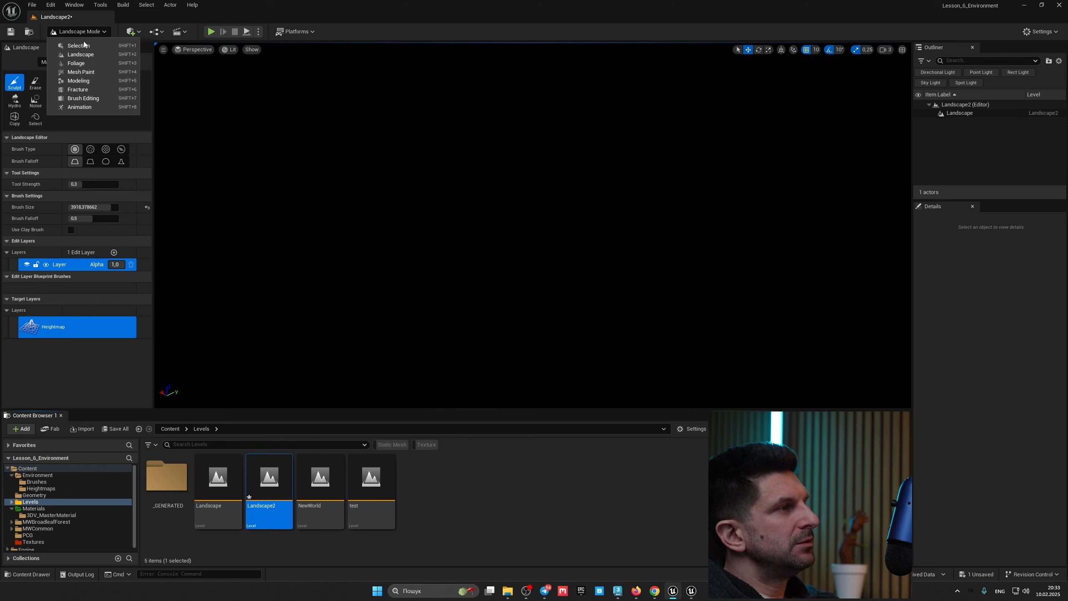
left_click(85, 46)
left_click(128, 32)
mouse_move(166, 121)
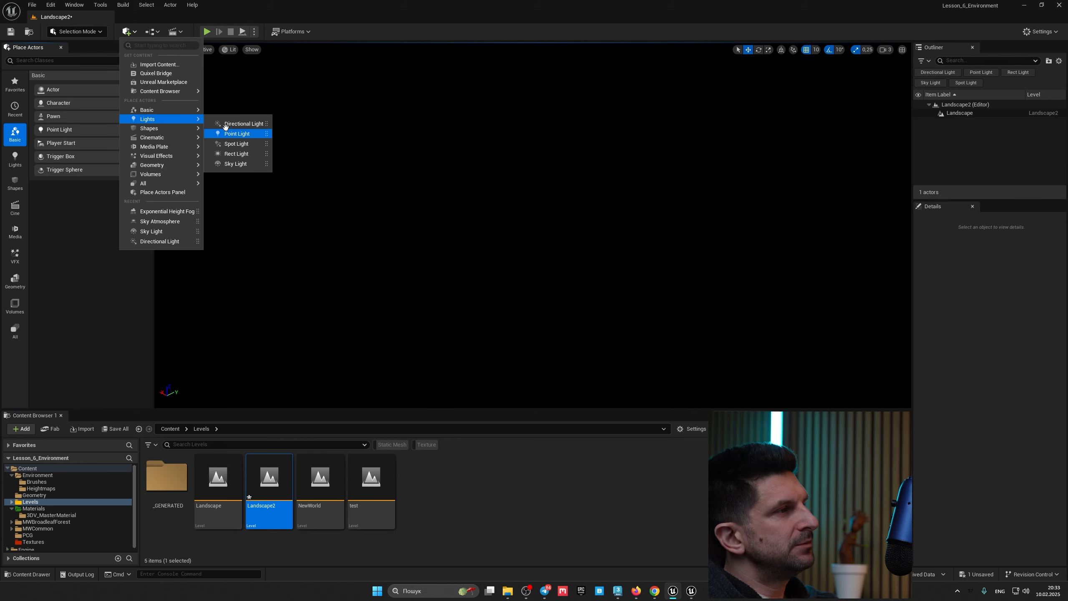
left_click_drag(225, 126, 444, 224)
- Add a Sky Light to the Landscape2 level
left_click(150, 32)
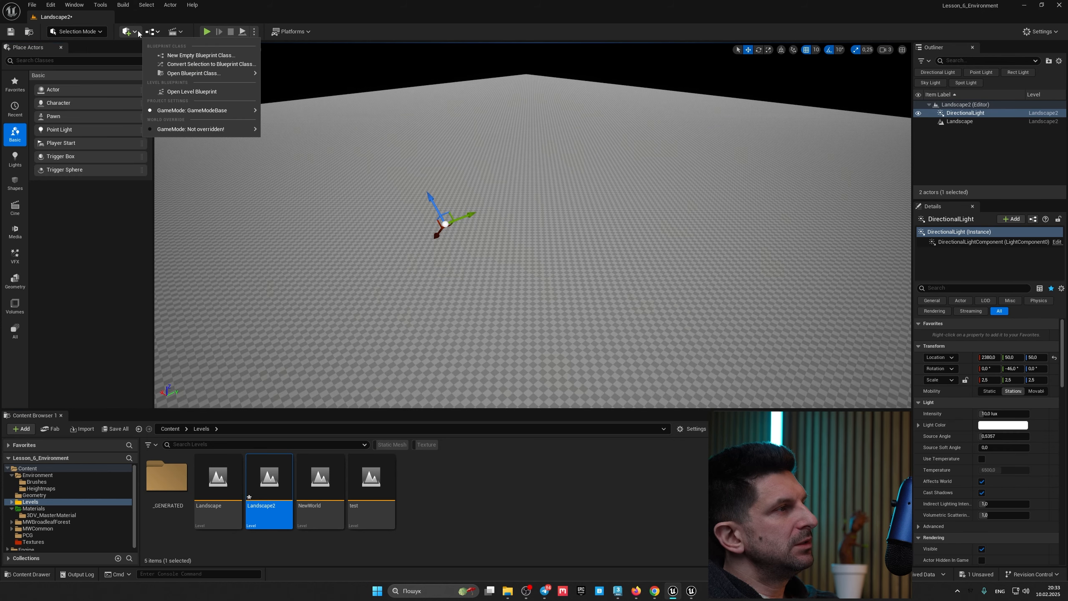
left_click(128, 32)
mouse_move(166, 121)
left_click(225, 165)
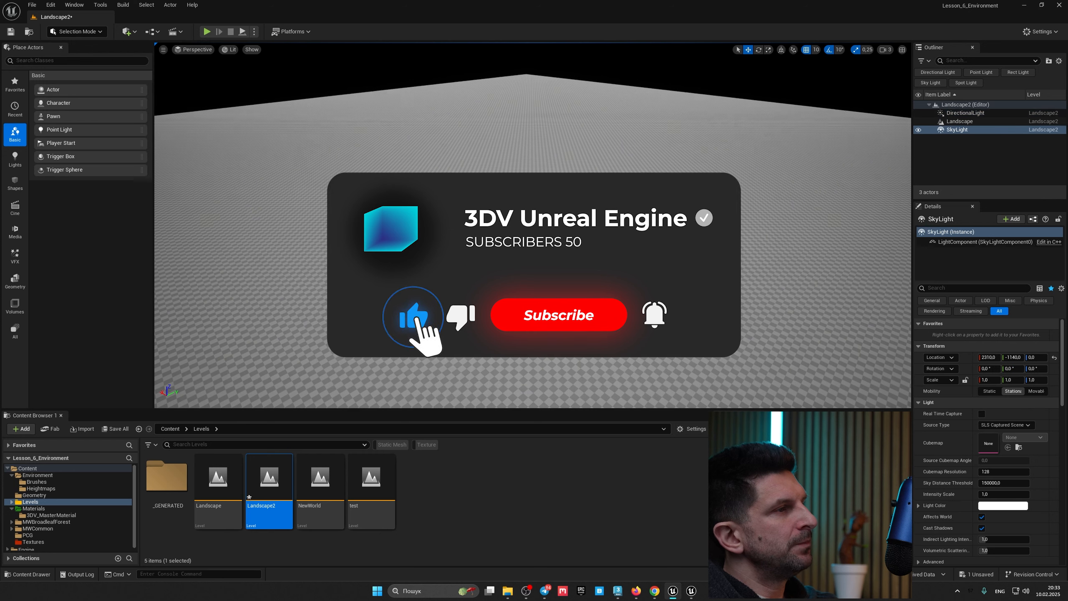
- Add a Sky Atmosphere to the Landscape2 level
left_click(129, 32)
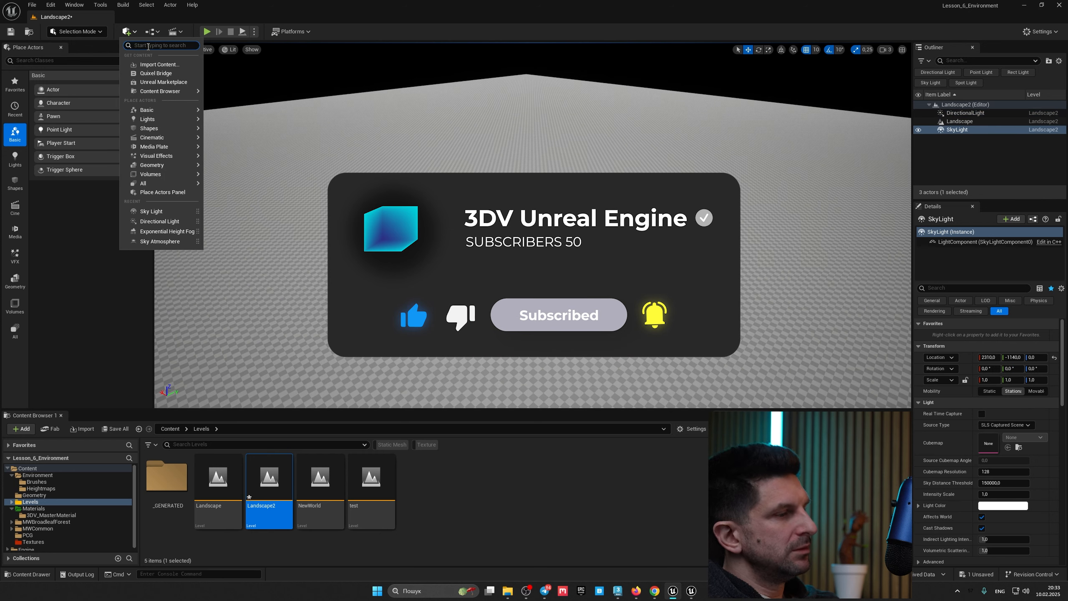
type("sky")
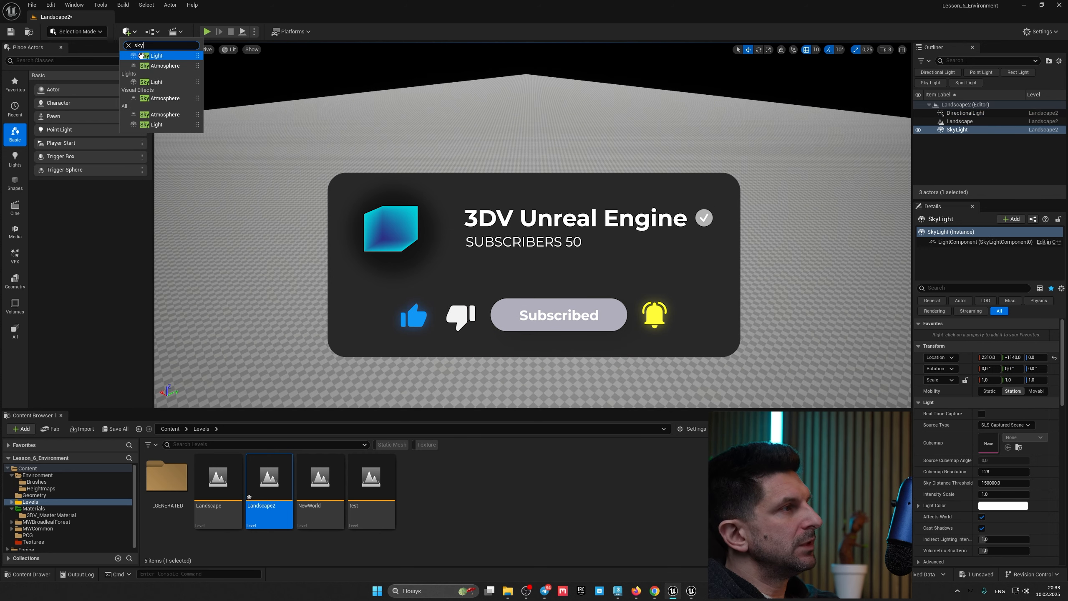
left_click(159, 65)
- Find the Exponential Height Fog actor and place it on the landscape
left_click(138, 33)
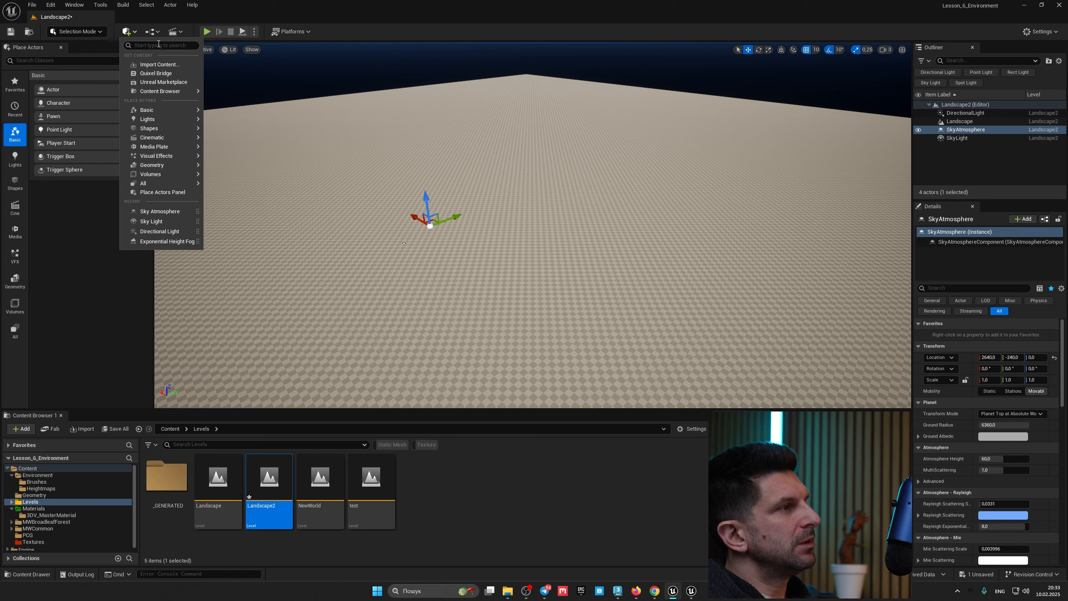
type("fog")
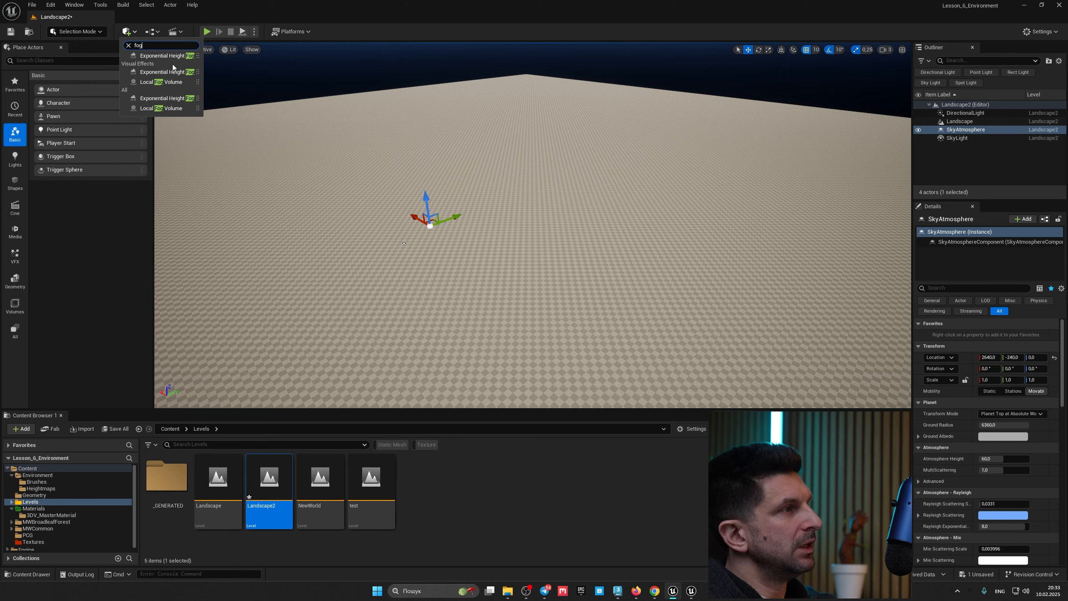
left_click_drag(171, 55, 420, 194)
key("w")
right_click_drag(426, 201, 373, 201)
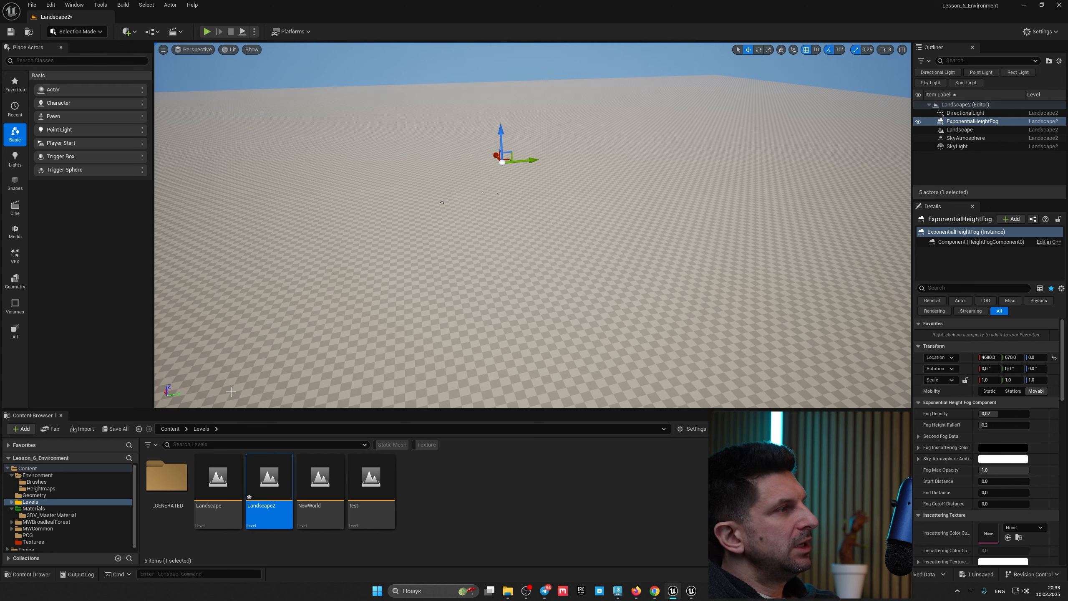
- Assign NewMaterial from the 3DV_MasterMaterial folder as the Landscape Material of the landscape
left_click(39, 508)
left_click(40, 514)
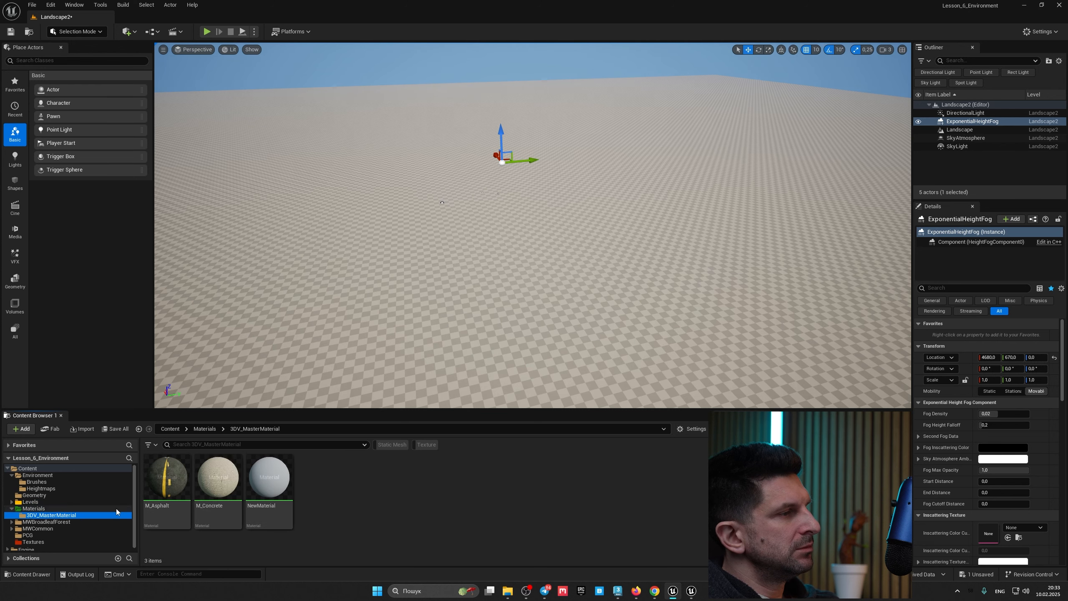
left_click(385, 320)
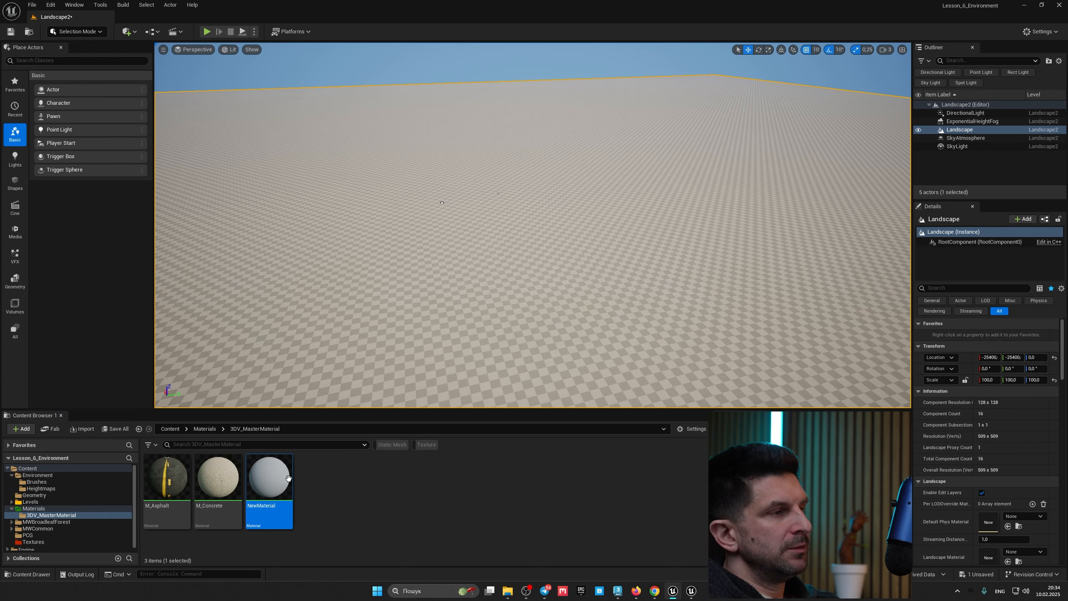
scroll(1004, 489, "down", 3)
left_click_drag(269, 480, 983, 503)
right_click_drag(547, 235, 596, 246)
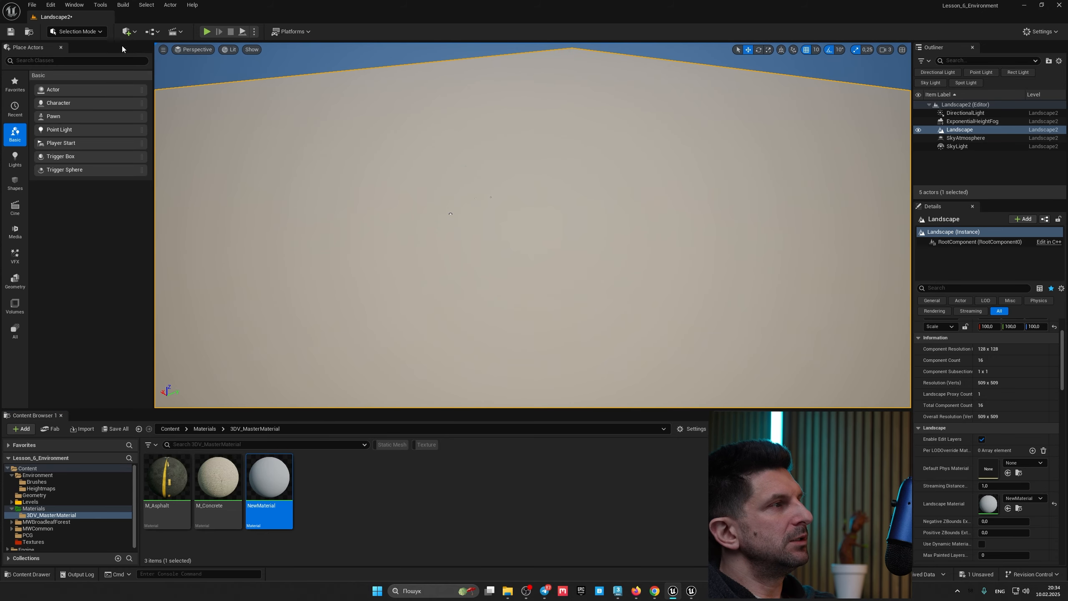
- Switch to Landscape mode with the Sculpt tool ready for the flat terrain
left_click(103, 32)
left_click(85, 55)
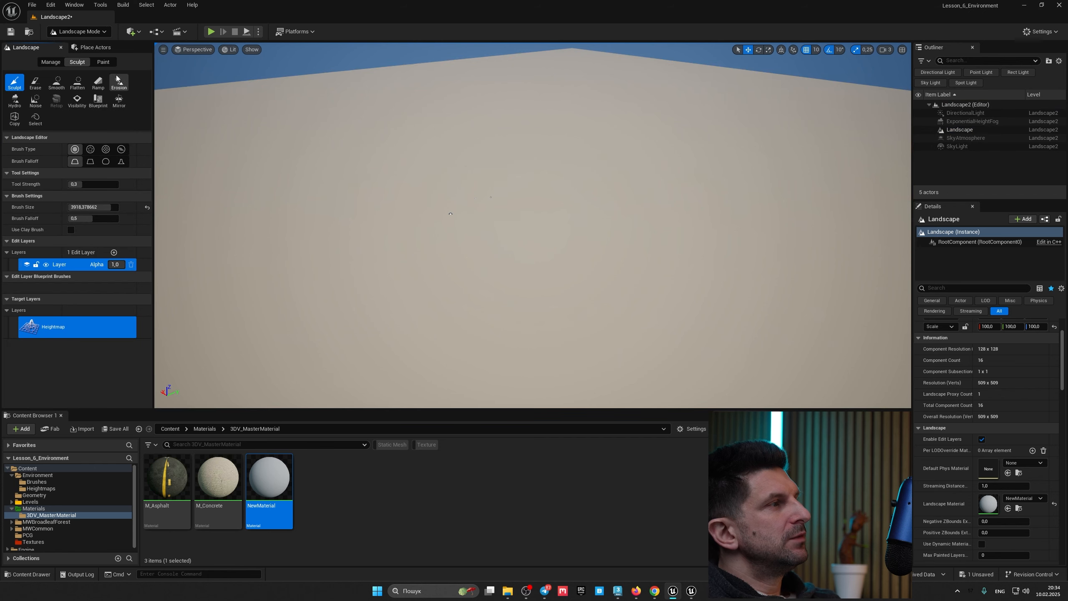
mouse_move(553, 221)
right_mouse_down()
mouse_move(656, 202)
mouse_move(749, 210)
mouse_move(648, 219)
right_mouse_up()
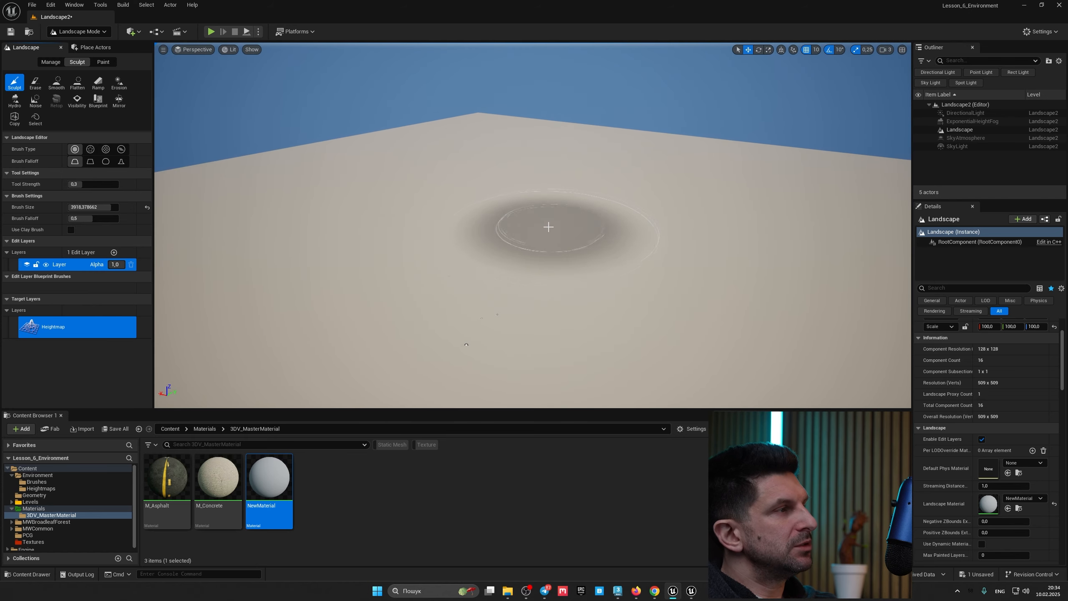
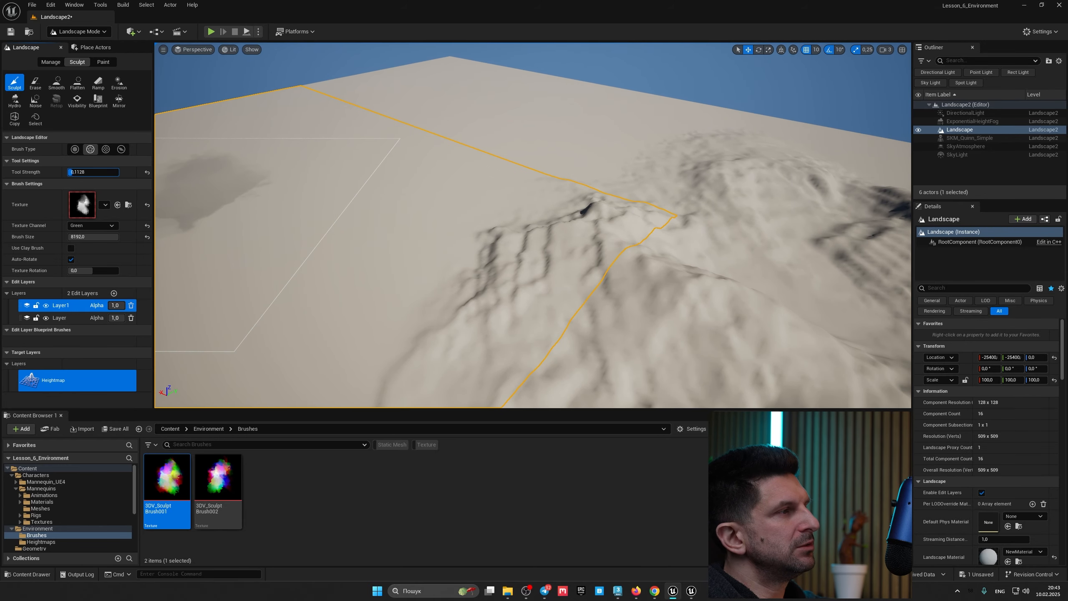
- Sculpt soft relief on the flat area beside the mountains with the Green channel texture brush, strength 0.0688 and size 8192
mouse_move(420, 89)
left_mouse_down()
mouse_move(364, 186)
mouse_move(399, 160)
left_mouse_up()
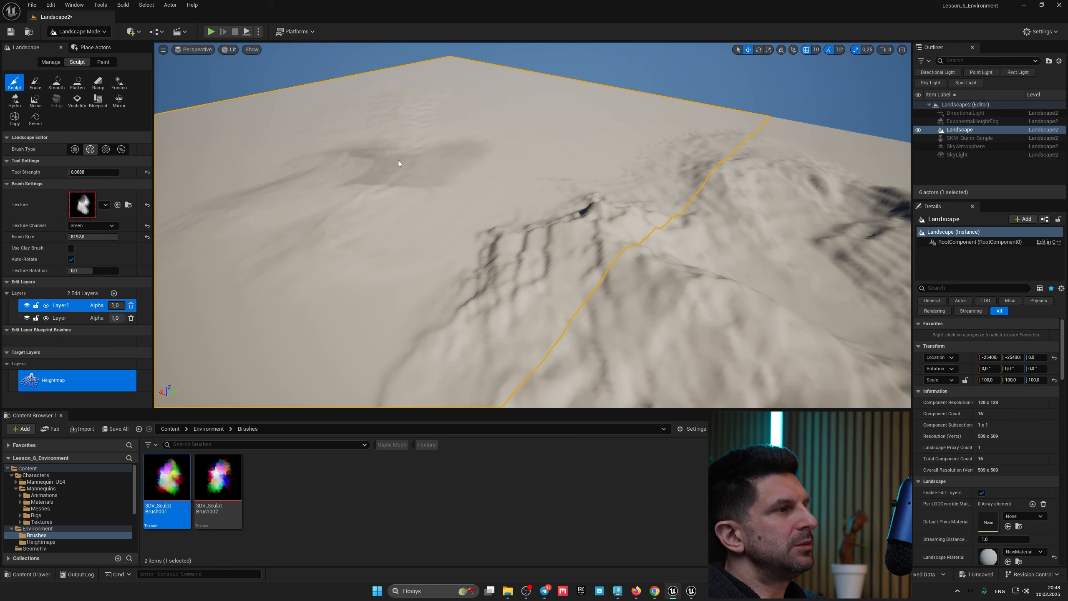
right_click_drag(290, 214, 252, 221)
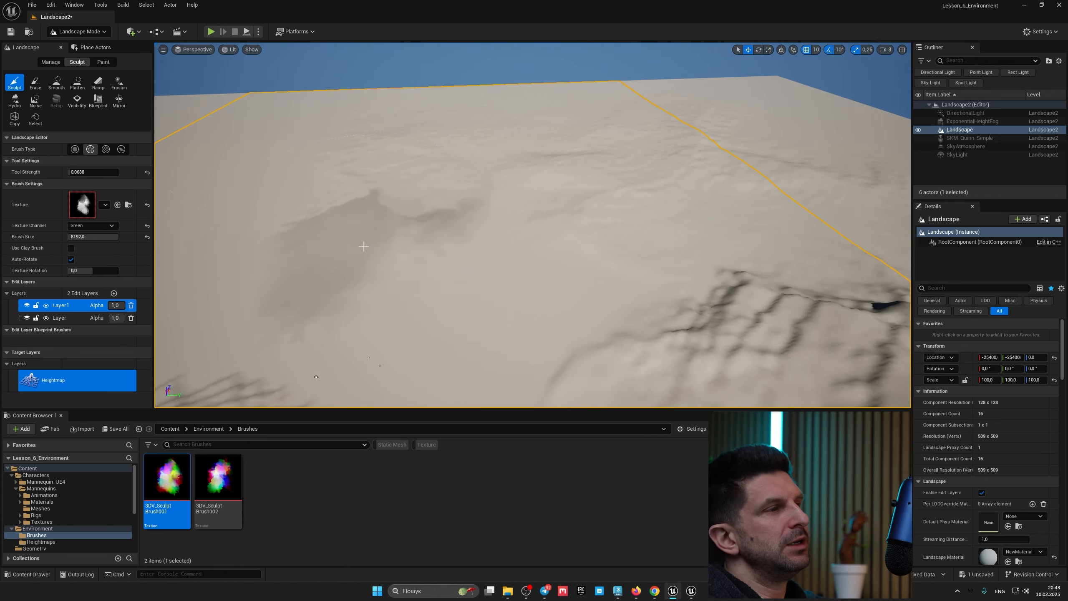
right_click_drag(350, 248, 252, 182)
right_click_drag(483, 270, 437, 259)
right_click_drag(318, 322, 235, 353)
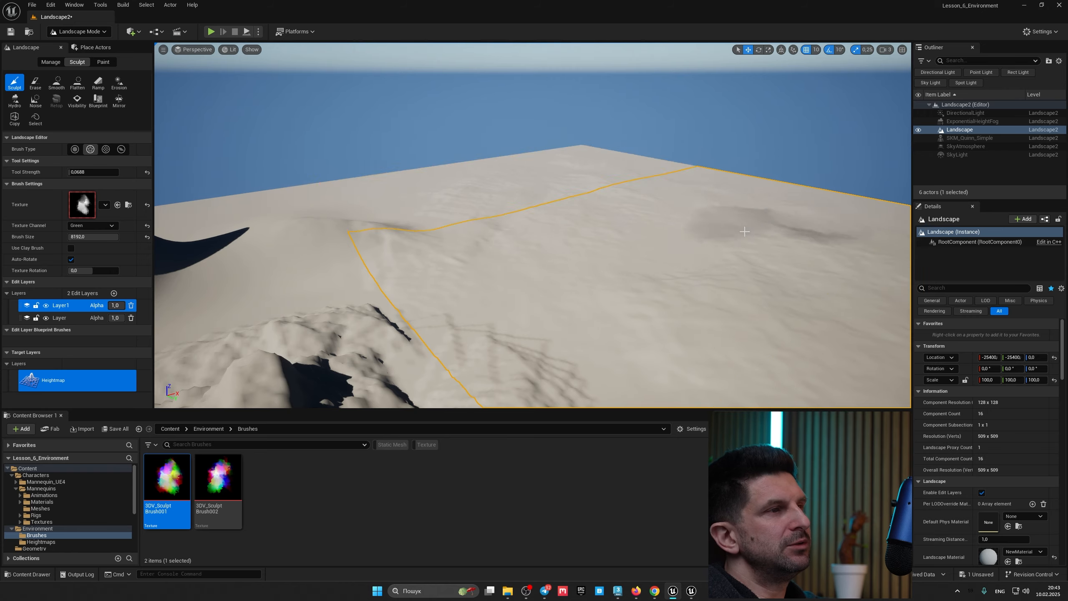
mouse_move(745, 231)
right_mouse_down()
mouse_move(874, 263)
mouse_move(909, 252)
mouse_move(904, 229)
mouse_move(866, 221)
mouse_move(862, 244)
mouse_move(707, 270)
right_mouse_up()
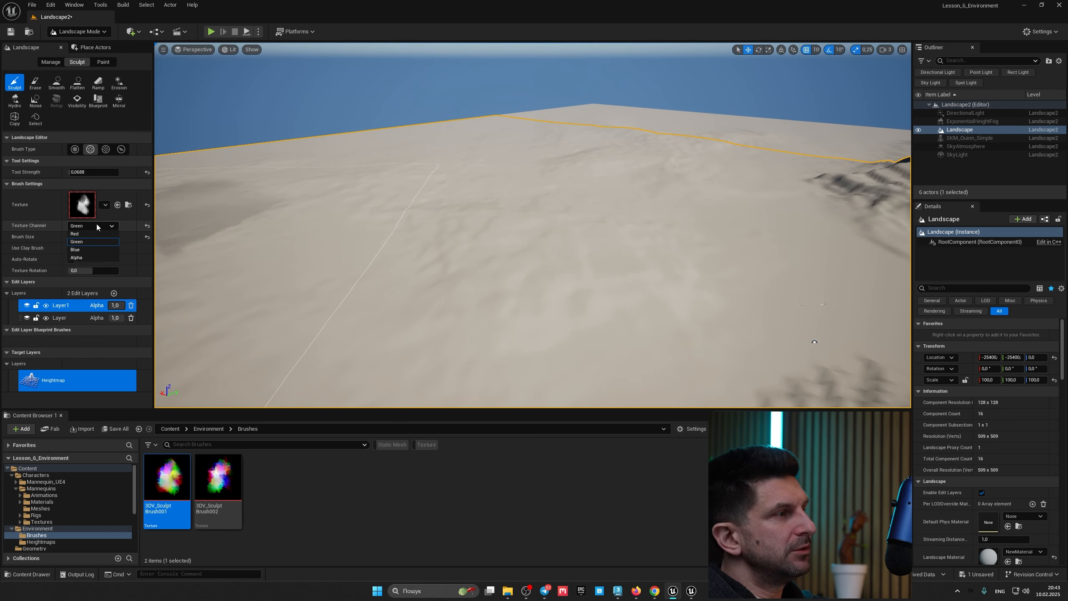
- Change the brush's texture channel to Red and sculpt more subtle relief across the flat ground
left_click(85, 235)
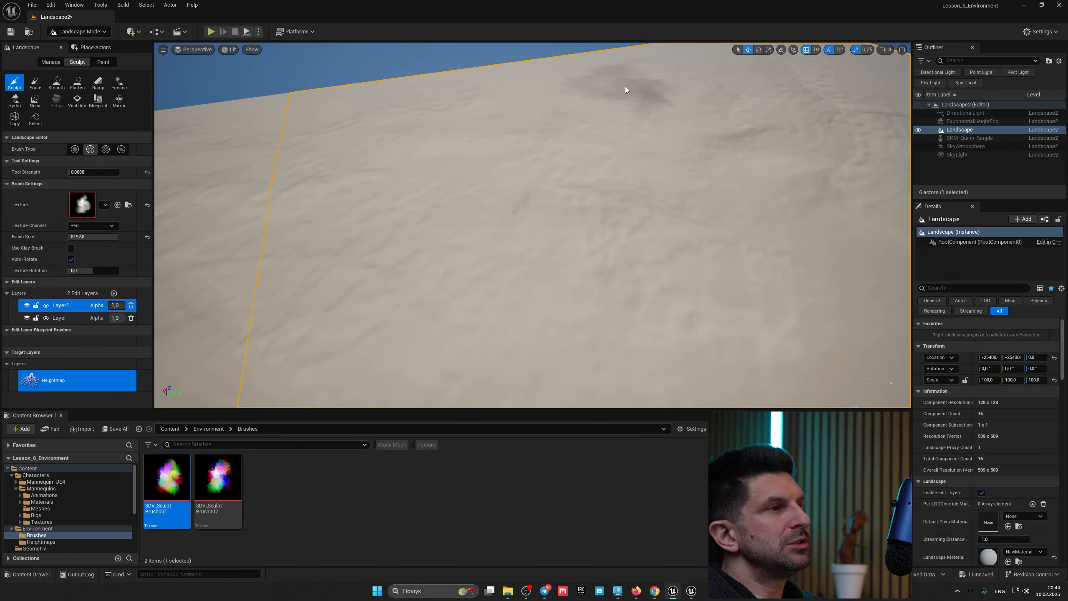
left_click_drag(404, 160, 518, 189, "alt")
left_click_drag(623, 236, 631, 185, "alt")
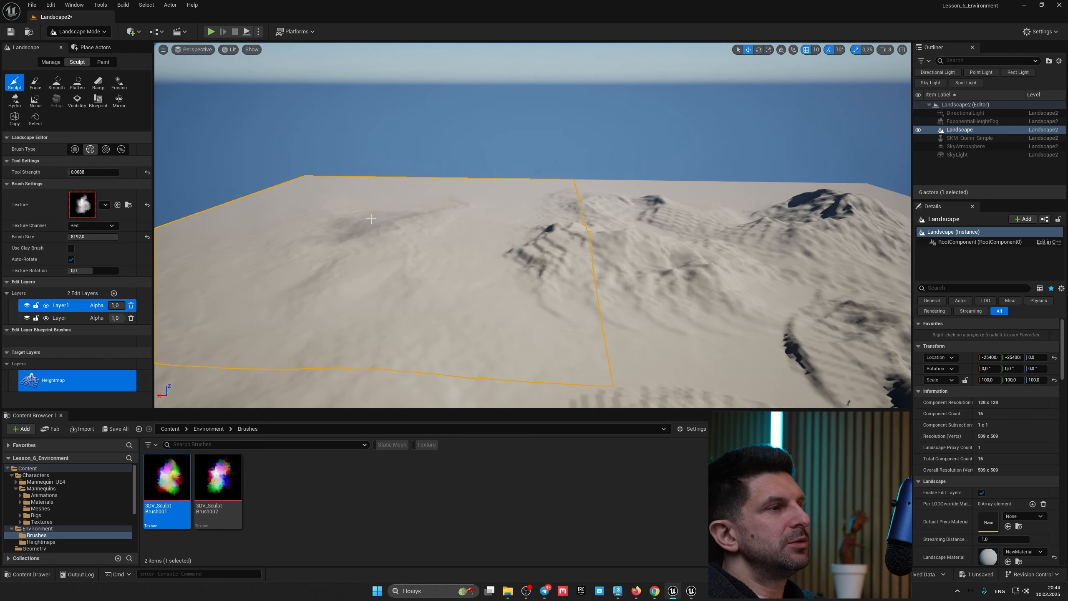
left_click_drag(342, 213, 578, 216, "alt")
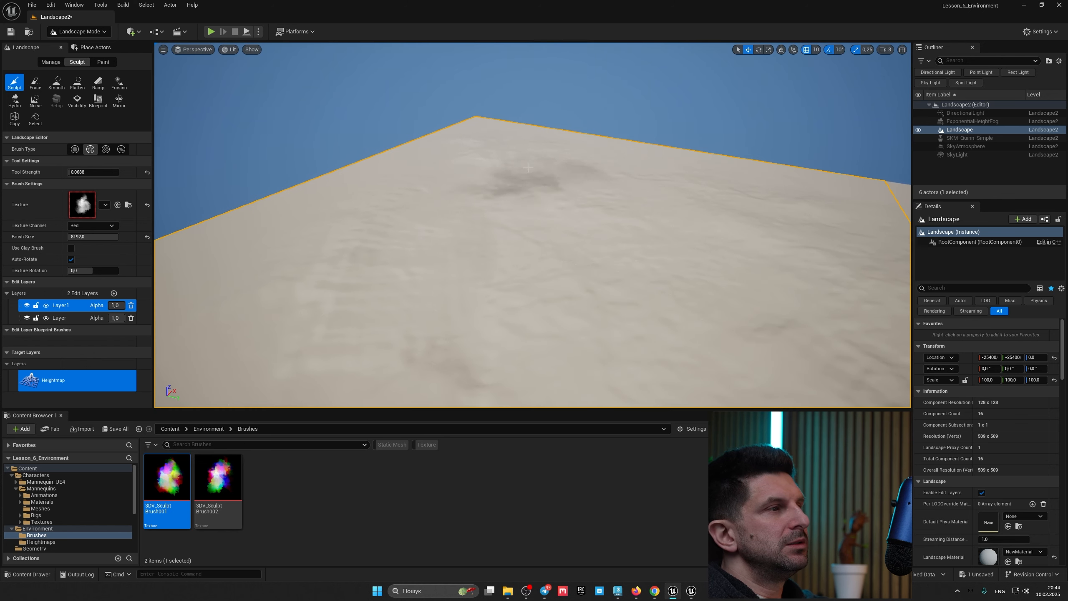
left_click_drag(439, 216, 559, 202, "alt")
mouse_move(640, 316)
left_mouse_down("alt")
mouse_move(535, 311)
mouse_move(597, 350)
mouse_move(690, 341)
left_mouse_up("alt")
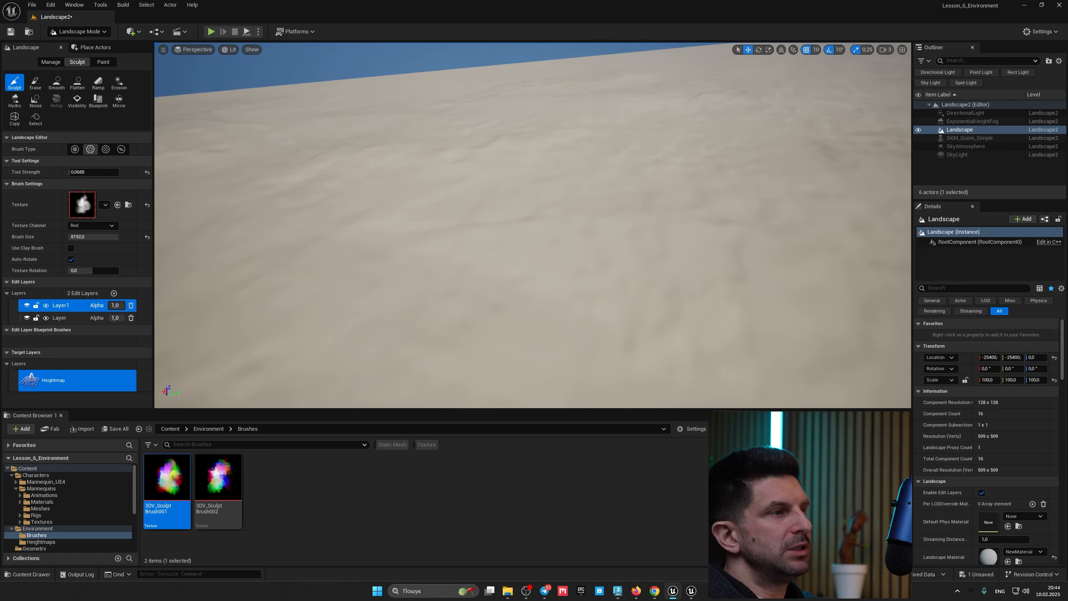
left_click_drag(445, 286, 585, 291, "alt")
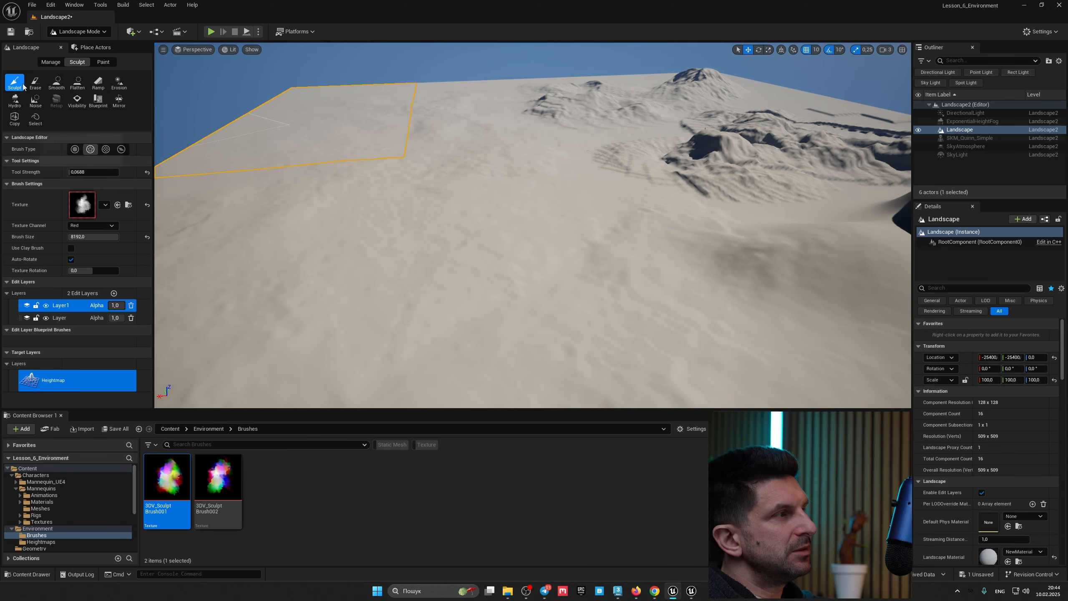
- Erase the sculpted relief from Layer1 around the mountains with the Erase tool at strength 0.8264 and brush size 8192
left_click(36, 83)
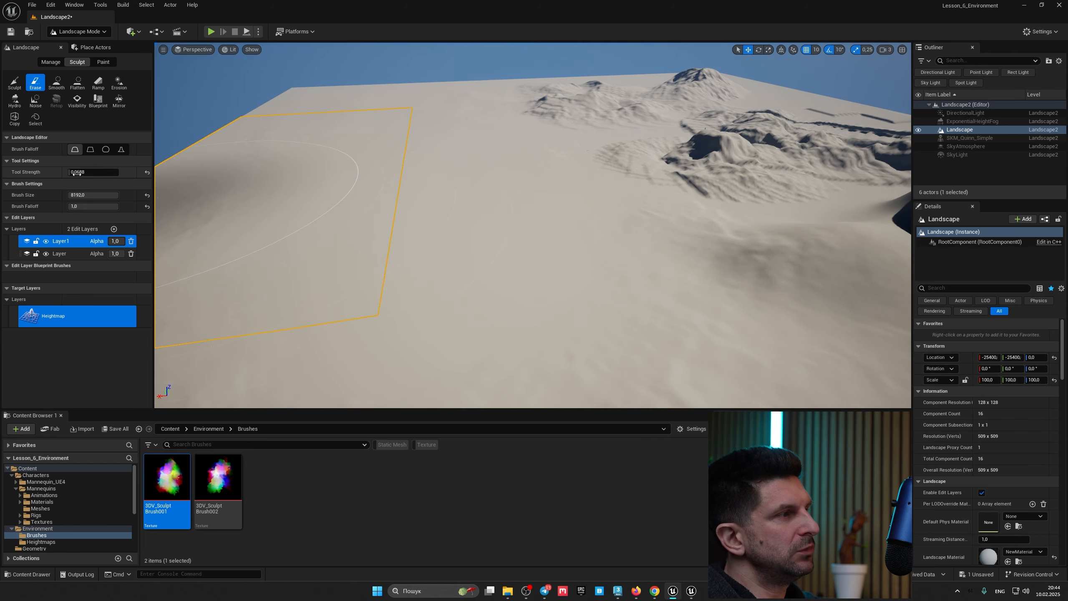
left_click_drag(89, 172, 110, 172)
right_click_drag(396, 184, 358, 202)
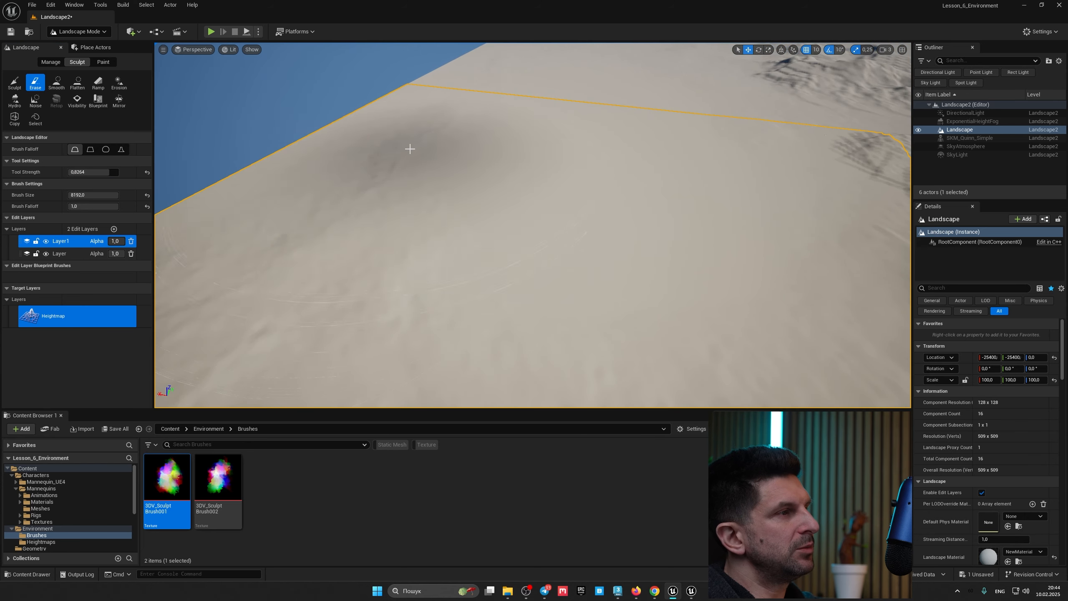
right_click_drag(468, 122, 453, 224)
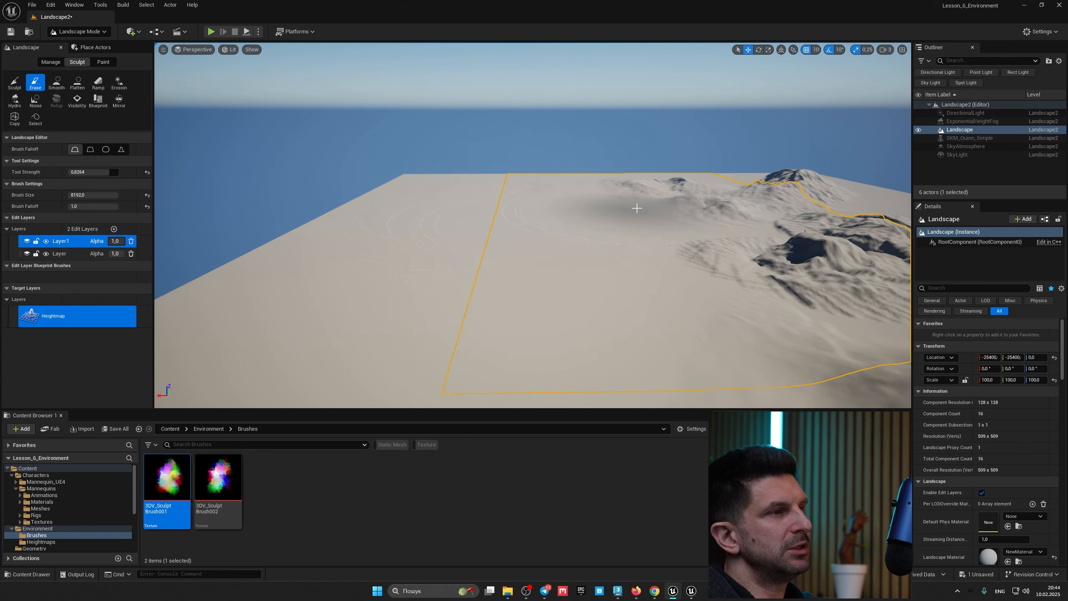
left_click_drag(730, 215, 627, 197)
left_click_drag(486, 211, 680, 277)
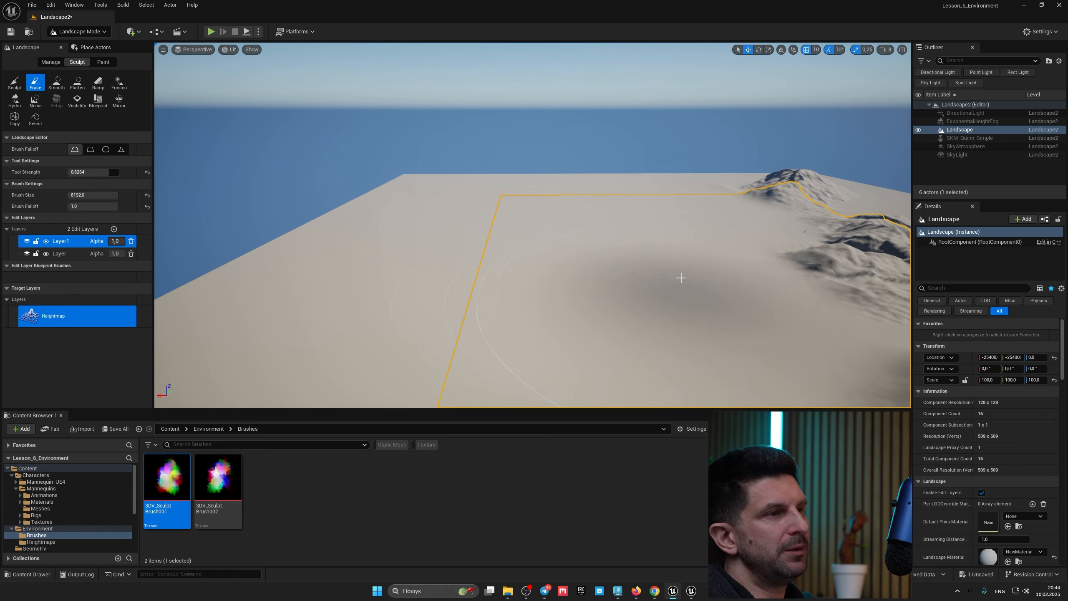
right_click_drag(680, 277, 719, 302)
right_click_drag(549, 256, 566, 260)
mouse_move(656, 193)
left_mouse_down()
mouse_move(713, 160)
mouse_move(632, 184)
mouse_move(453, 144)
mouse_move(401, 79)
mouse_move(616, 91)
mouse_move(576, 167)
left_mouse_up()
mouse_move(576, 167)
right_mouse_down()
mouse_move(543, 172)
mouse_move(597, 179)
right_mouse_up()
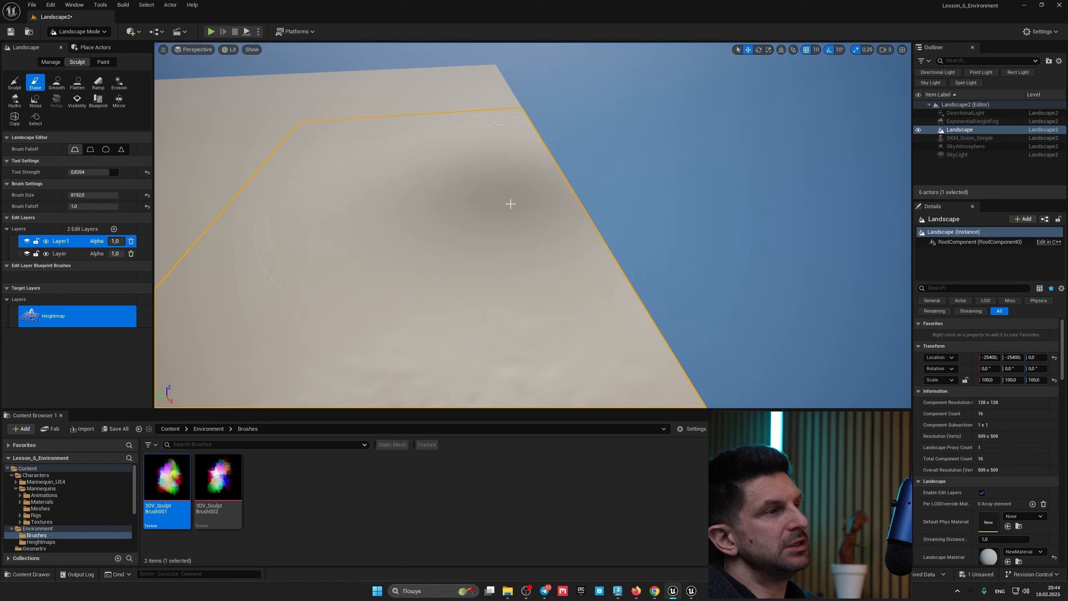
right_click_drag(510, 204, 421, 195)
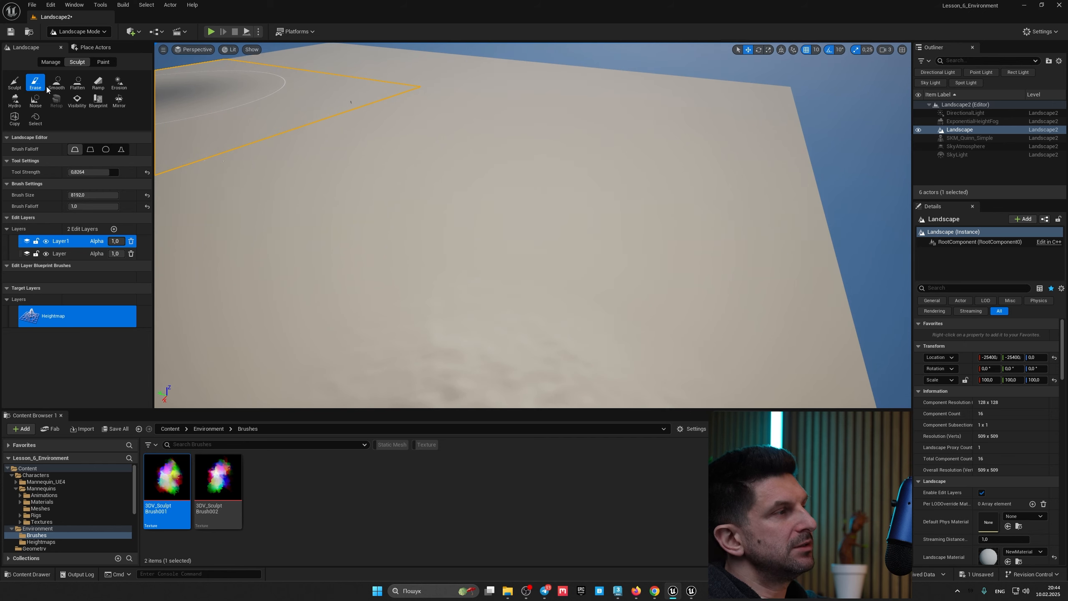
right_click_drag(244, 193, 176, 171)
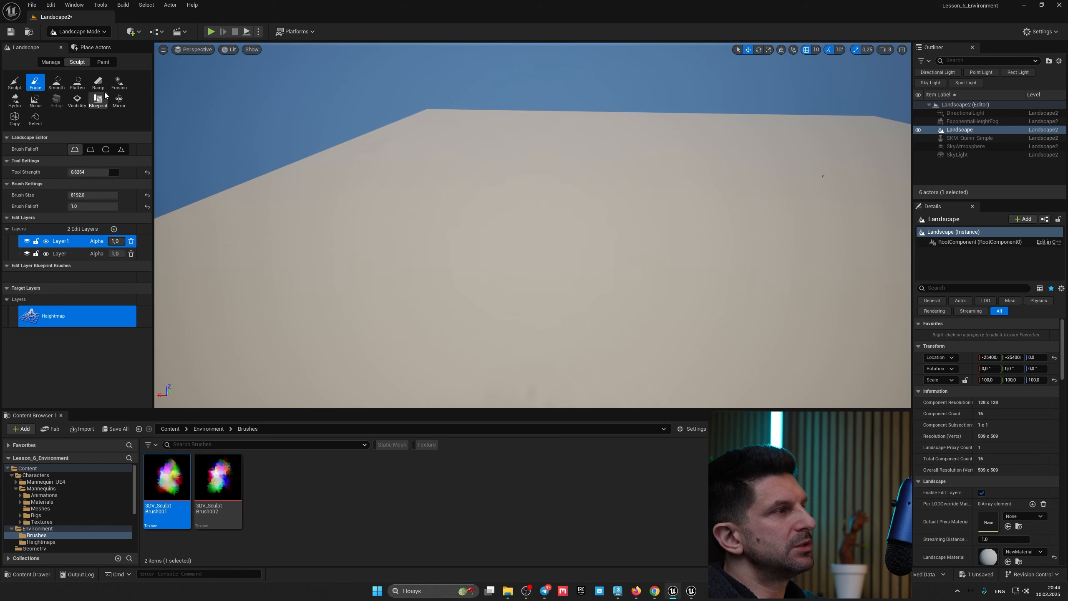
- Return to the Sculpt tool, set the texture brush size to 30000 and raise a large rugged mountain on the flattened ground
left_click(12, 84)
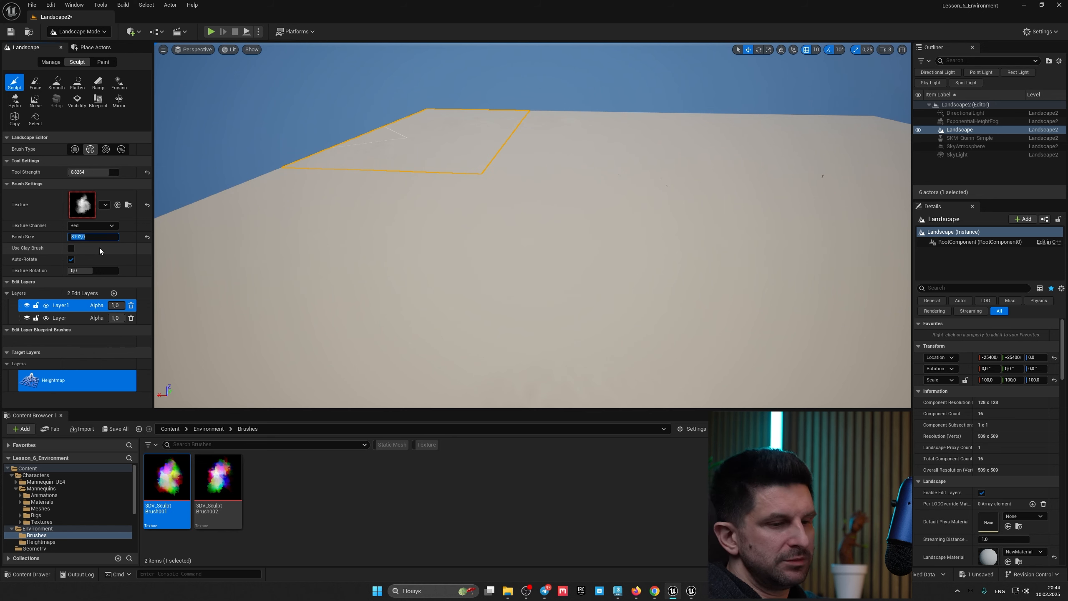
type("0000")
key("Return")
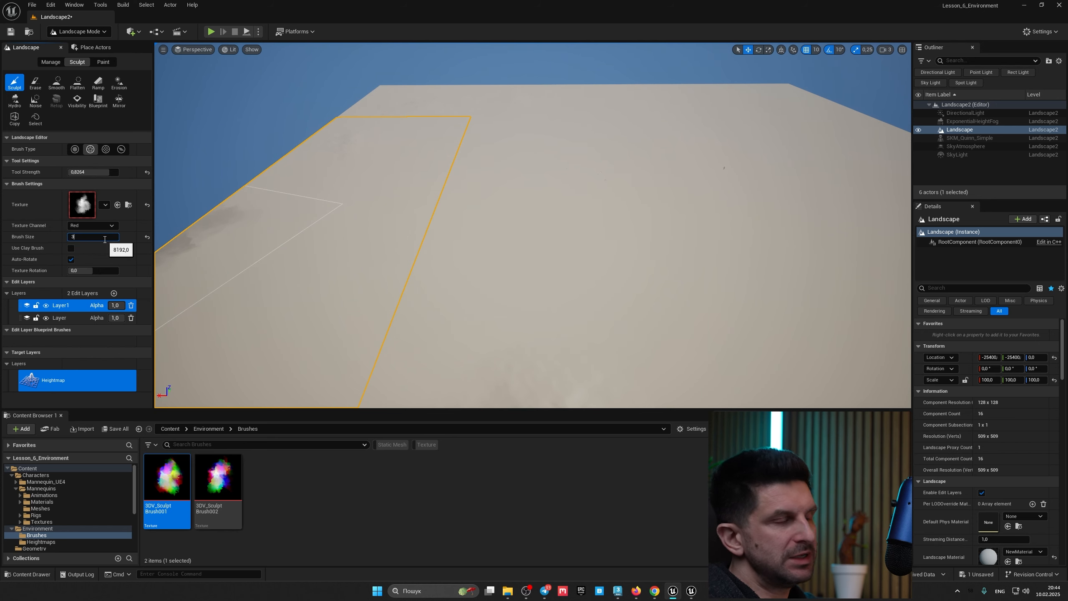
type("30000")
key("Return")
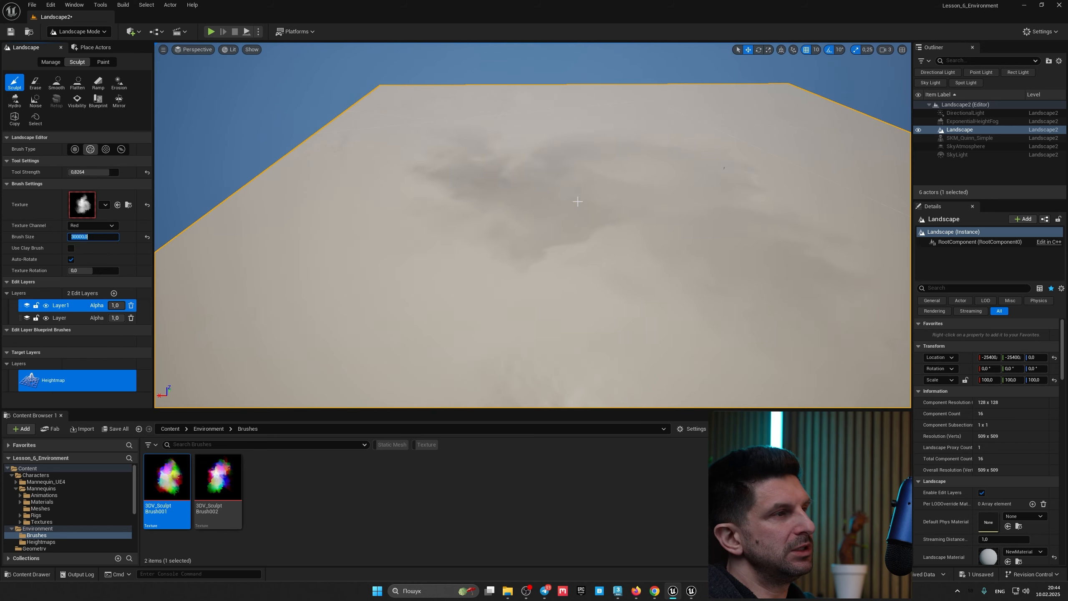
mouse_move(577, 201)
left_mouse_down()
mouse_move(504, 214)
mouse_move(560, 256)
left_mouse_up()
right_click_drag(559, 257, 588, 268)
mouse_move(596, 228)
right_mouse_down()
mouse_move(631, 253)
mouse_move(596, 228)
right_mouse_up()
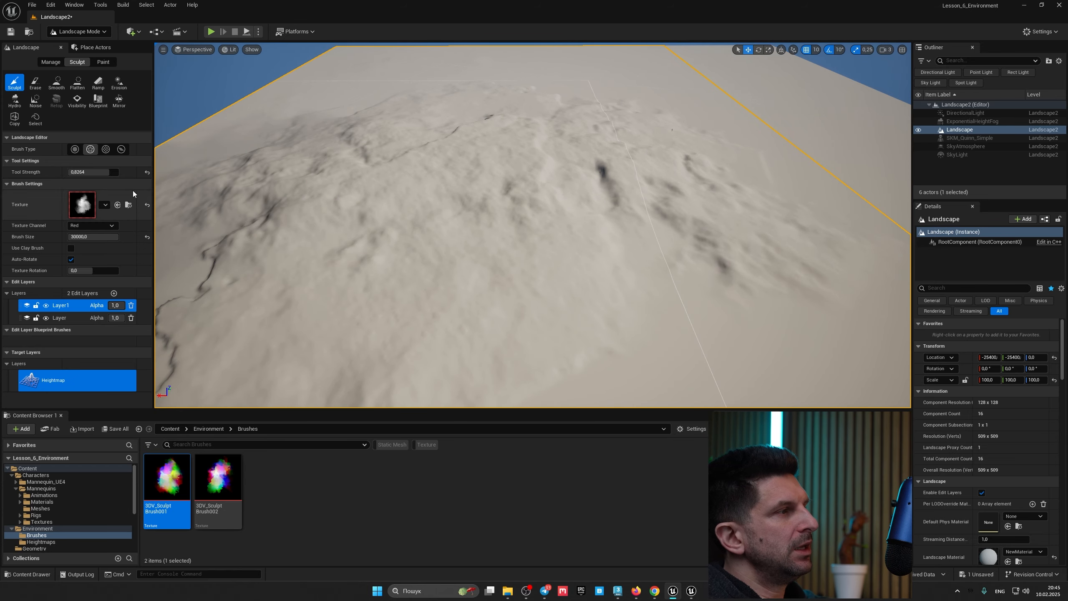
- Raise steep-walled towers on the mountain with the circular brush, falloff 0 and size about 3046
left_click(75, 150)
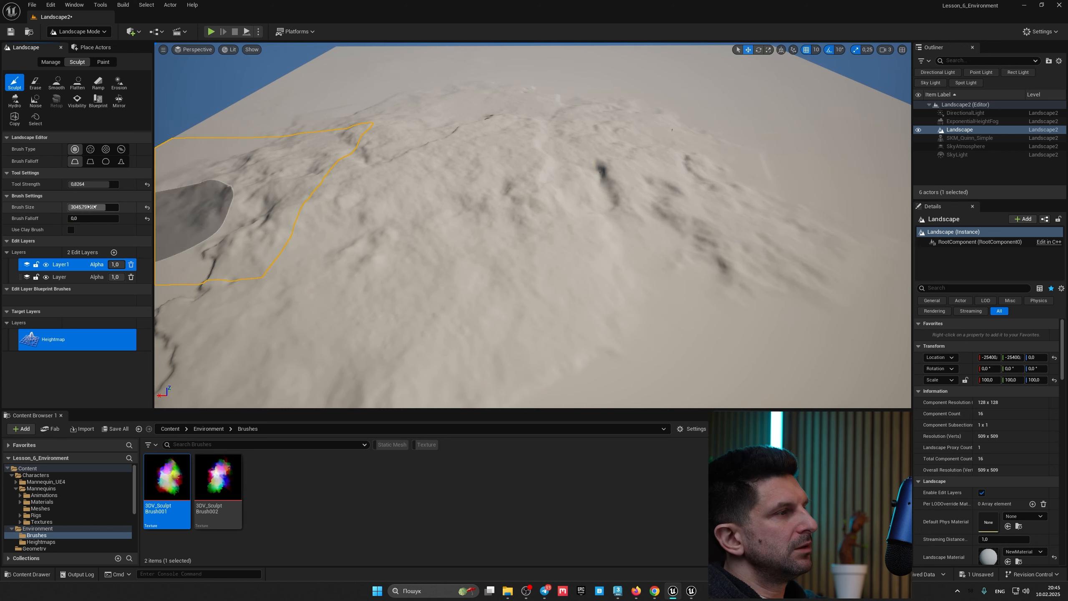
left_click_drag(586, 198, 663, 241)
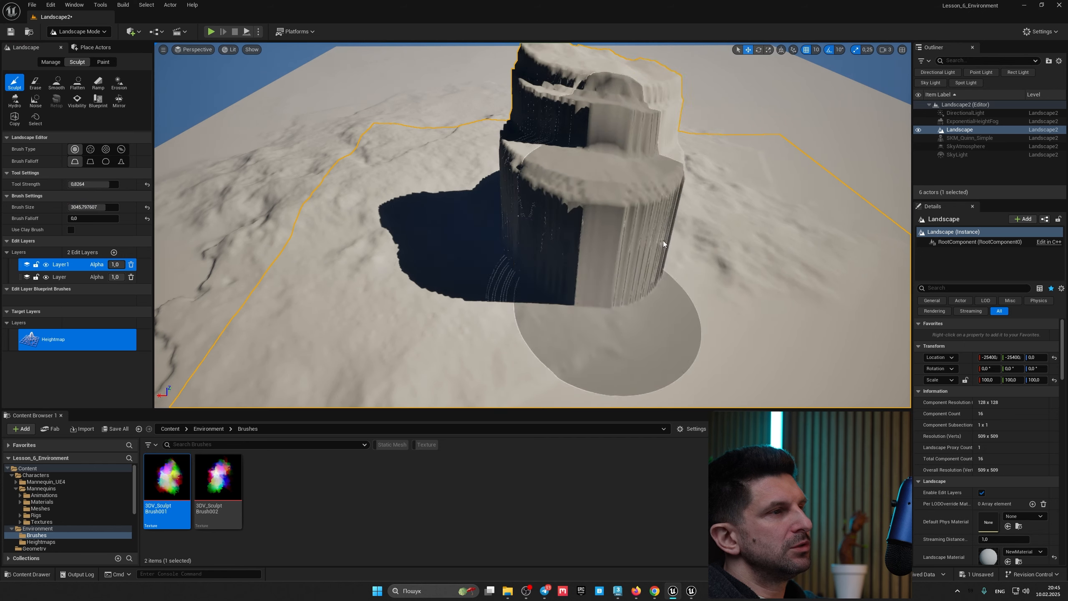
- Switch to the Smooth tool, set the brush size to 8192 and soften the front of the steep towers
left_click(60, 87)
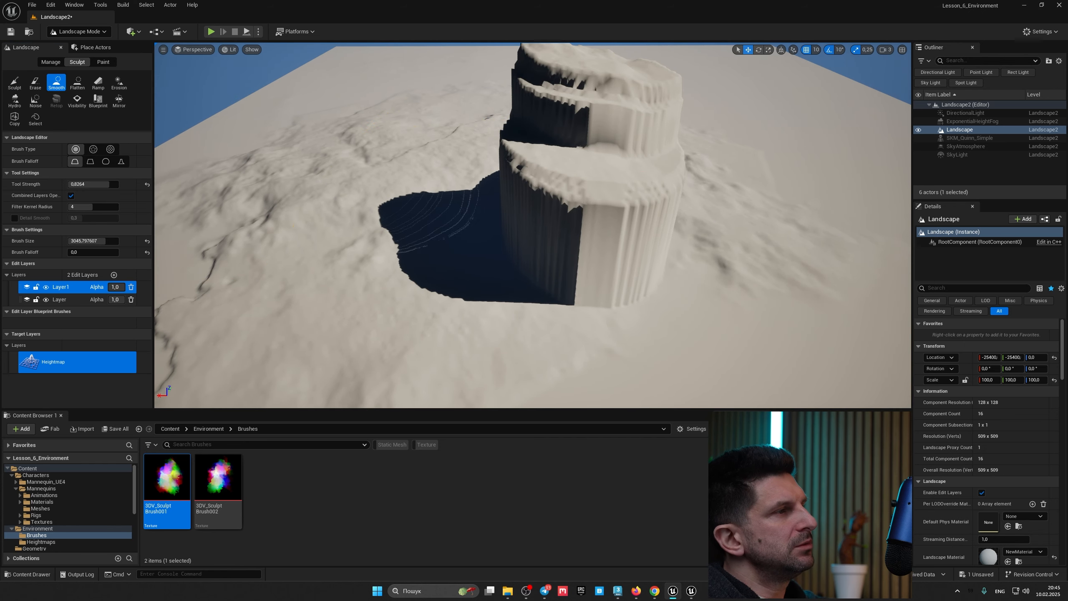
right_click_drag(469, 222, 511, 209)
key("s")
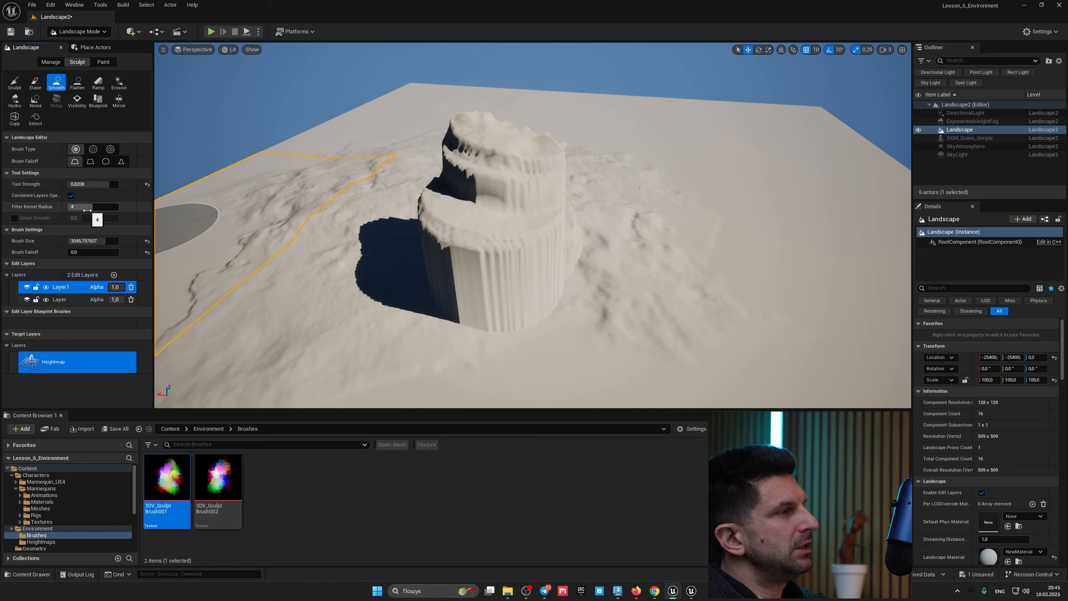
left_click_drag(86, 241, 119, 241)
left_click(479, 288)
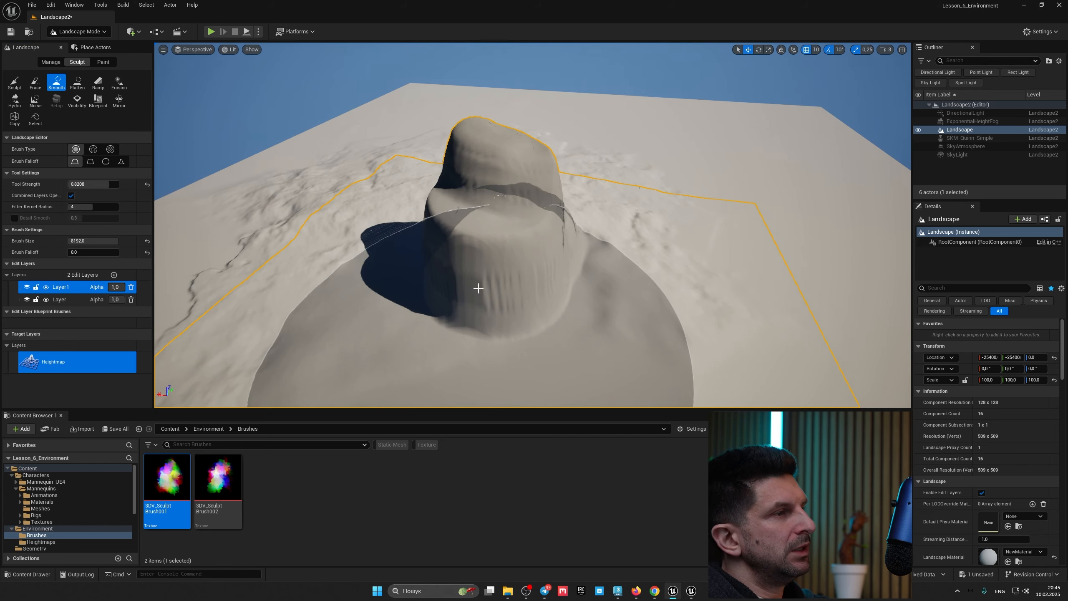
- Keep smoothing the towers from the other side, blending their ledges into one rounded mountain
key("d")
right_click_drag(494, 231, 551, 205)
key("w")
key("s")
right_click_drag(569, 134, 557, 158)
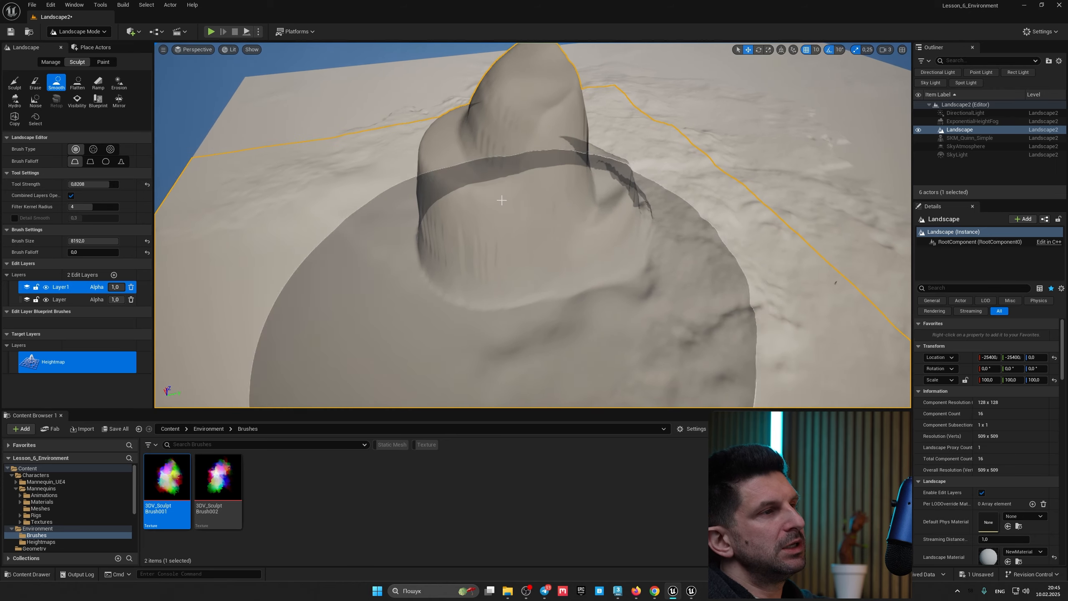
mouse_move(500, 199)
left_mouse_down()
mouse_move(517, 170)
mouse_move(553, 196)
left_mouse_up()
mouse_move(553, 196)
right_mouse_down()
mouse_move(572, 206)
mouse_move(583, 196)
mouse_move(525, 198)
right_mouse_up()
key("a")
key("s")
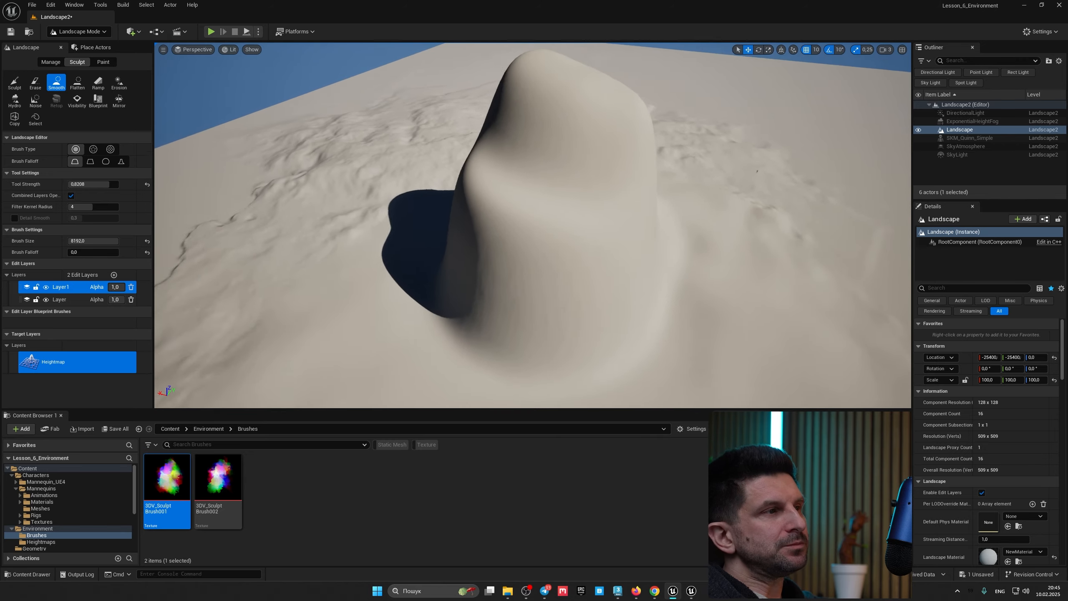
right_click_drag(416, 200, 417, 200)
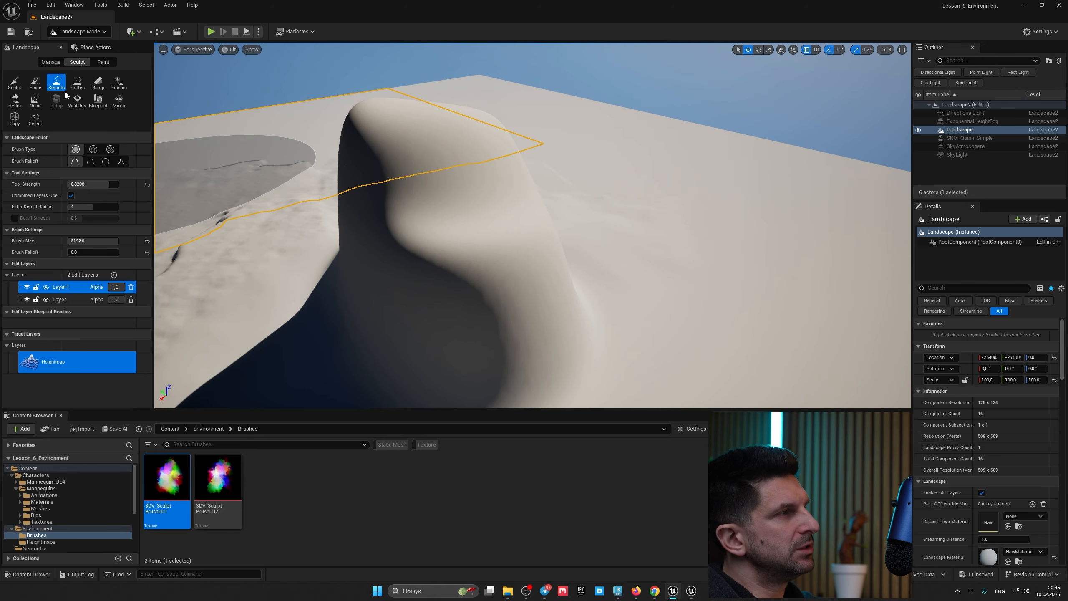
- Return to the Sculpt tool with the texture brush, set its size to 50000 and sculpt rugged relief across the landscape
left_click(77, 86)
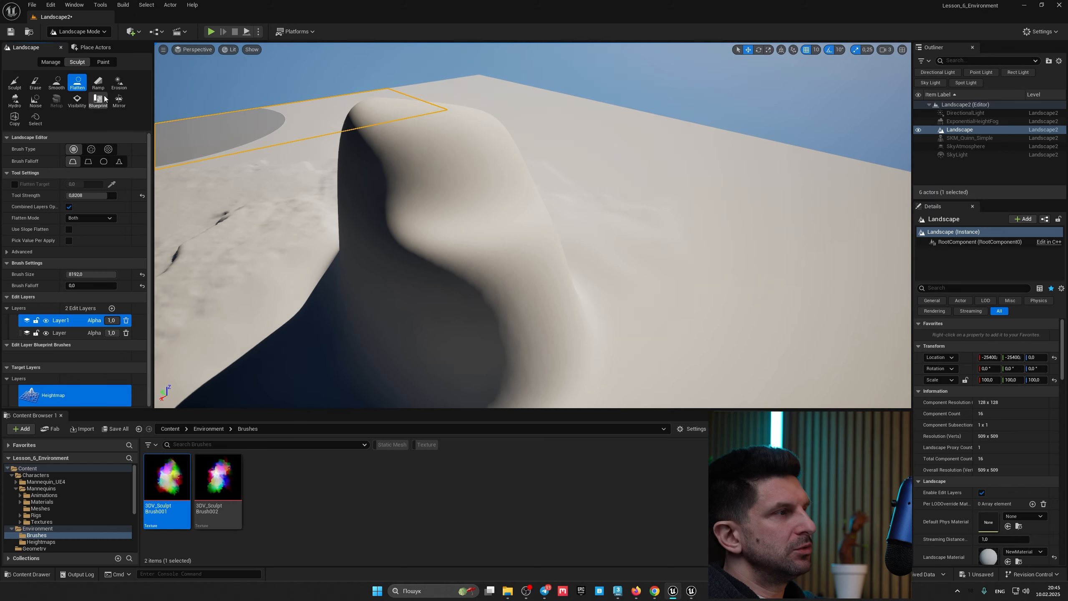
left_click(14, 83)
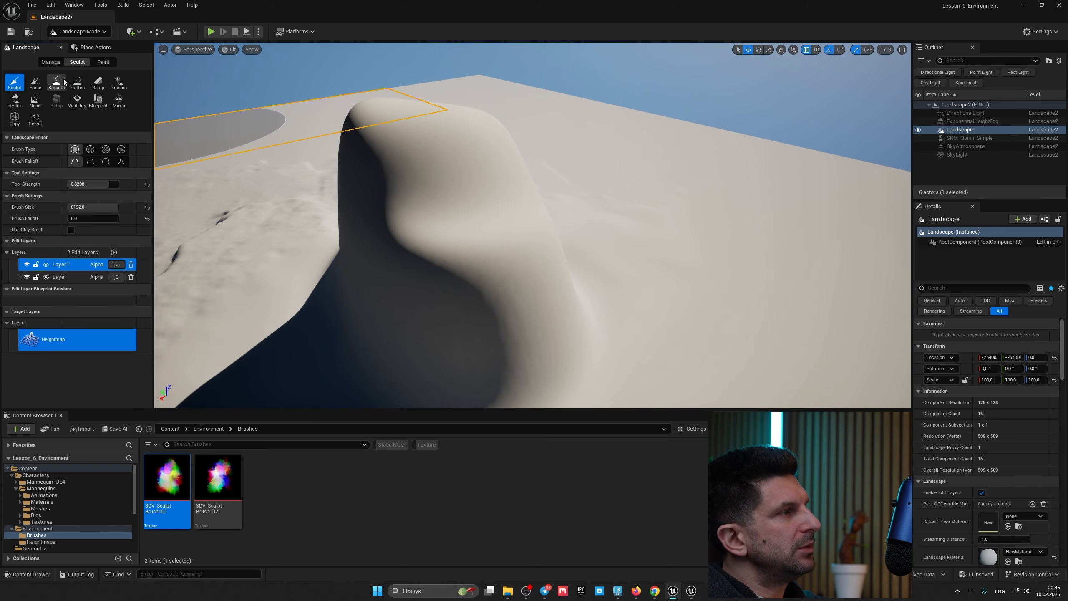
left_click(90, 149)
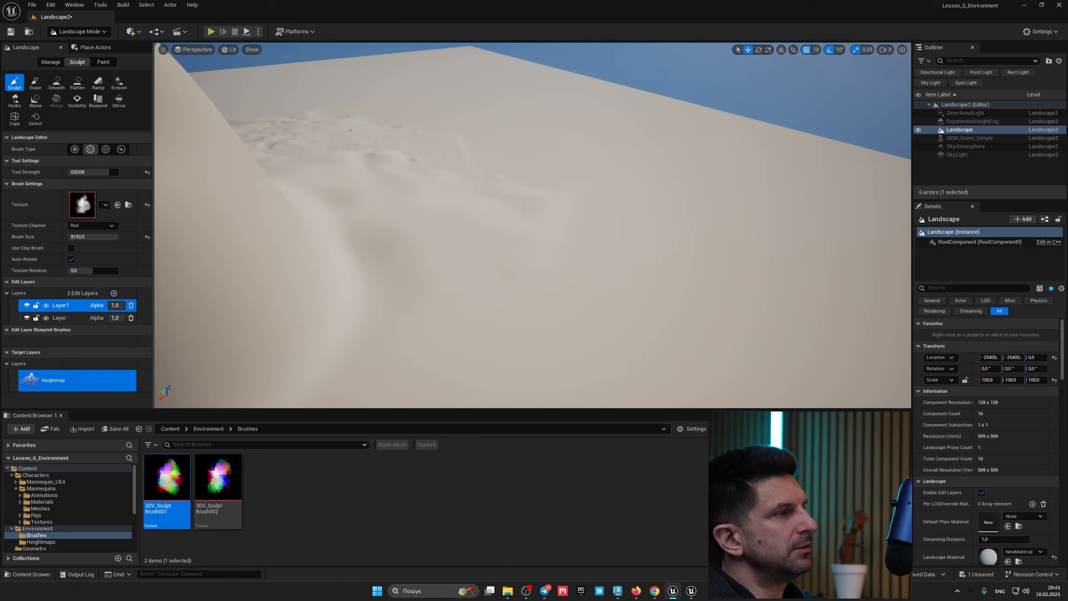
right_click_drag(337, 253, 309, 232)
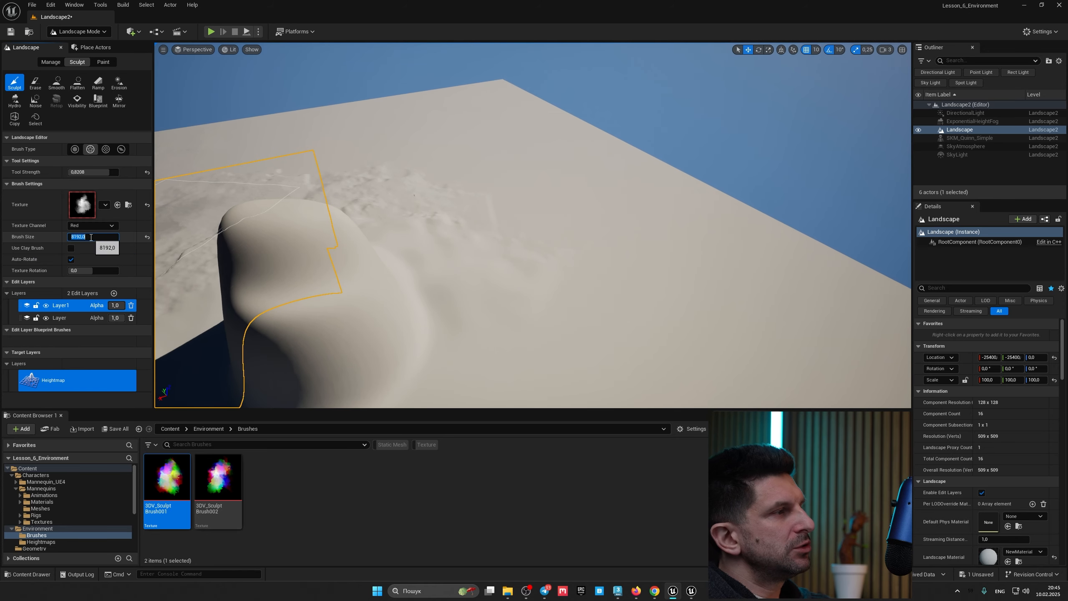
left_click(91, 238)
type("50000")
key("Return")
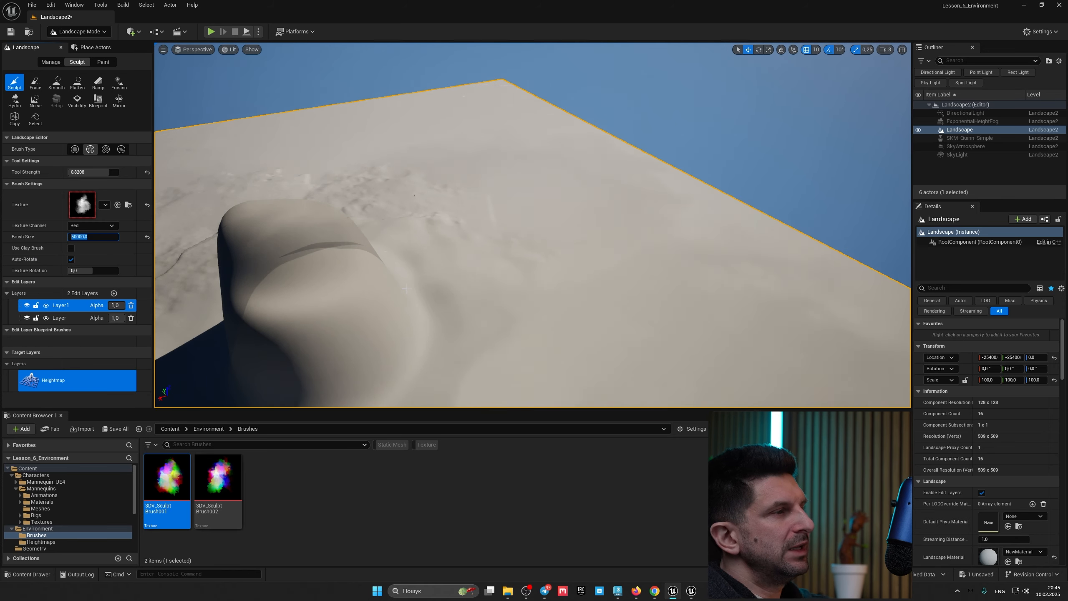
left_click_drag(429, 253, 414, 250)
mouse_move(414, 250)
right_mouse_down()
mouse_move(366, 261)
mouse_move(341, 252)
right_mouse_up()
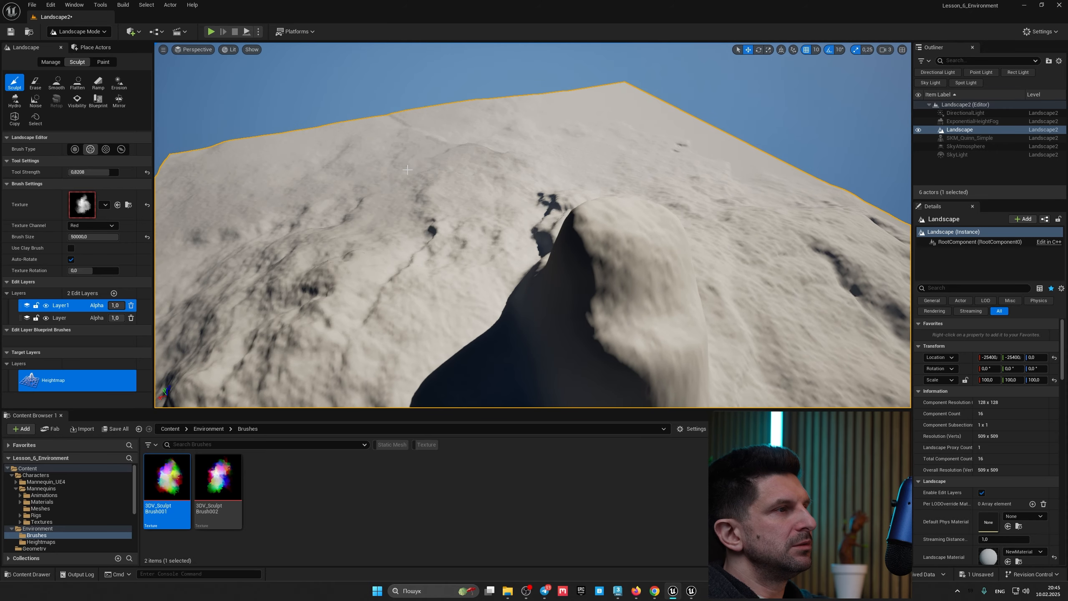
- Try another large texture stroke on the ground beyond the peak and undo the last sculpt strokes
left_click(418, 182)
key("ctrl+z")
key("ctrl+z")
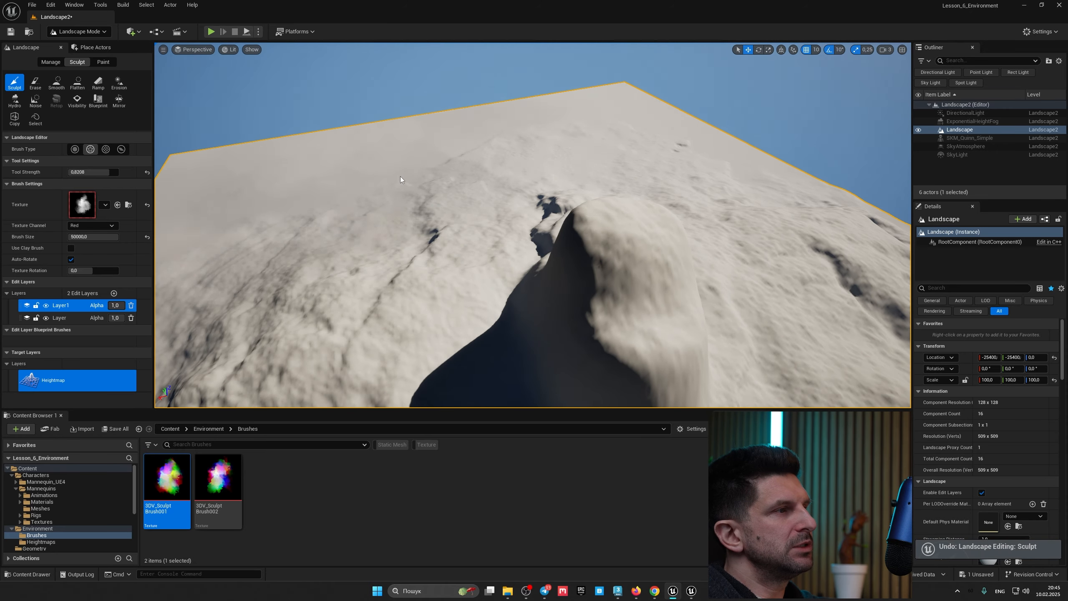
- Flatten a wide plateau on the ridge beside the mountain using the Flatten tool with a brush size of about 1409
mouse_move(436, 178)
right_mouse_down()
mouse_move(509, 185)
mouse_move(492, 186)
right_mouse_up()
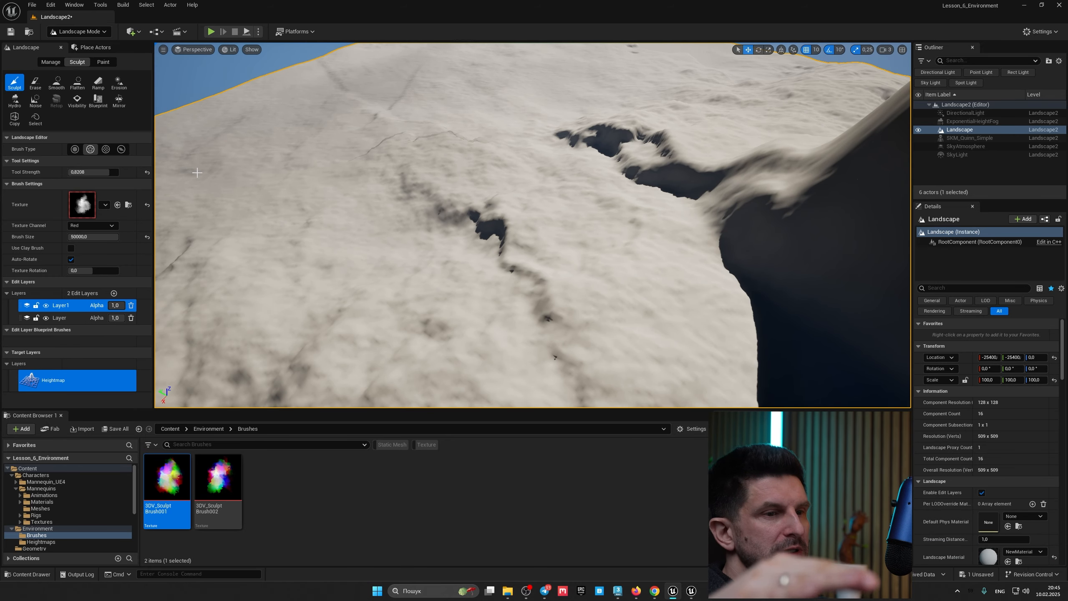
left_click(77, 86)
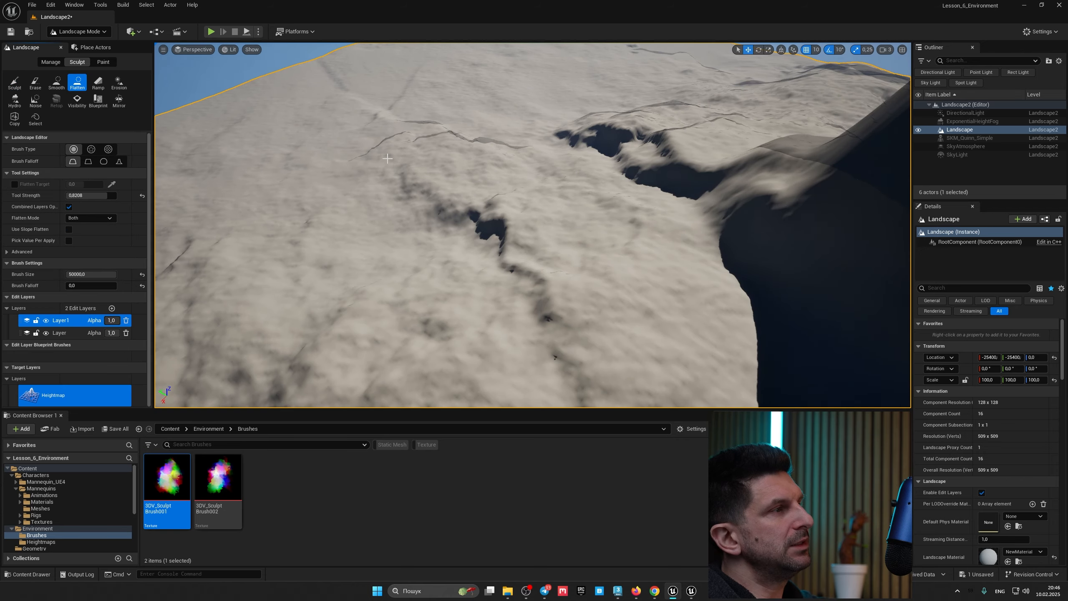
right_click_drag(378, 159, 404, 159)
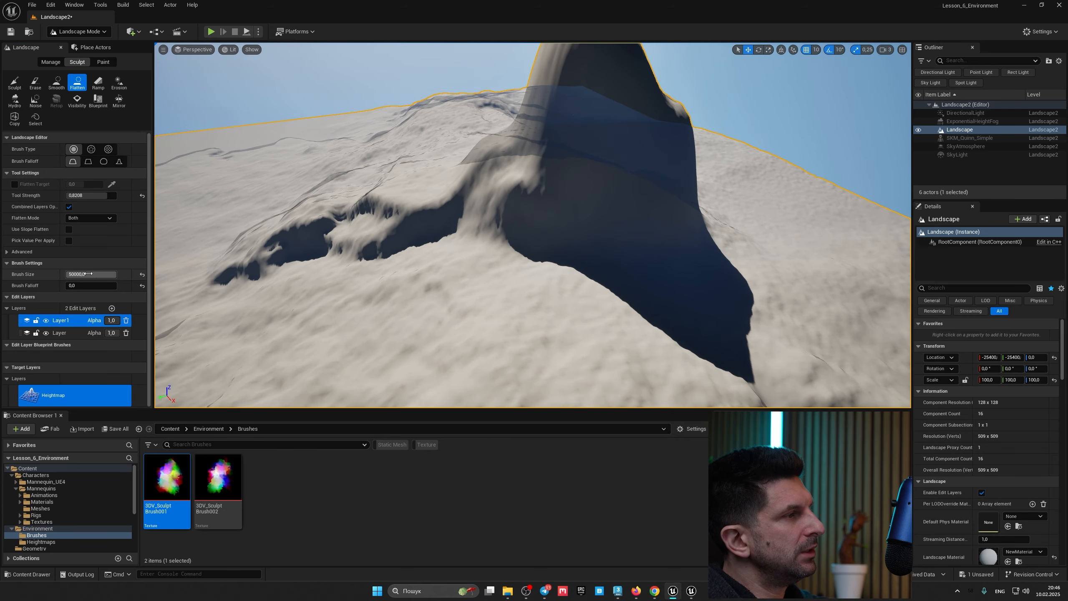
left_click_drag(88, 274, 69, 274)
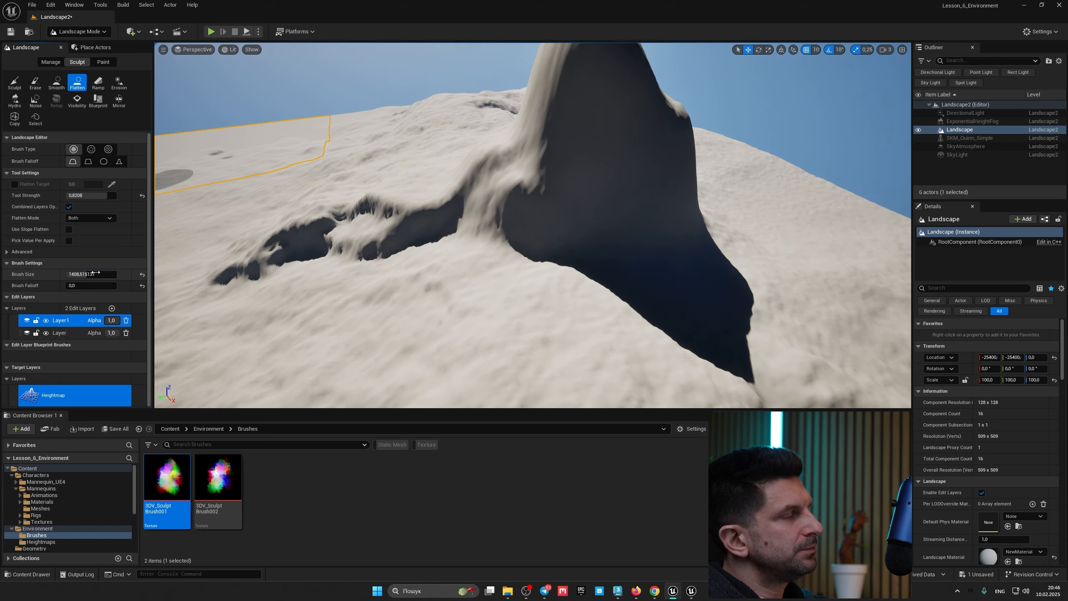
mouse_move(492, 247)
right_mouse_down()
mouse_move(471, 236)
mouse_move(425, 263)
right_mouse_up()
scroll(572, 236, "up", 2)
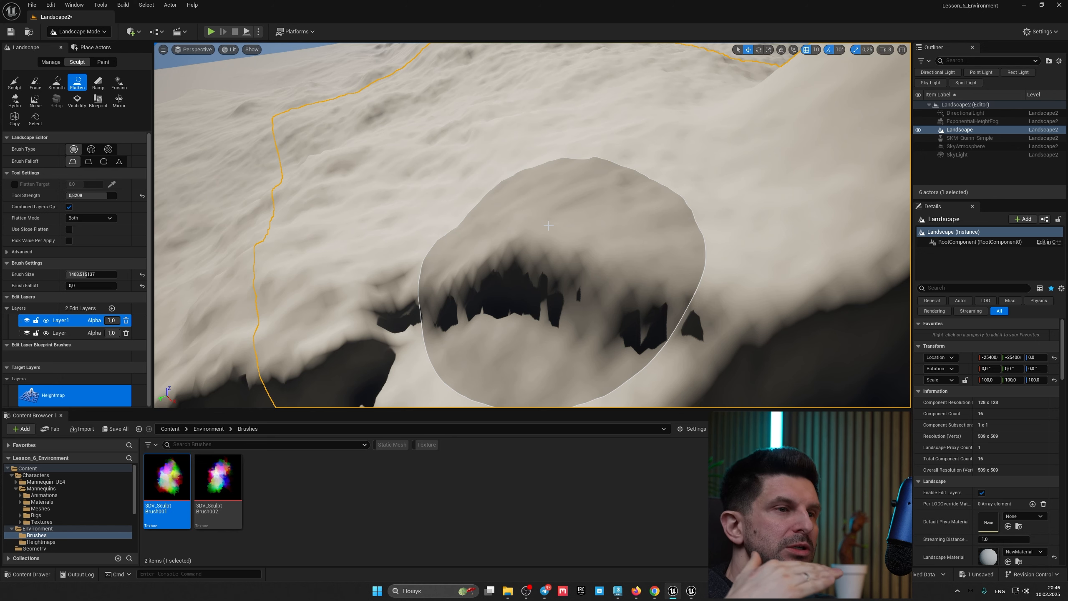
scroll(548, 226, "down", 5)
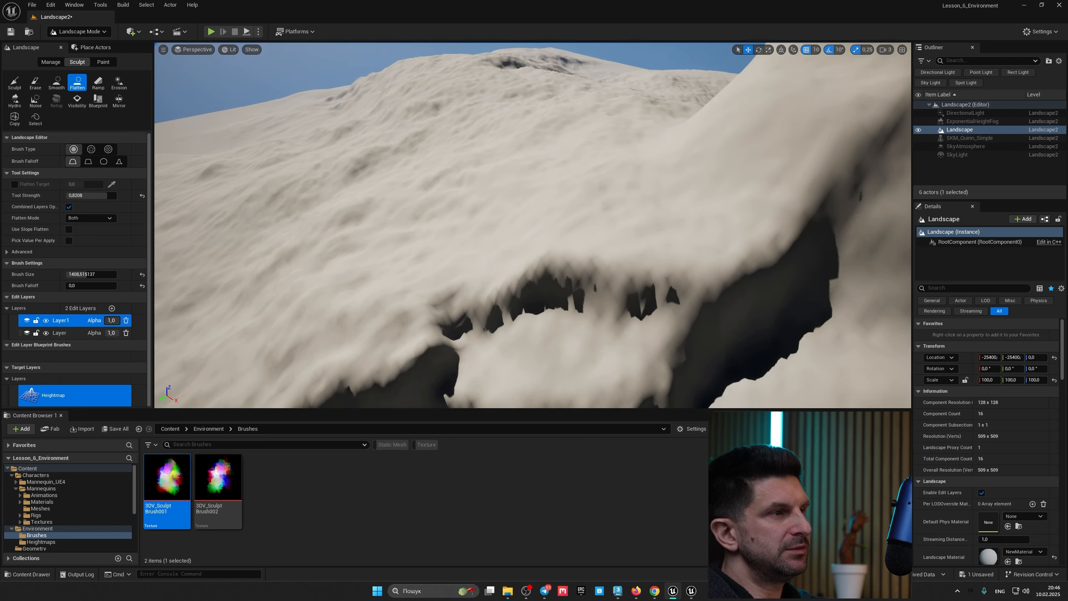
mouse_move(570, 237)
left_mouse_down()
mouse_move(602, 200)
mouse_move(463, 204)
mouse_move(513, 142)
mouse_move(631, 162)
mouse_move(710, 259)
mouse_move(631, 134)
left_mouse_up()
mouse_move(492, 137)
left_mouse_down()
mouse_move(441, 202)
mouse_move(544, 274)
mouse_move(644, 303)
mouse_move(689, 188)
mouse_move(547, 161)
mouse_move(634, 223)
mouse_move(539, 267)
mouse_move(519, 147)
left_mouse_up()
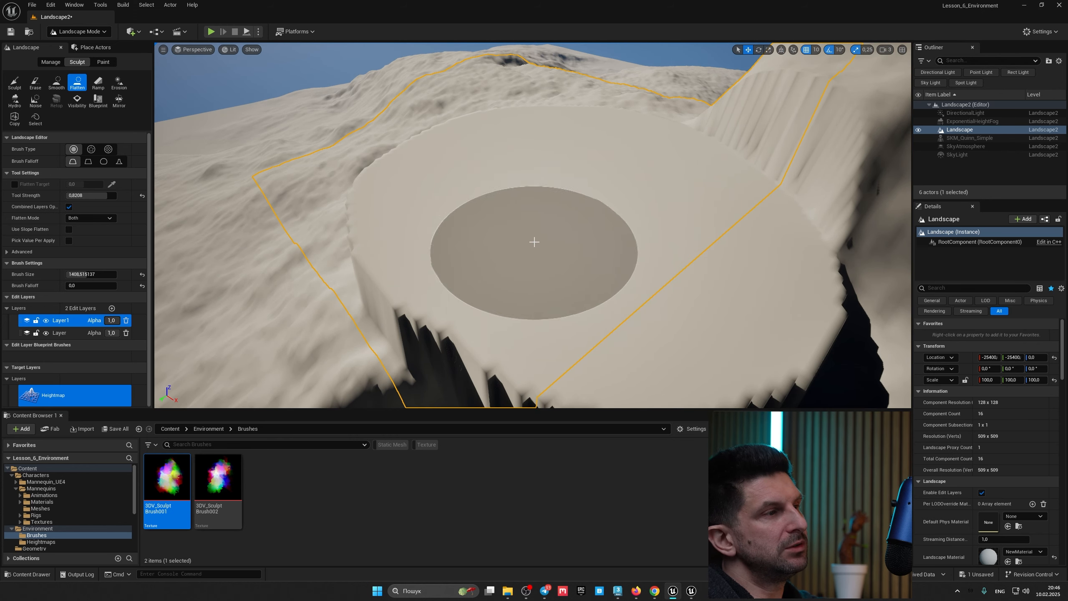
- Flatten a second, lower plateau next to the first one at the mountain's base
right_click_drag(534, 243, 541, 303)
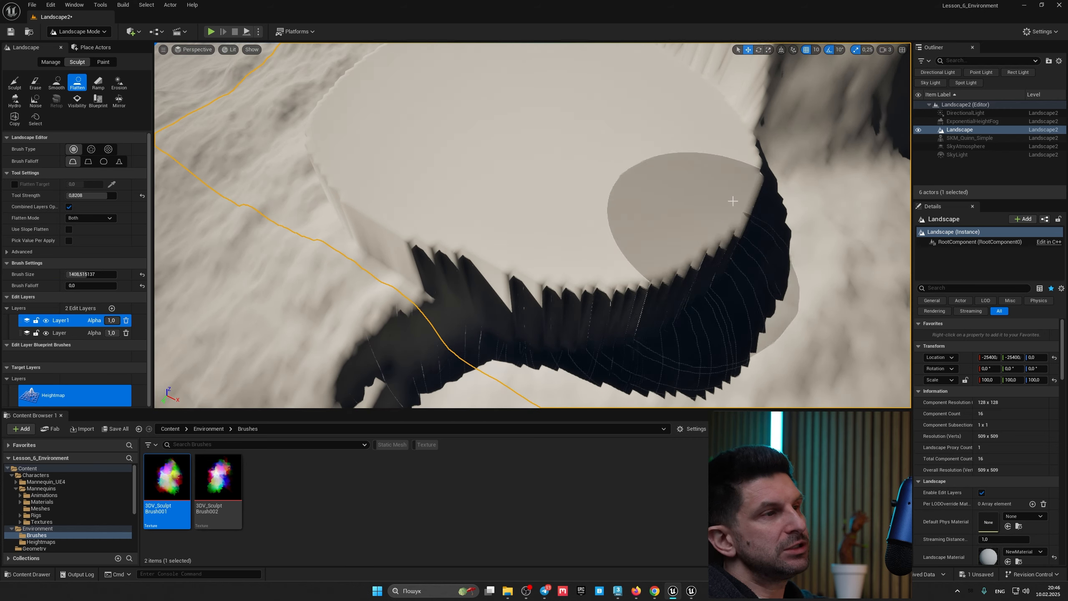
mouse_move(668, 198)
right_mouse_down()
mouse_move(673, 139)
mouse_move(623, 131)
mouse_move(757, 162)
mouse_move(770, 194)
mouse_move(779, 168)
mouse_move(808, 164)
mouse_move(856, 189)
mouse_move(879, 179)
mouse_move(608, 251)
right_mouse_up()
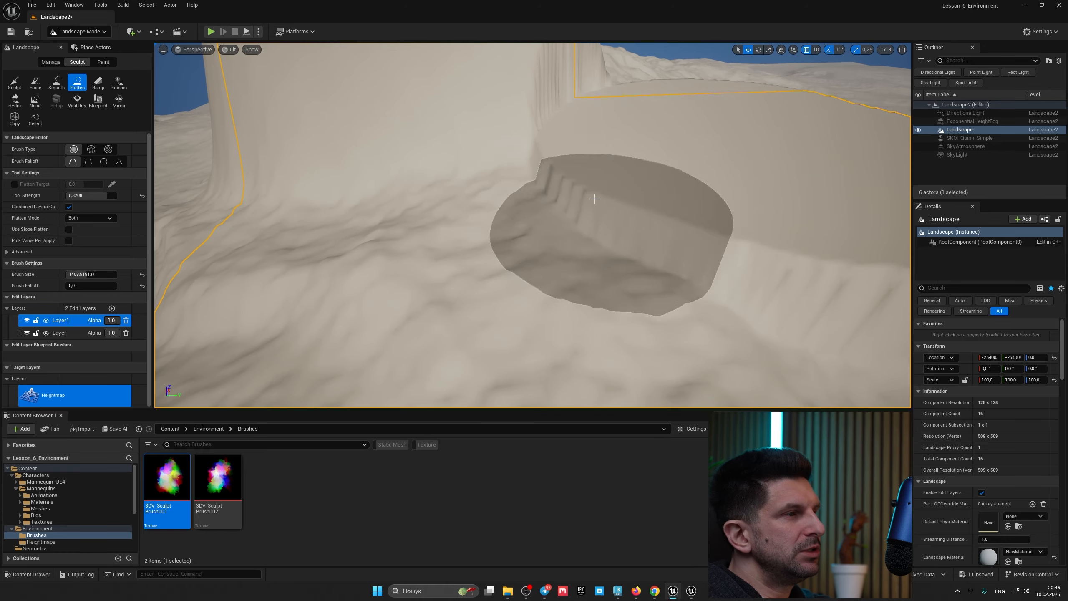
mouse_move(502, 223)
left_mouse_down()
mouse_move(424, 277)
mouse_move(625, 317)
mouse_move(334, 188)
mouse_move(487, 200)
mouse_move(319, 282)
mouse_move(543, 330)
left_mouse_up()
key("s")
- Blend the step between the two plateaus and soften their front edges with the Smooth tool
mouse_move(561, 293)
right_mouse_down()
mouse_move(566, 337)
mouse_move(561, 295)
right_mouse_up()
left_click(64, 87)
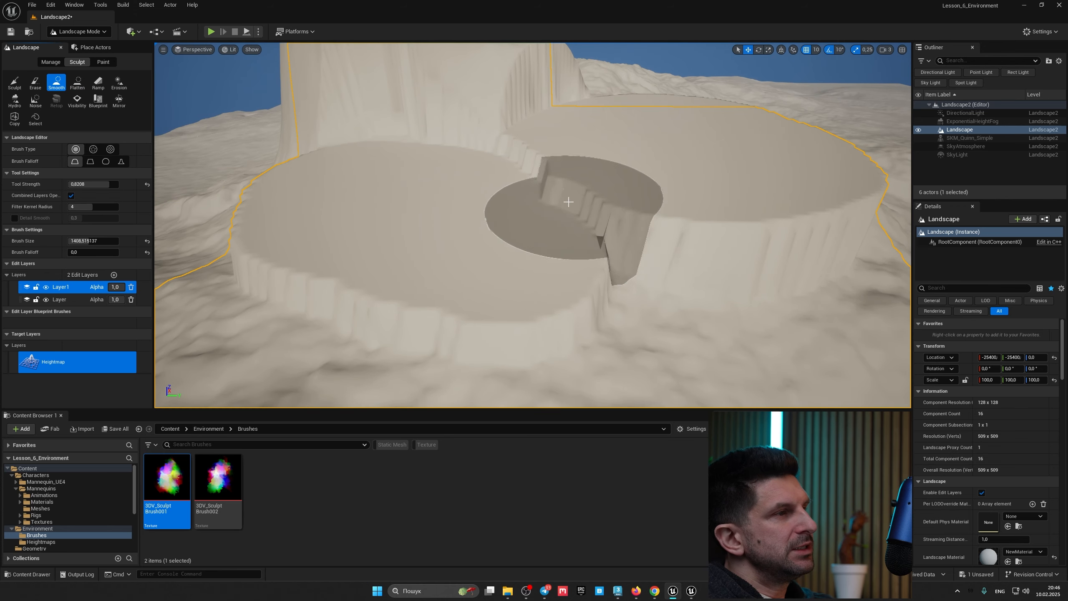
mouse_move(569, 203)
left_mouse_down()
mouse_move(496, 149)
mouse_move(662, 291)
mouse_move(827, 279)
mouse_move(593, 325)
mouse_move(377, 348)
mouse_move(278, 332)
mouse_move(160, 189)
left_mouse_up()
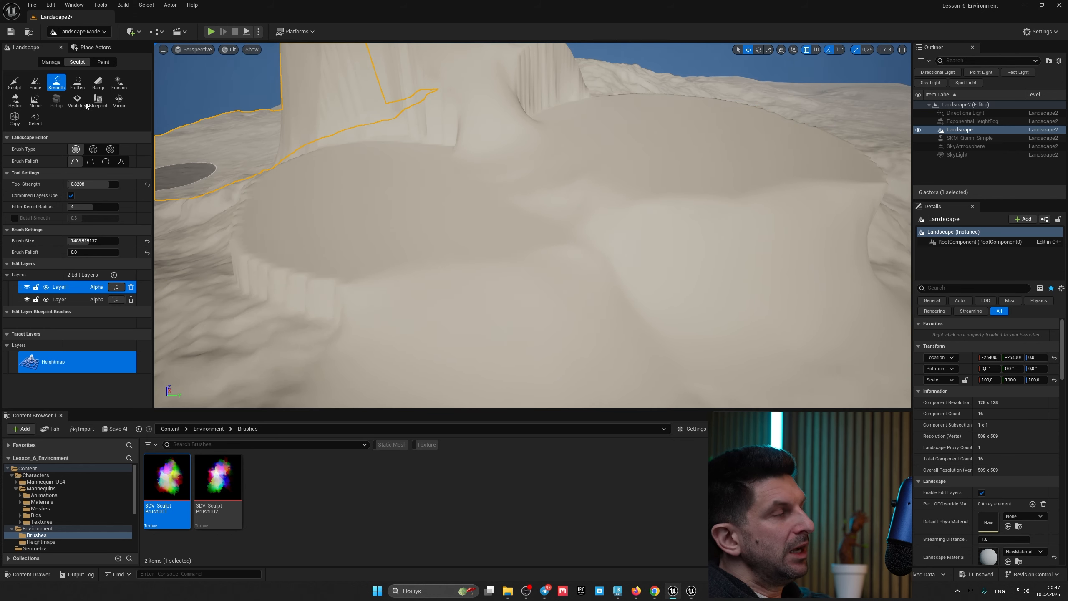
- Switch to the Erosion tool, set the brush size to about 2498 and erode the front slopes of the plateaus
left_click(78, 88)
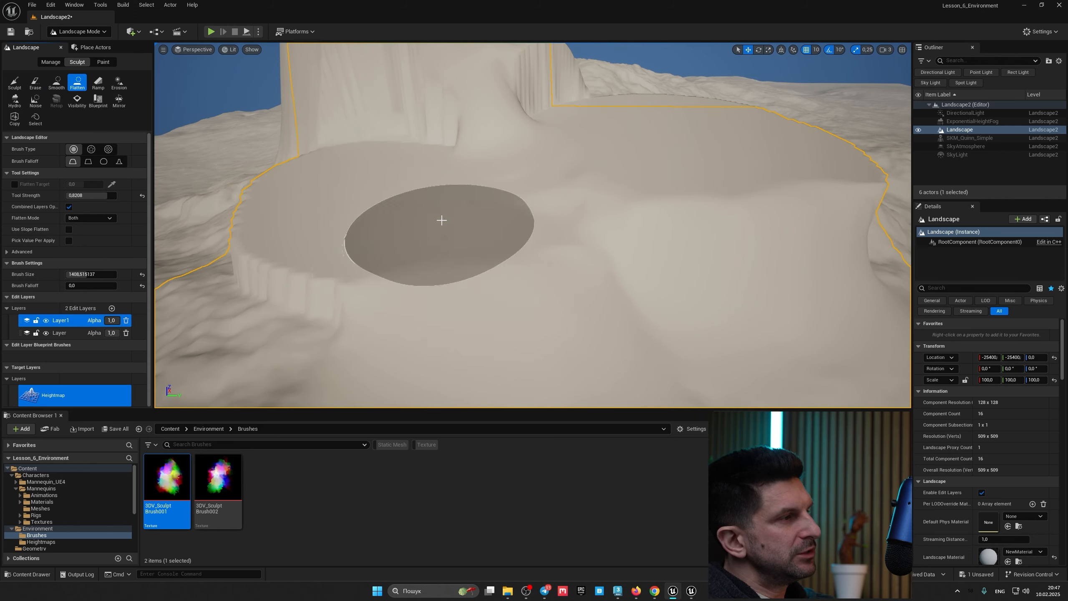
left_click(119, 85)
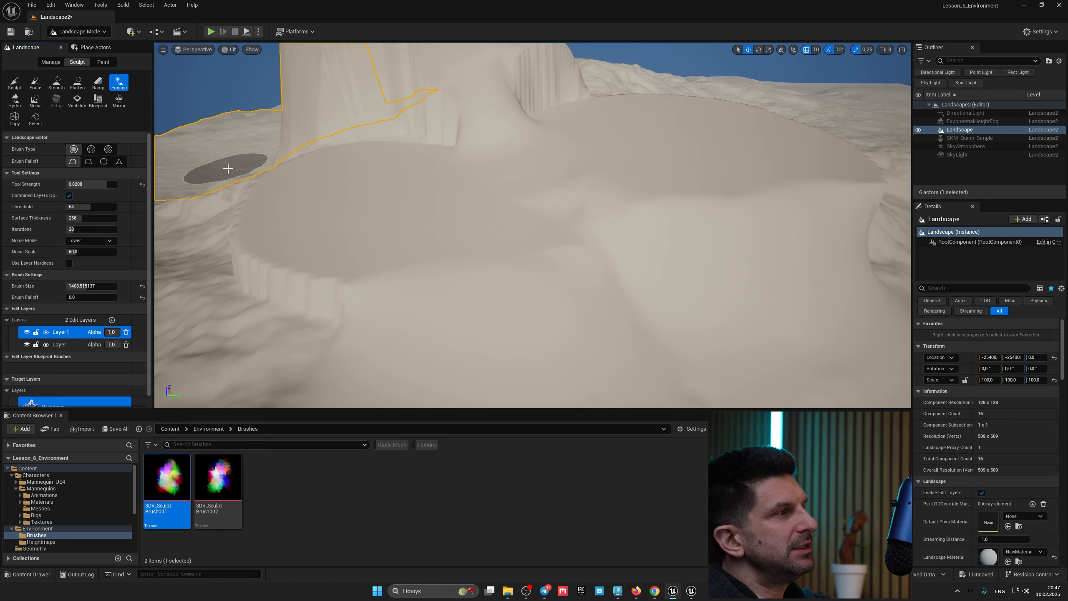
mouse_move(463, 261)
right_mouse_down()
mouse_move(476, 295)
mouse_move(467, 265)
right_mouse_up()
key("s")
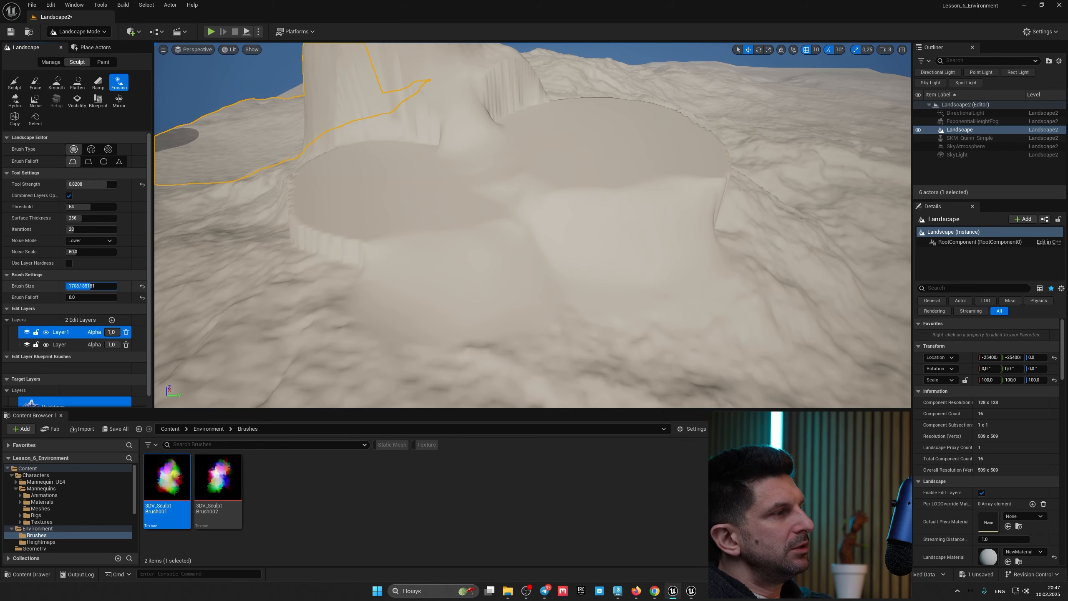
left_click_drag(97, 287, 99, 286)
left_click_drag(422, 272, 686, 258)
- Erode the side slopes and rims of the plateaus with further Erosion strokes
key("w")
mouse_move(810, 232)
right_mouse_down()
mouse_move(837, 194)
mouse_move(862, 192)
right_mouse_up()
key("e")
right_click_drag(802, 272, 738, 304)
key("s")
mouse_move(549, 237)
left_mouse_down()
mouse_move(646, 175)
mouse_move(594, 222)
mouse_move(425, 281)
mouse_move(503, 288)
left_mouse_up()
right_click_drag(553, 272, 496, 270)
mouse_move(553, 271)
left_mouse_down()
mouse_move(408, 196)
mouse_move(387, 149)
mouse_move(388, 286)
mouse_move(656, 295)
left_mouse_up()
- Extend the erosion from the plateau slopes up toward the mountain and along the lower plateau's outer edge
right_click_drag(664, 295, 745, 313)
mouse_move(673, 297)
left_mouse_down()
mouse_move(517, 301)
mouse_move(653, 90)
left_mouse_up()
mouse_move(653, 89)
right_mouse_down()
mouse_move(597, 135)
mouse_move(564, 93)
right_mouse_up()
mouse_move(489, 232)
right_mouse_down()
mouse_move(550, 253)
mouse_move(606, 244)
right_mouse_up()
left_click_drag(489, 232, 393, 286)
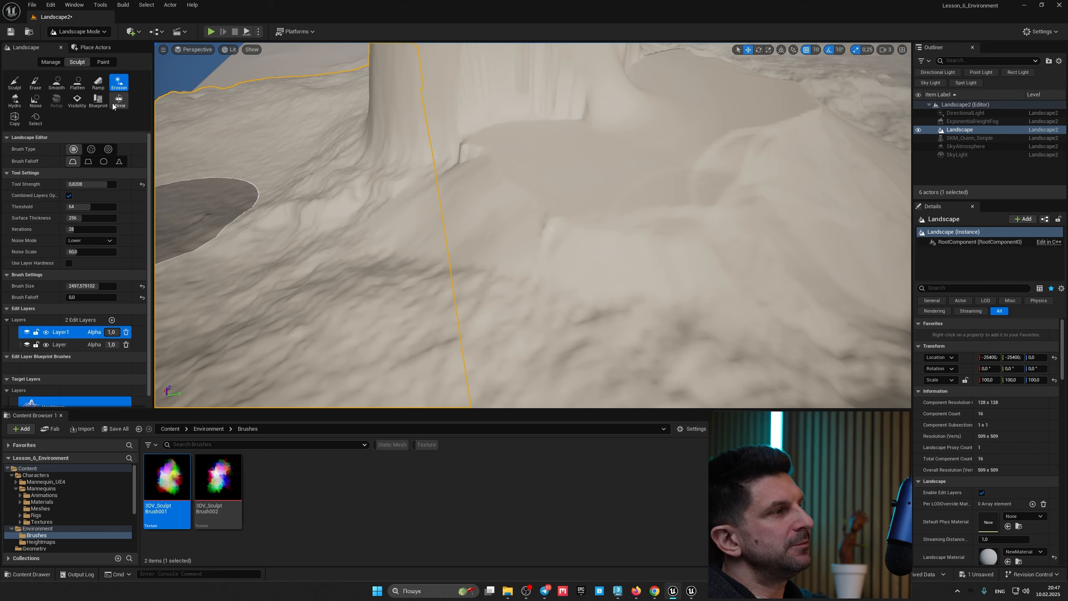
- Place two Ramp points on the open ground away from the mountain, raise one end point high and add the ramp to Layer1
mouse_move(496, 231)
right_mouse_down()
mouse_move(526, 209)
mouse_move(456, 185)
right_mouse_up()
left_click(98, 83)
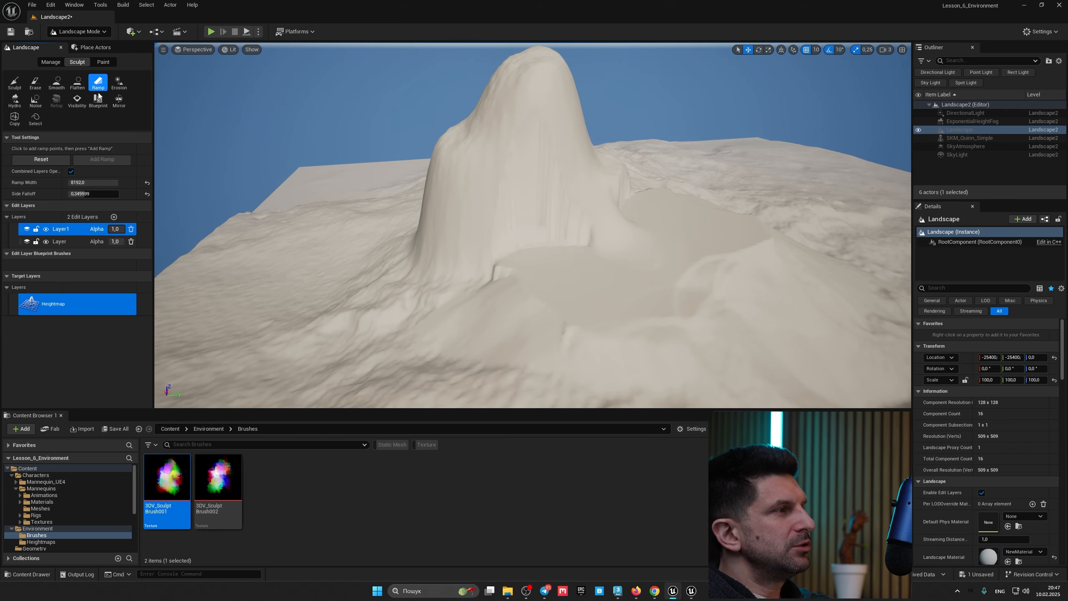
right_click_drag(344, 225, 573, 203)
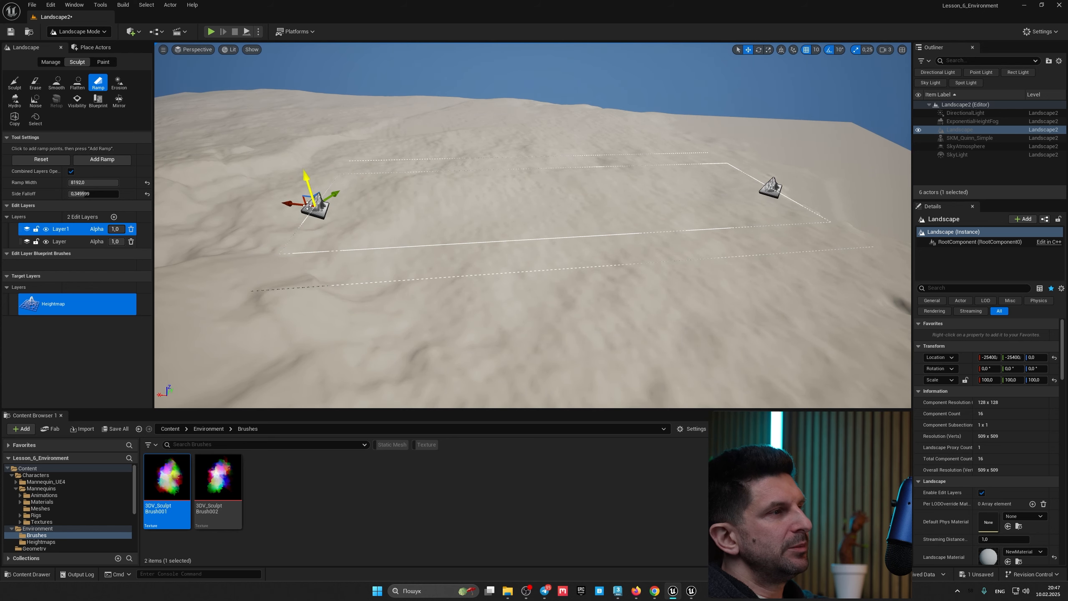
left_click_drag(302, 158, 279, 74)
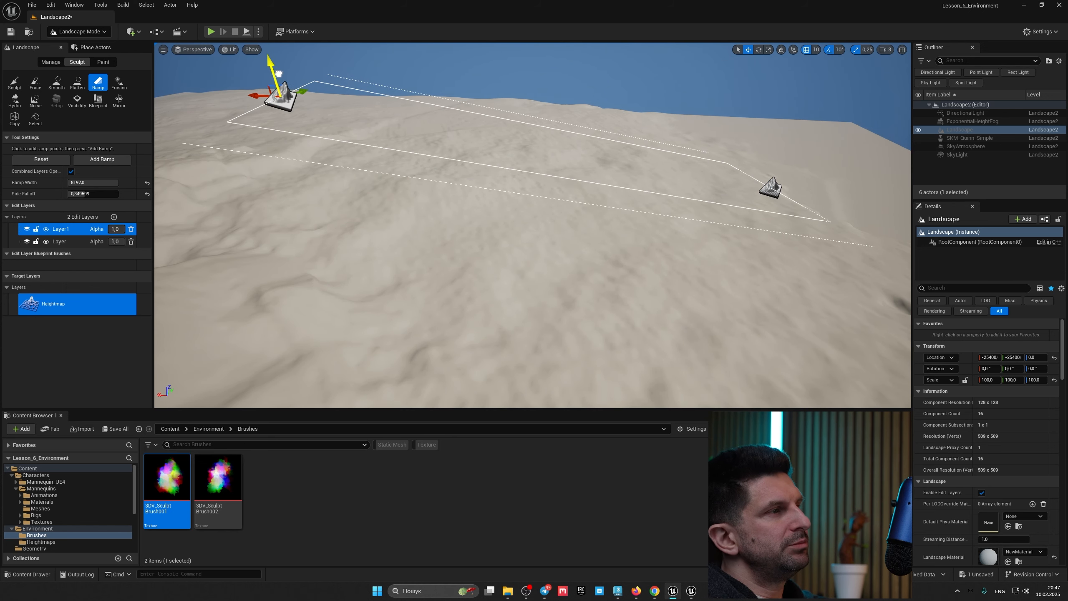
right_click_drag(320, 143, 297, 134)
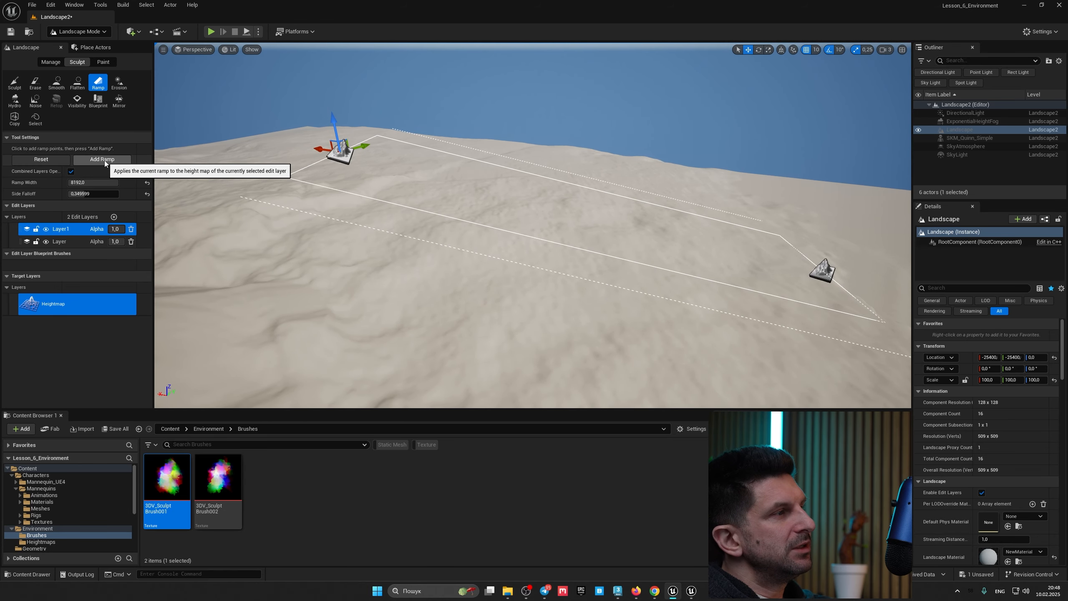
left_click(105, 161)
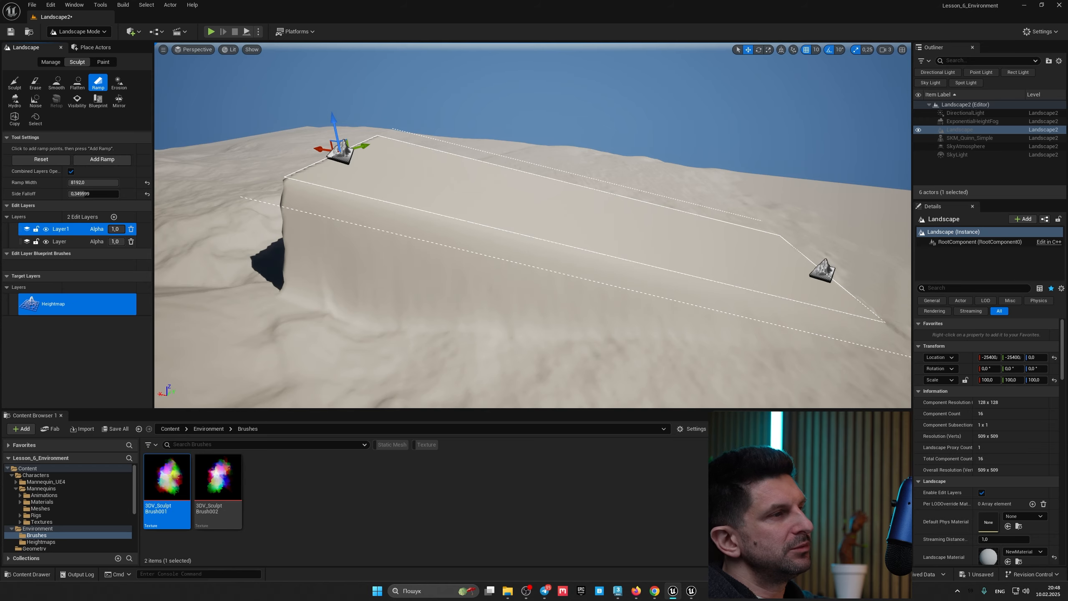
right_click_drag(320, 202, 542, 249)
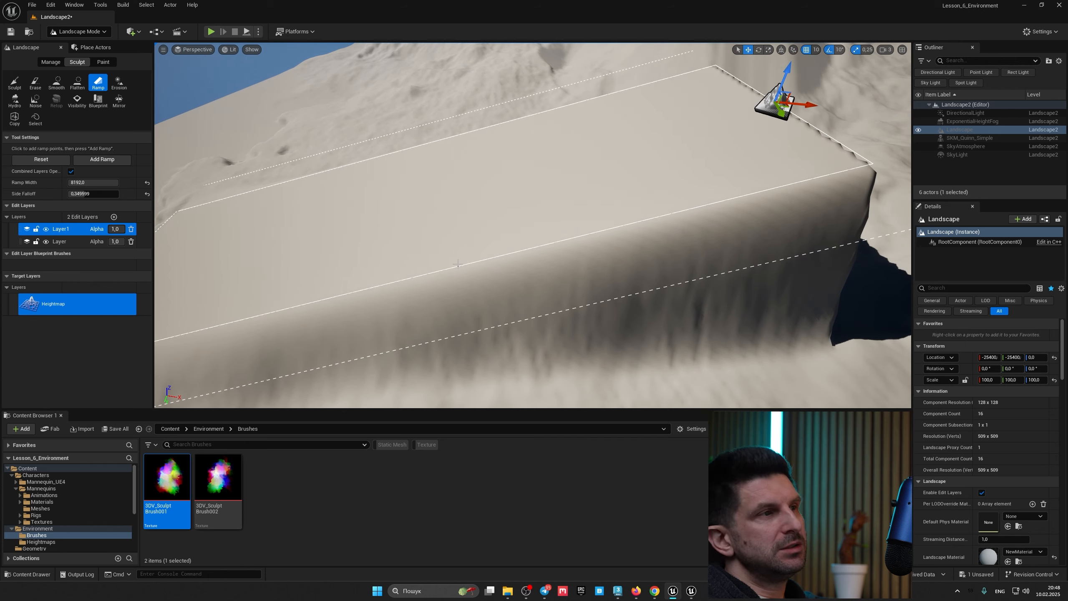
mouse_move(179, 198)
right_mouse_down()
mouse_move(189, 200)
mouse_move(178, 198)
right_mouse_up()
mouse_move(508, 252)
right_mouse_down()
mouse_move(495, 253)
mouse_move(540, 235)
mouse_move(492, 238)
mouse_move(447, 221)
right_mouse_up()
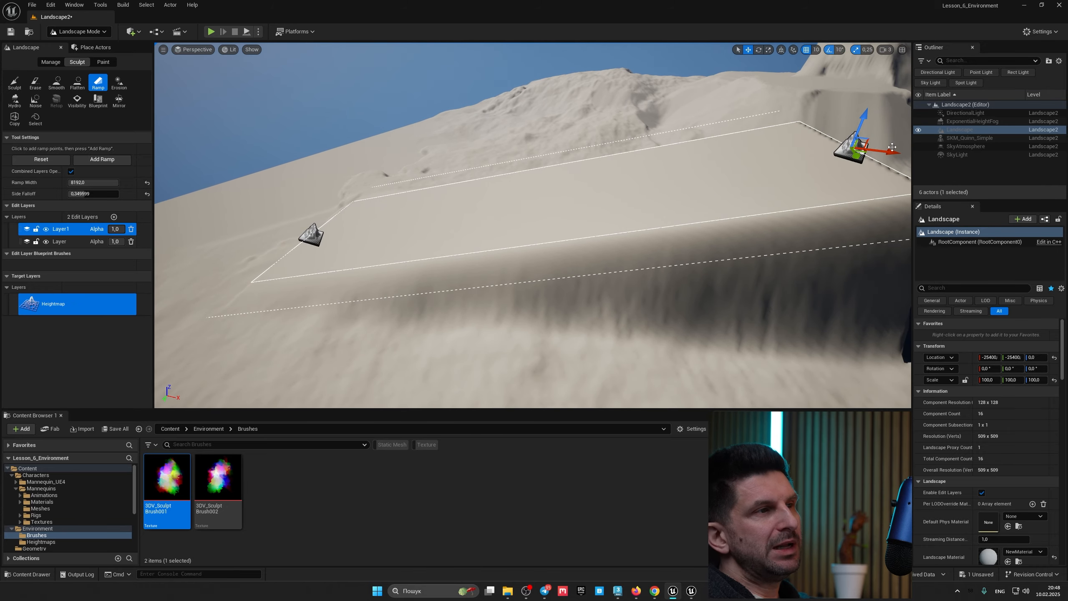
- Set the ramp's side falloff to about 0.83, keep its width at 8192 and add the ramp to Layer1 again
right_click_drag(434, 258, 471, 291)
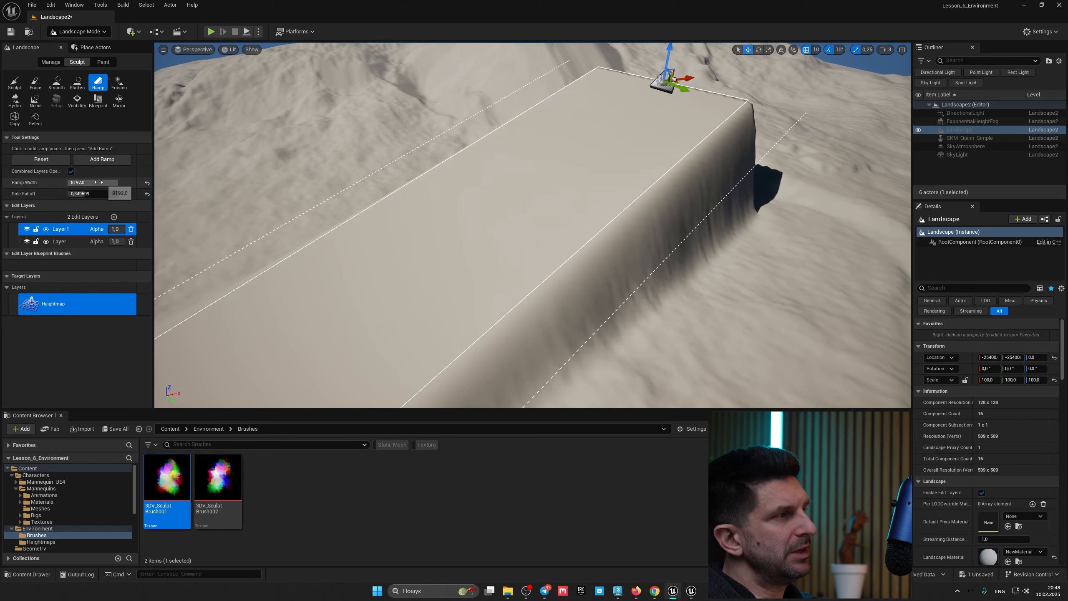
left_click_drag(98, 183, 68, 182)
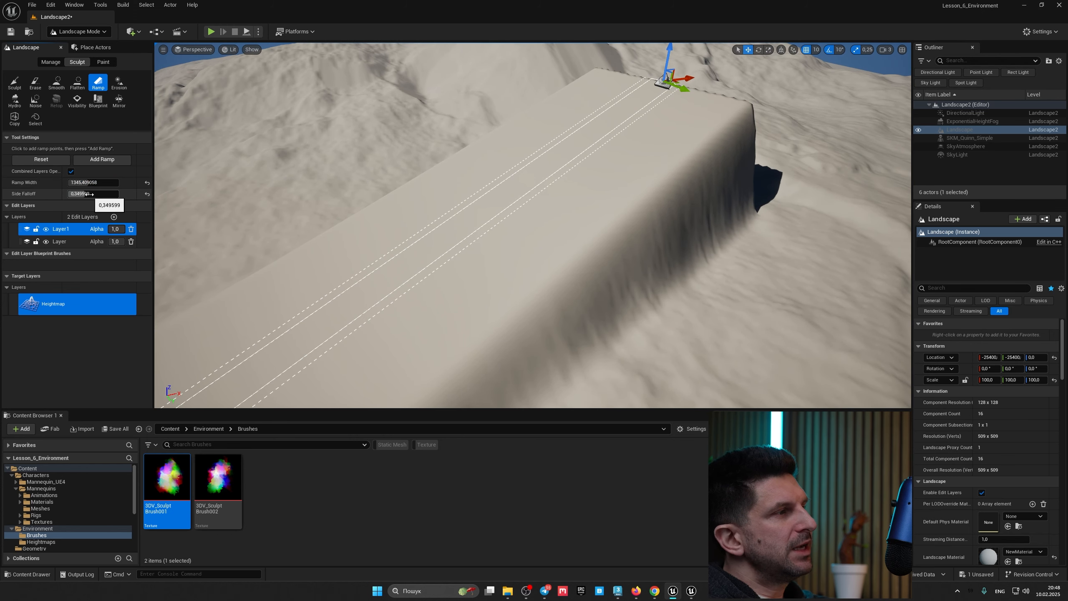
left_click_drag(84, 194, 119, 183)
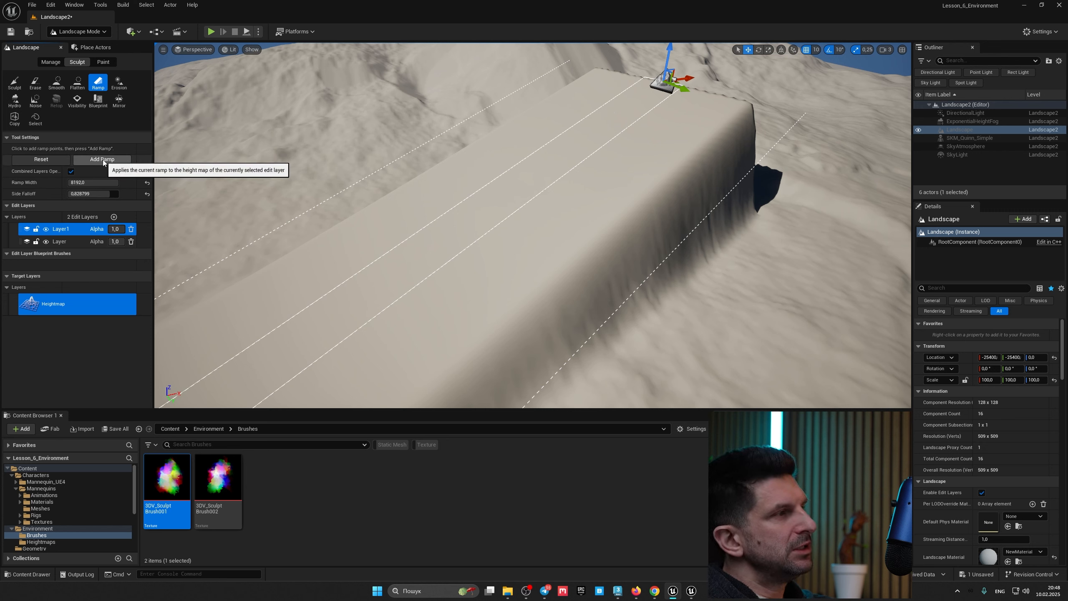
left_click(103, 161)
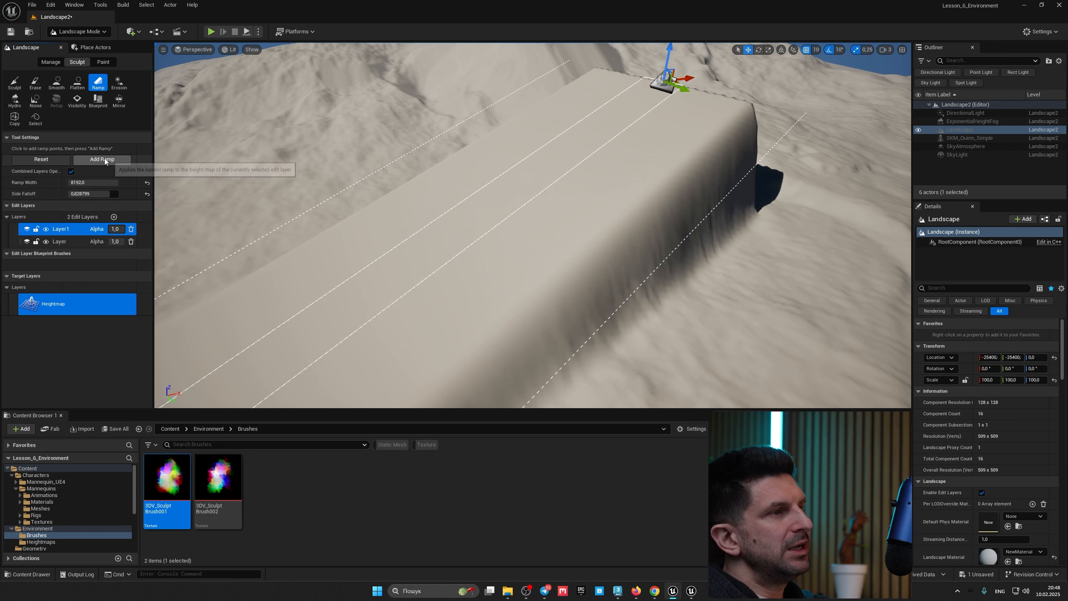
- Clear the ramp points and delete Layer1 from the landscape's edit layers
left_click(47, 159)
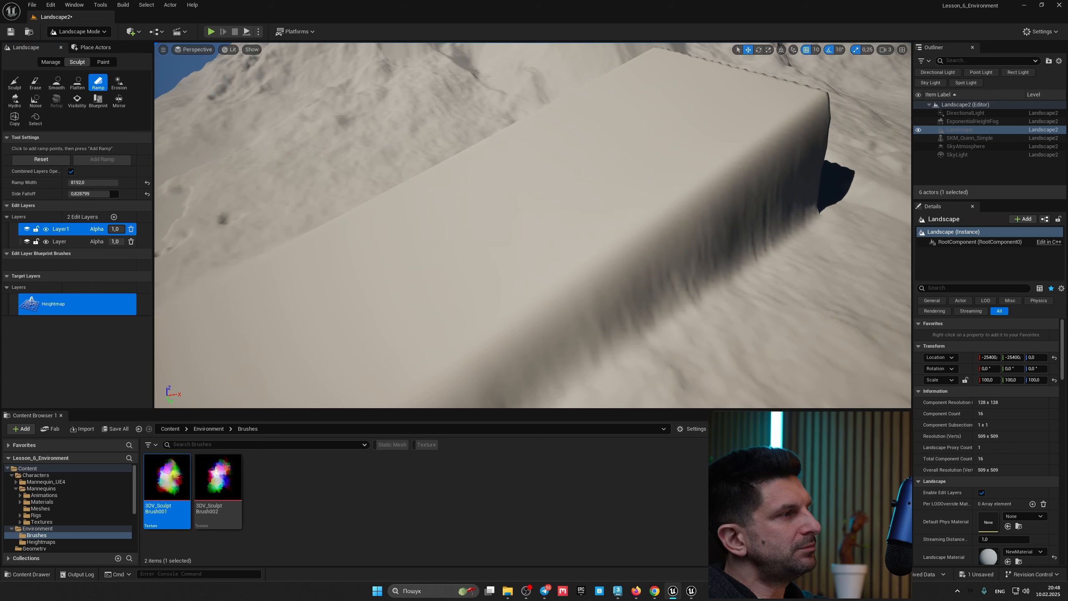
left_click(131, 230)
left_click(549, 309)
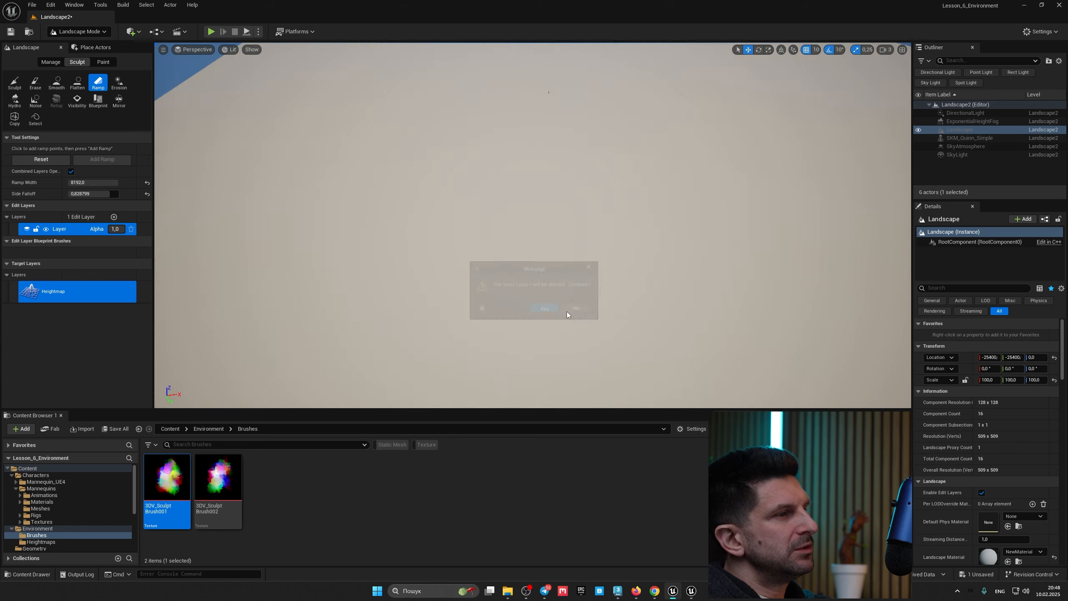
- Try a ramp with one raised end on the flat ground, add it to the remaining Layer and undo it
right_click_drag(301, 263, 457, 258)
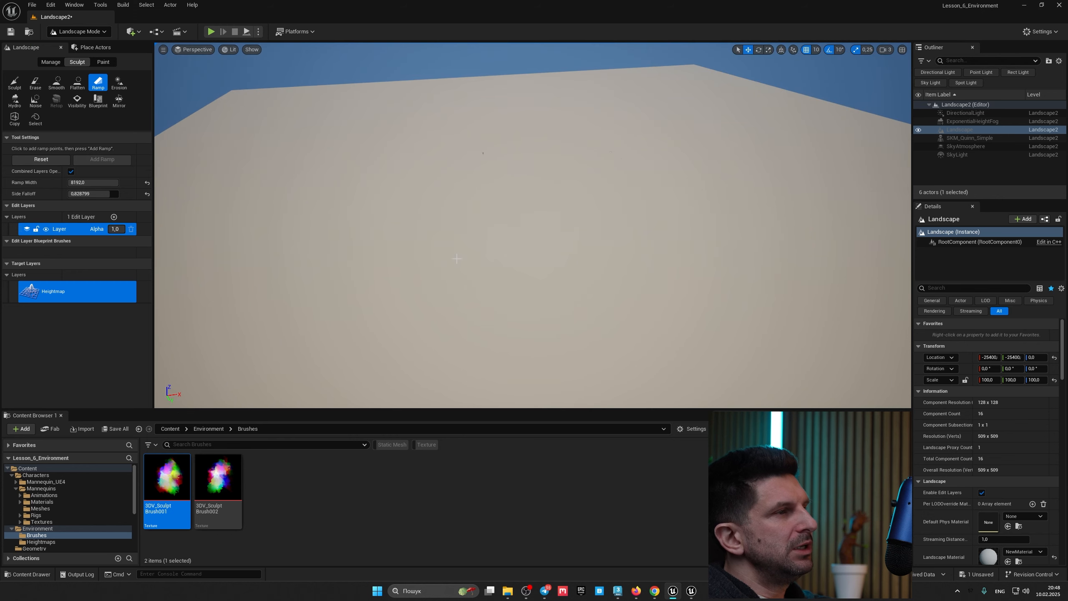
left_click_drag(538, 176, 538, 67)
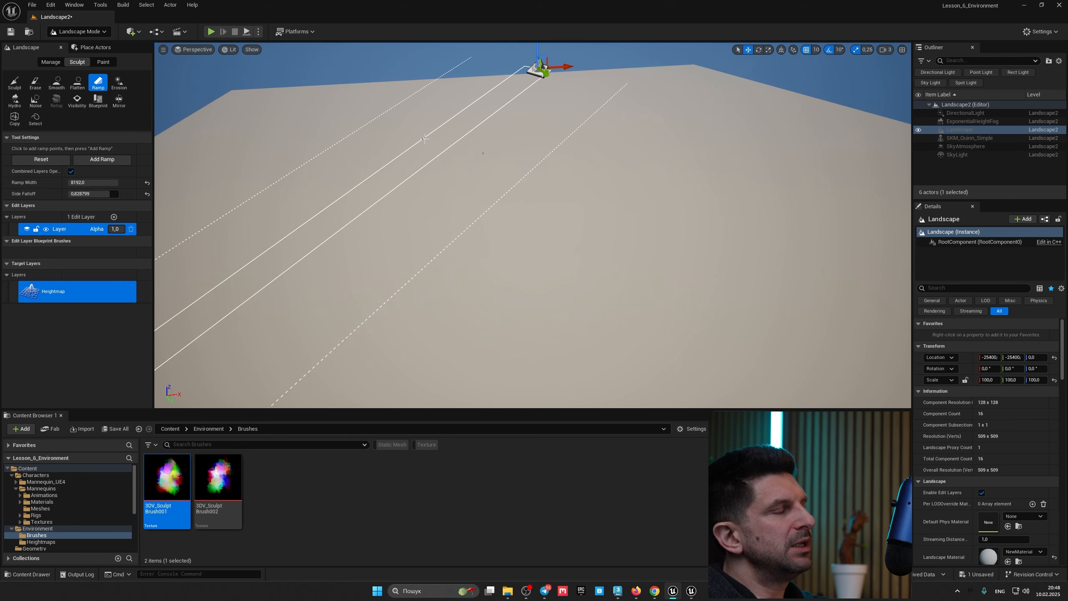
left_click(102, 159)
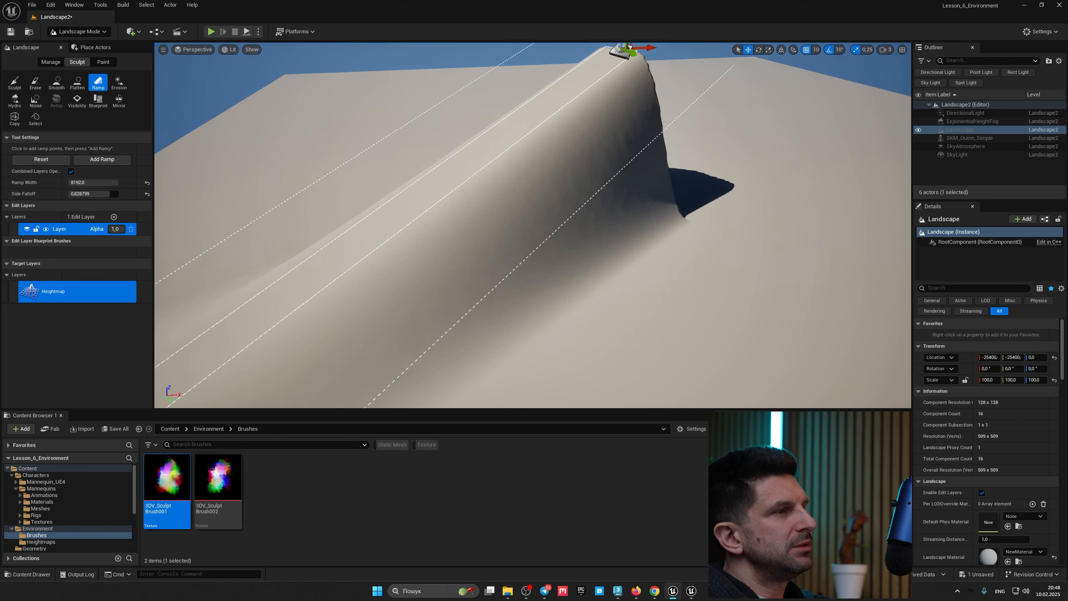
right_click_drag(485, 162, 482, 162)
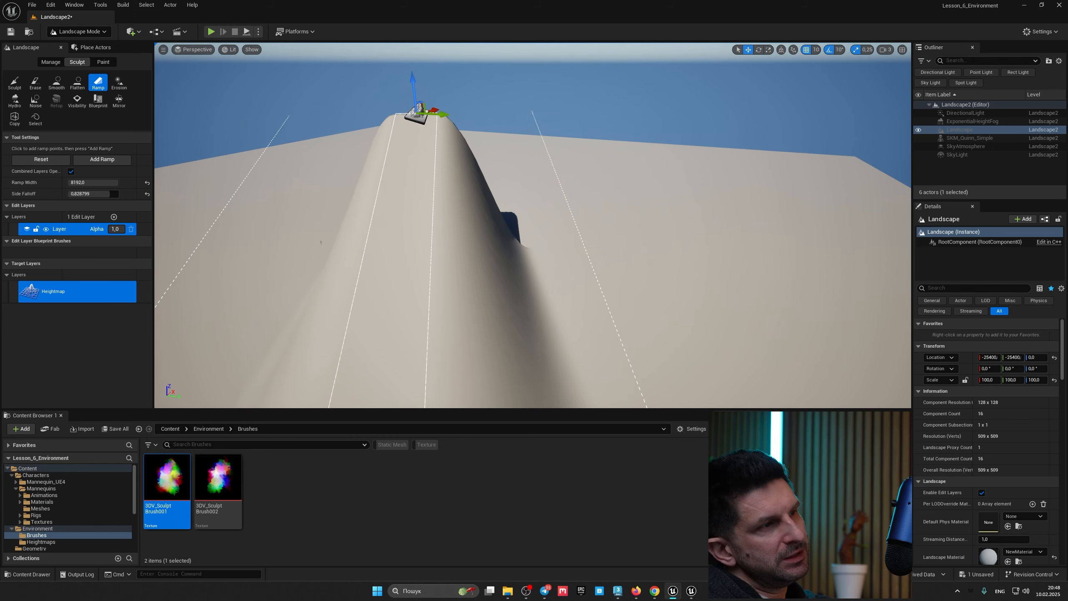
right_click_drag(321, 243, 358, 277)
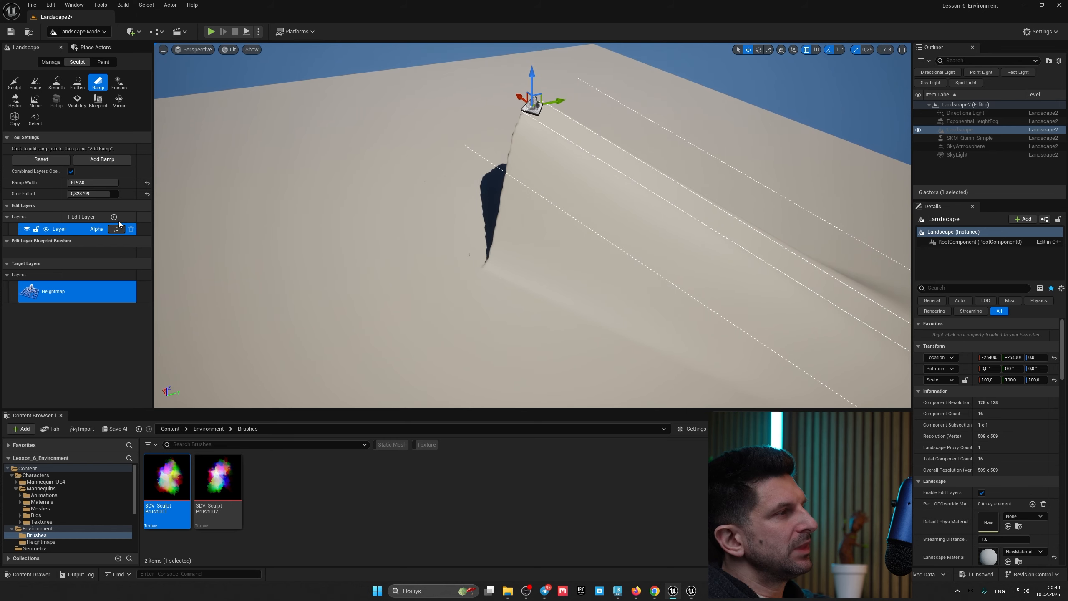
key("ctrl+z")
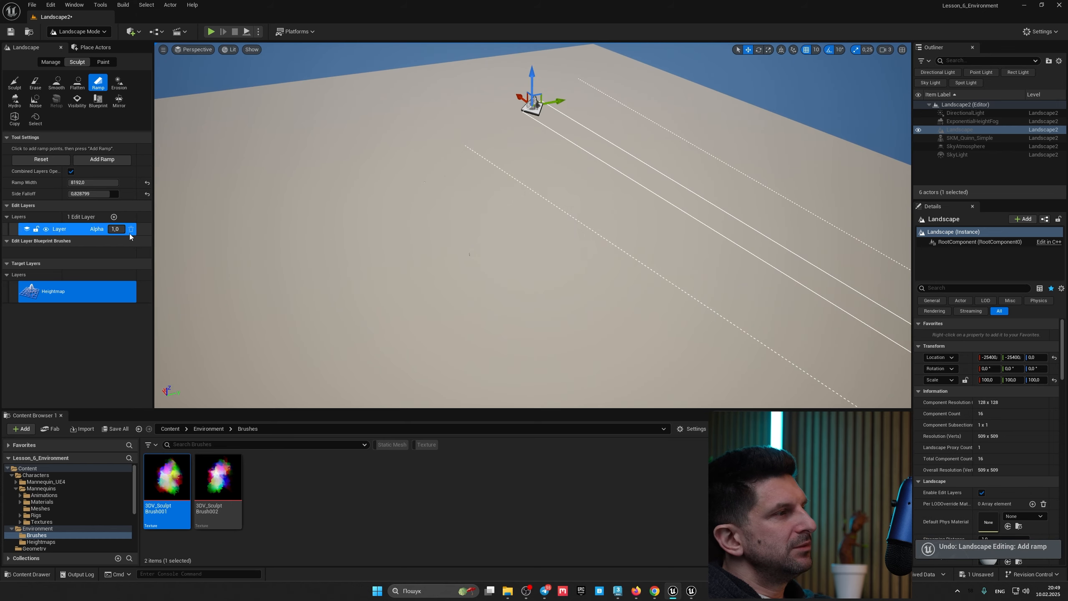
- Delete the current landscape and create a new one with 127×127 quad sections and 17 × 17 components
mouse_move(611, 223)
right_mouse_down()
mouse_move(626, 227)
mouse_move(612, 189)
mouse_move(608, 204)
right_mouse_up()
key("Delete")
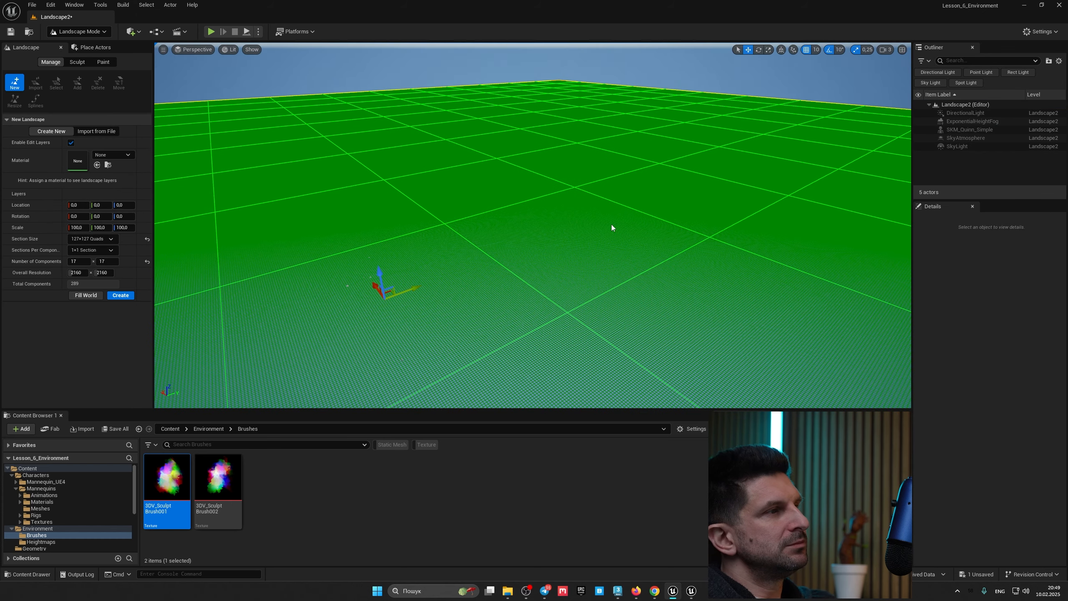
left_click(120, 296)
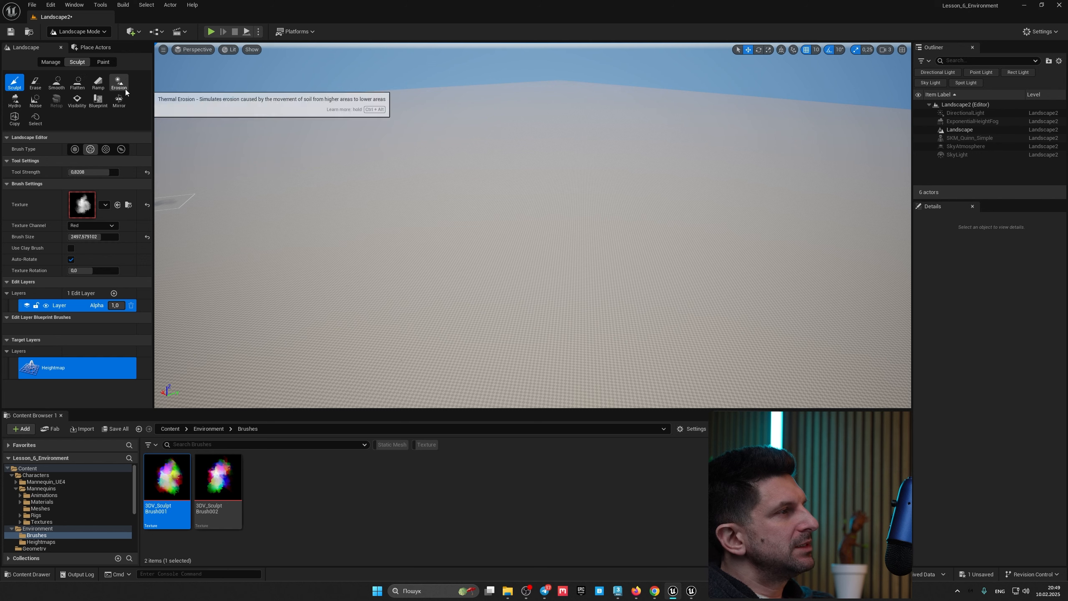
- Sculpt a tall, wide mountain on the flat landscape using the circular brush at size 8192
left_click(15, 101)
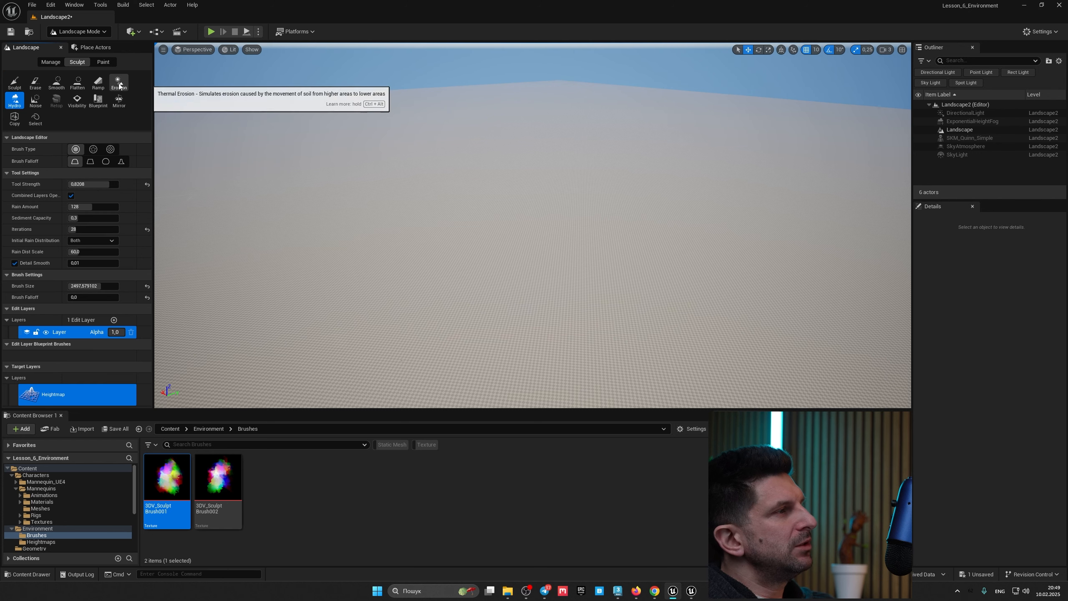
left_click(14, 83)
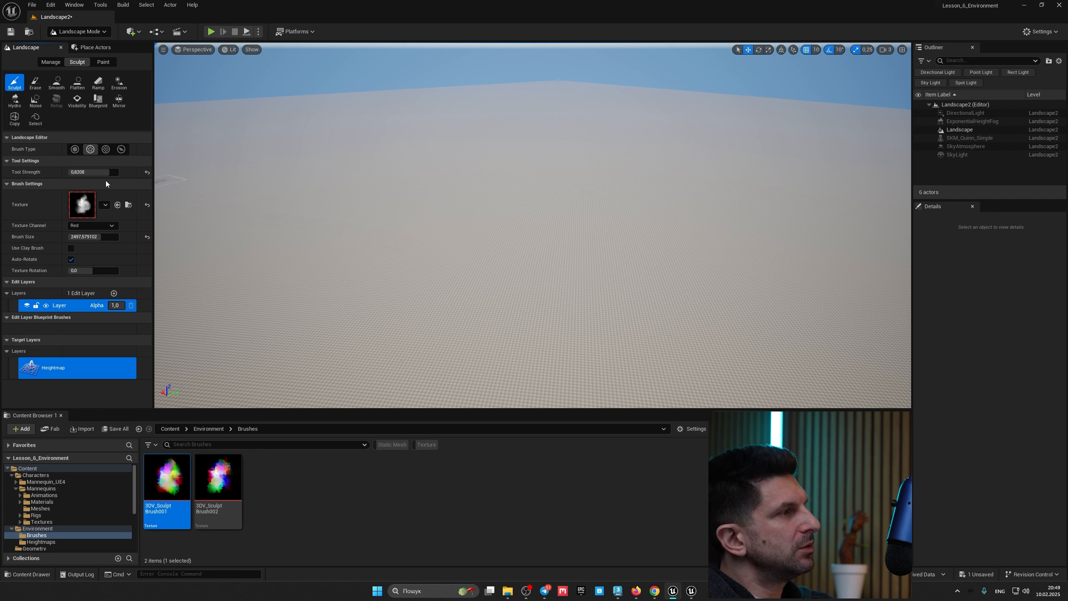
left_click(75, 149)
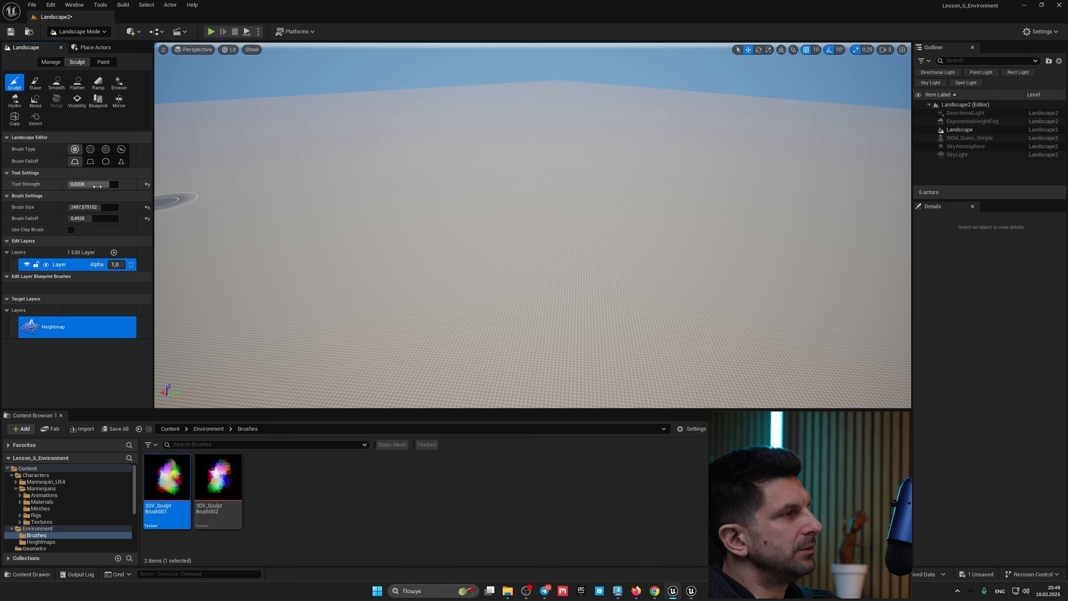
left_click_drag(104, 207, 119, 207)
mouse_move(559, 273)
left_mouse_down()
mouse_move(537, 222)
mouse_move(641, 215)
mouse_move(585, 244)
left_mouse_up()
mouse_move(586, 244)
right_mouse_down()
mouse_move(631, 261)
mouse_move(559, 245)
right_mouse_up()
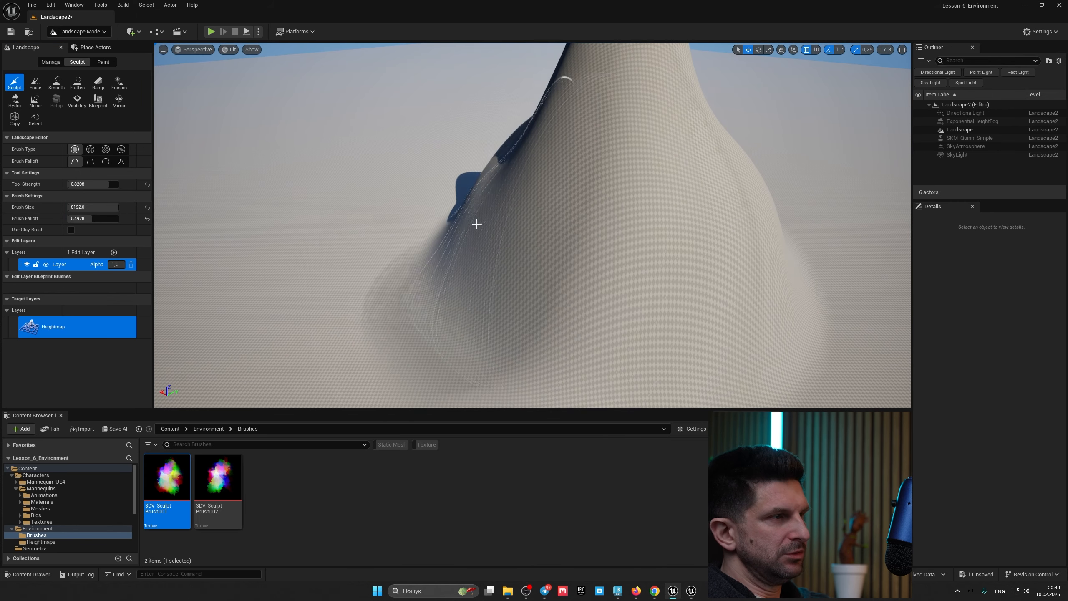
left_click_drag(477, 222, 433, 220)
right_click_drag(433, 220, 303, 202)
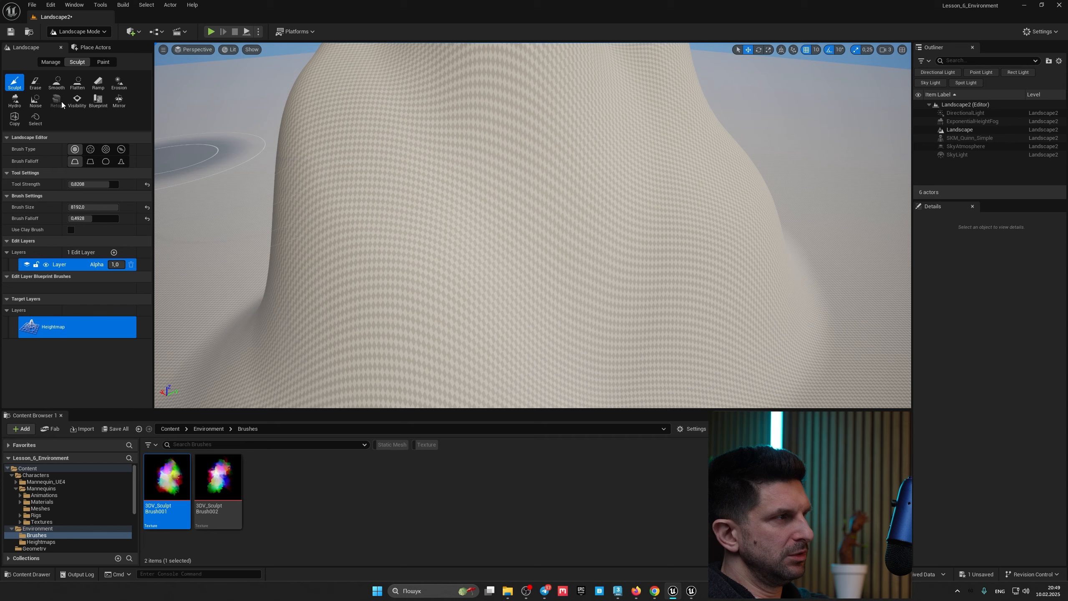
- Carve water erosion gullies into the mountain's slopes with the Hydro tool at brush size 8192
left_click(14, 101)
mouse_move(523, 249)
left_mouse_down()
mouse_move(666, 201)
mouse_move(432, 245)
mouse_move(349, 223)
mouse_move(601, 221)
mouse_move(644, 191)
mouse_move(327, 210)
mouse_move(667, 267)
left_mouse_up()
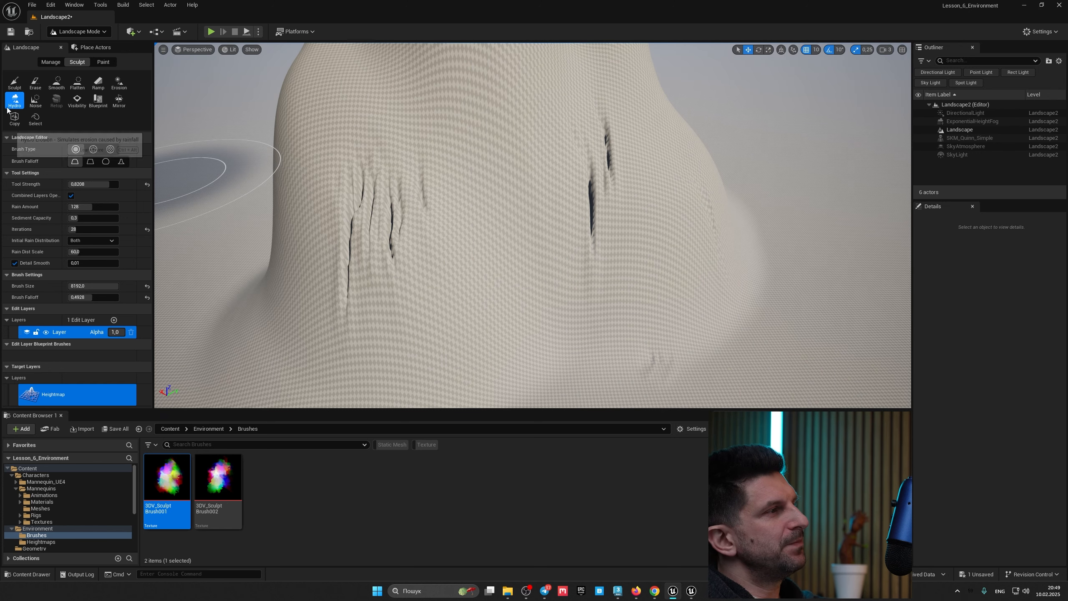
right_click_drag(301, 203, 211, 181)
mouse_move(471, 257)
right_mouse_down()
mouse_move(530, 295)
mouse_move(480, 286)
mouse_move(470, 257)
mouse_move(504, 215)
right_mouse_up()
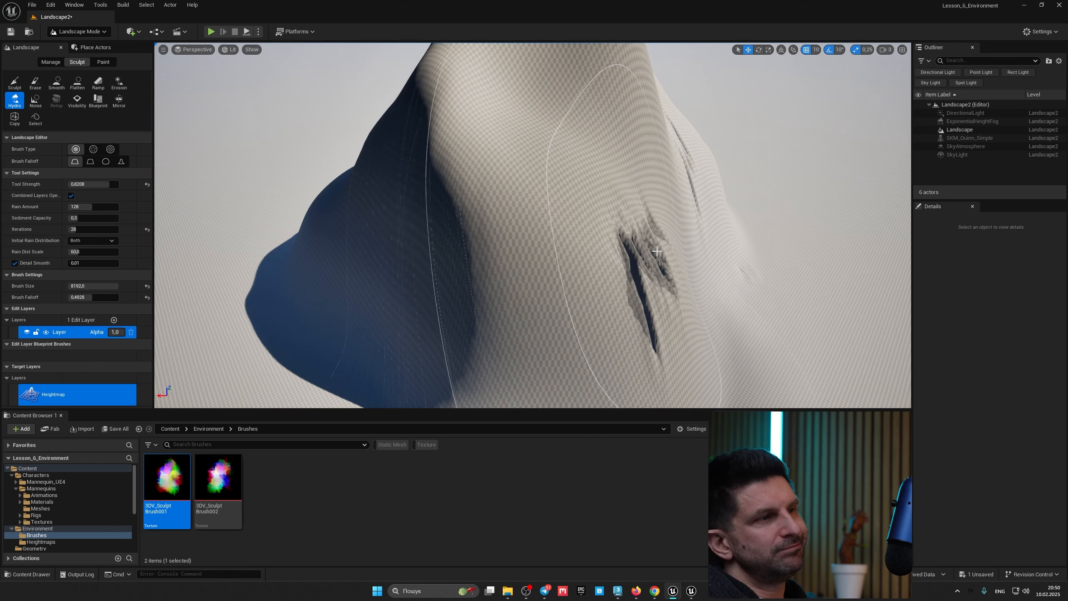
- Roughen the ground beside the mountain with the Noise tool, undoing the first stroke and lowering the tool strength to about 0.25
left_click(36, 101)
mouse_move(471, 206)
right_mouse_down()
mouse_move(442, 215)
mouse_move(474, 248)
mouse_move(488, 243)
right_mouse_up()
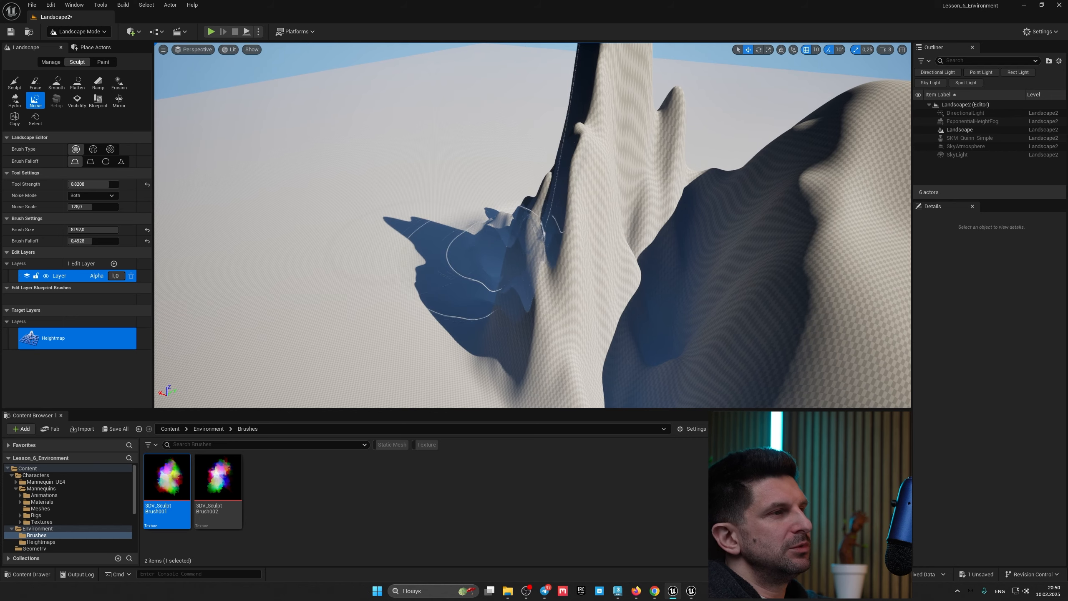
key("ctrl+z")
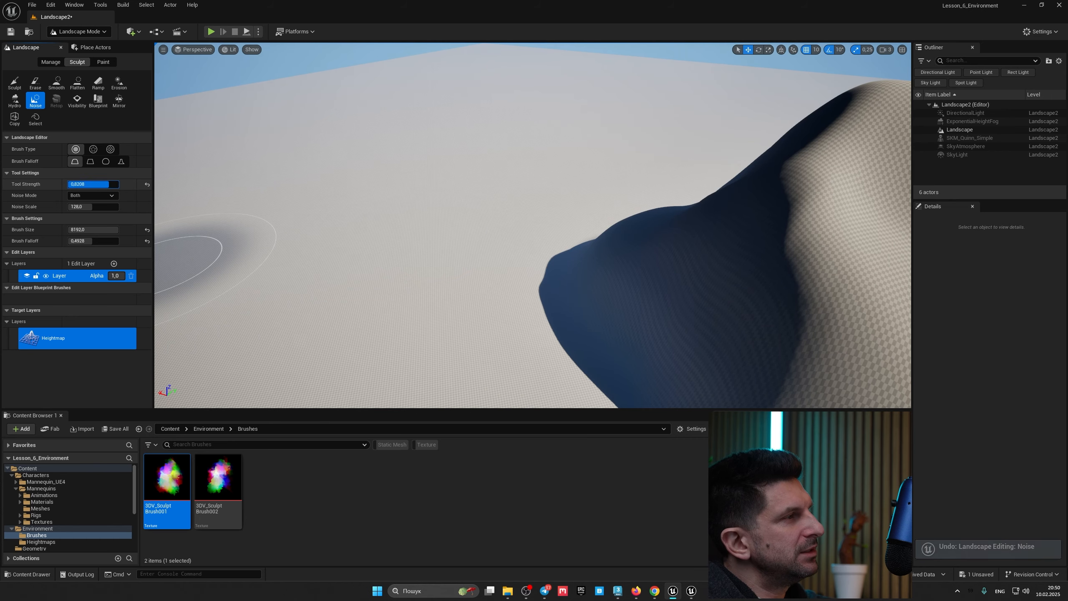
left_click_drag(84, 185, 81, 185)
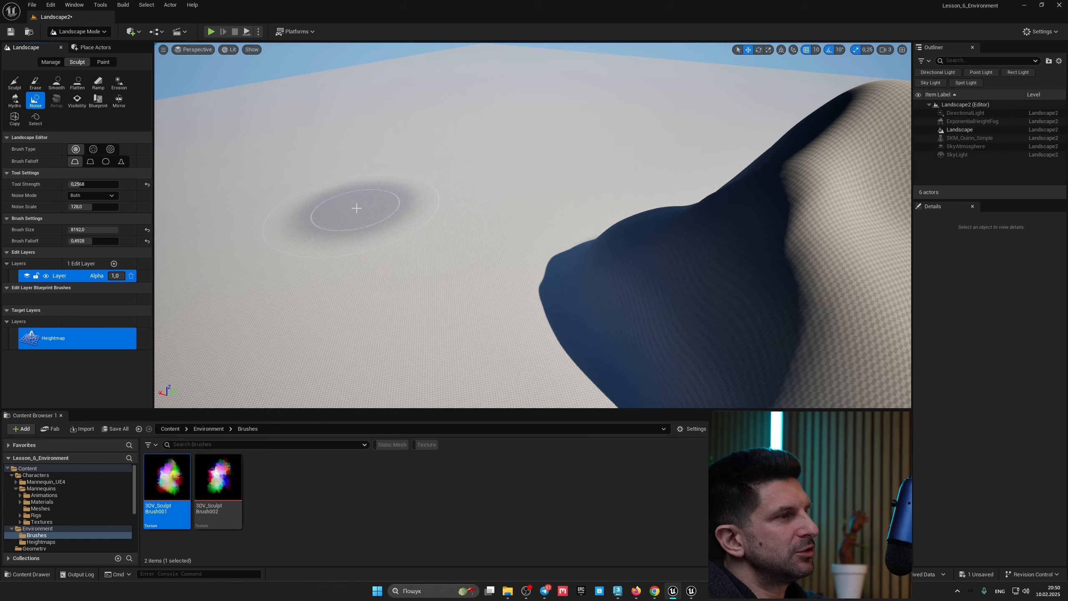
mouse_move(356, 210)
left_mouse_down()
mouse_move(494, 240)
mouse_move(358, 310)
mouse_move(570, 265)
mouse_move(370, 163)
mouse_move(620, 179)
mouse_move(469, 161)
mouse_move(605, 180)
left_mouse_up()
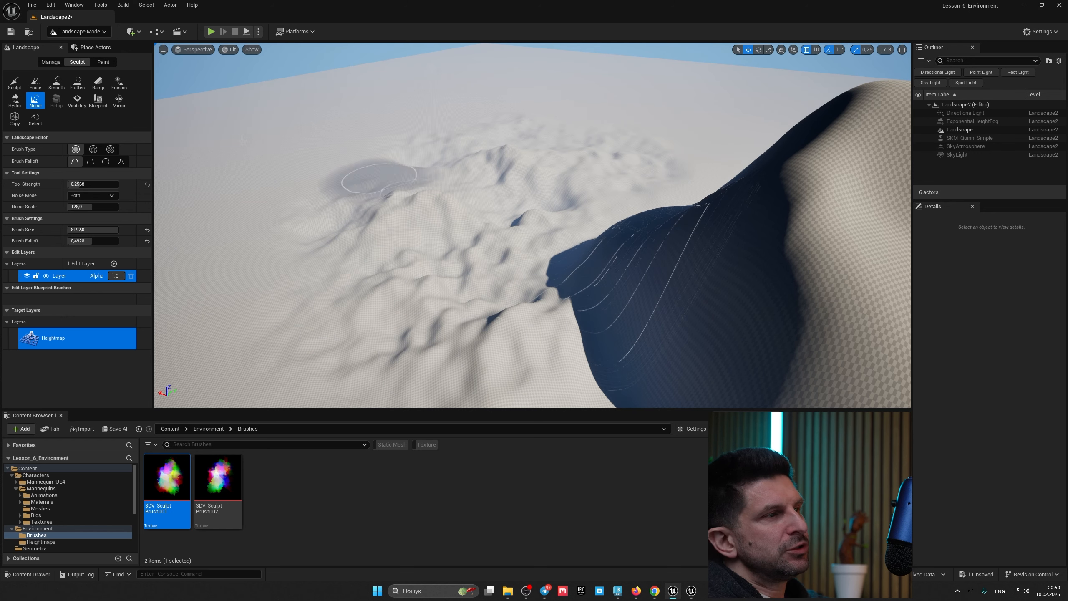
mouse_move(609, 312)
left_mouse_down()
mouse_move(709, 205)
mouse_move(682, 214)
left_mouse_up()
- Extend the Noise strokes across the remaining flat ground away from the mountain to form more uneven terrain
right_click_drag(568, 240, 518, 248)
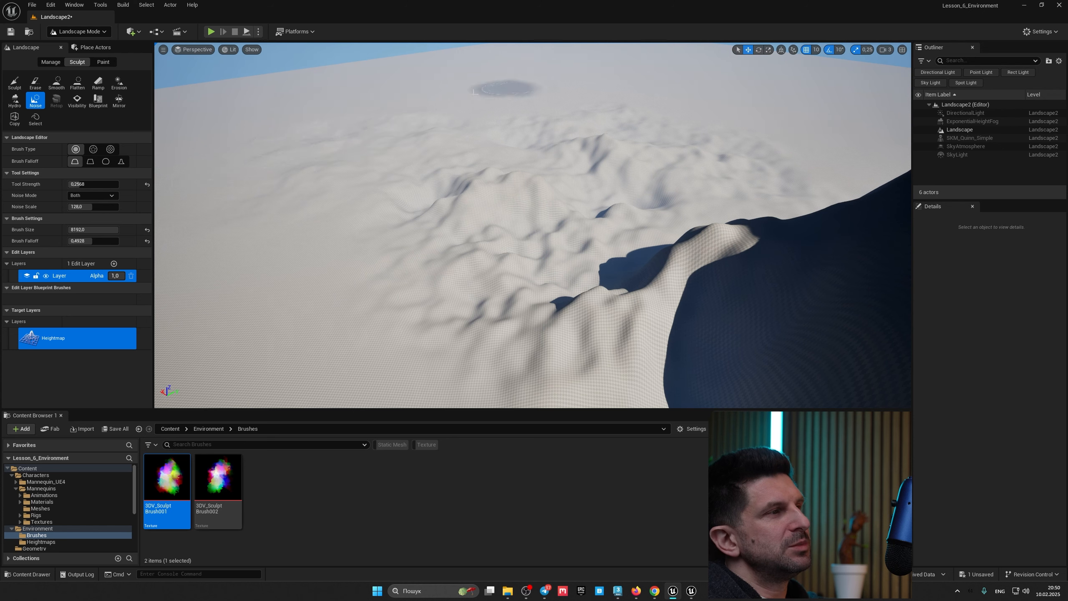
right_click_drag(240, 110, 155, 64)
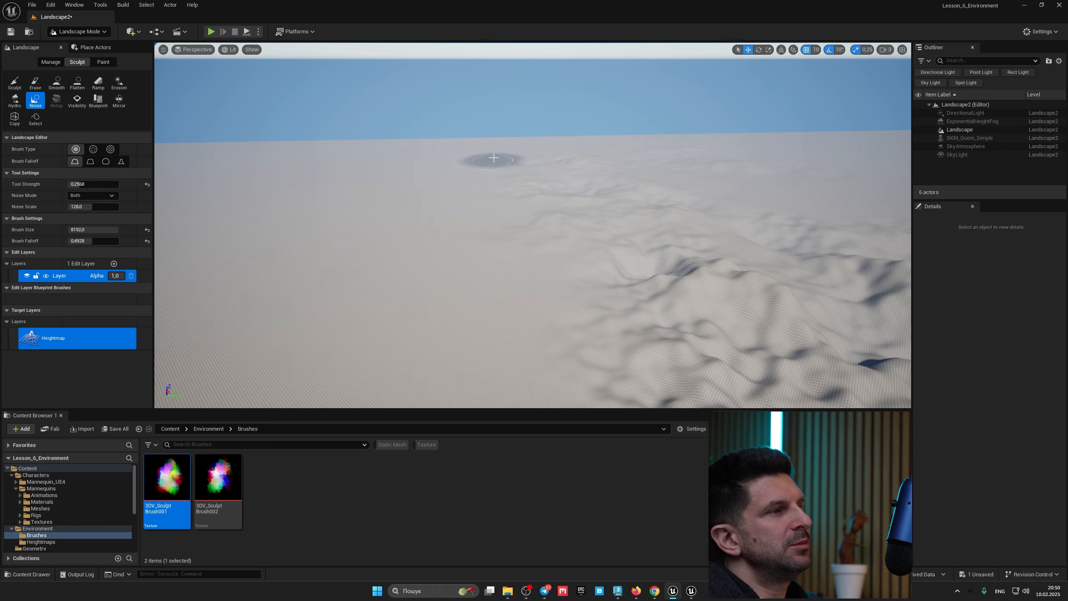
mouse_move(494, 159)
left_mouse_down()
mouse_move(485, 189)
mouse_move(297, 232)
mouse_move(429, 322)
left_mouse_up()
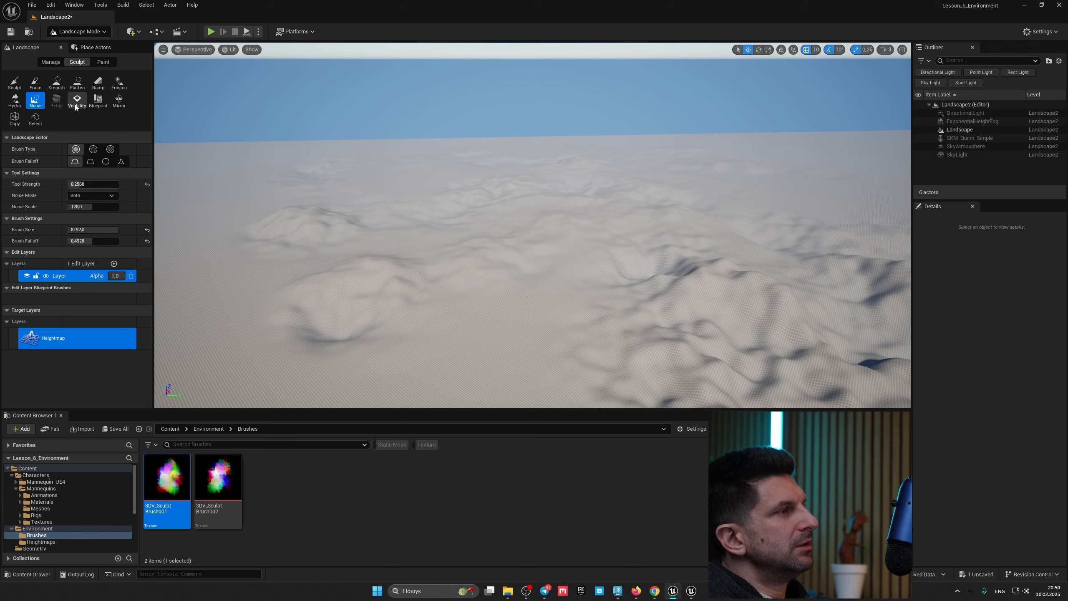
mouse_move(422, 235)
right_mouse_down()
mouse_move(526, 257)
mouse_move(610, 240)
mouse_move(547, 252)
mouse_move(504, 223)
mouse_move(492, 229)
right_mouse_up()
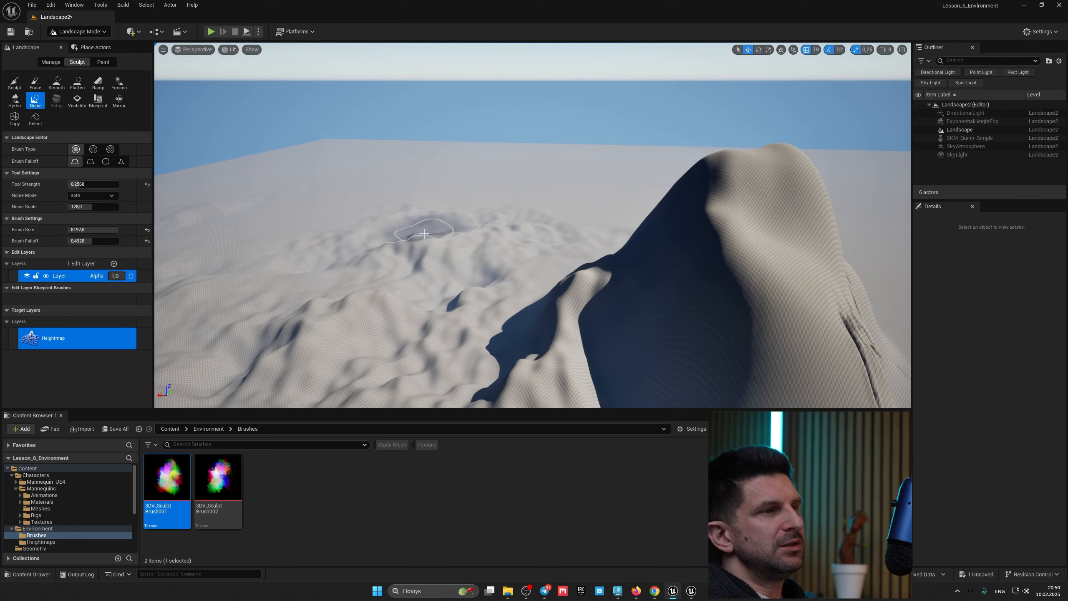
mouse_move(405, 250)
right_mouse_down()
mouse_move(551, 269)
mouse_move(526, 273)
right_mouse_up()
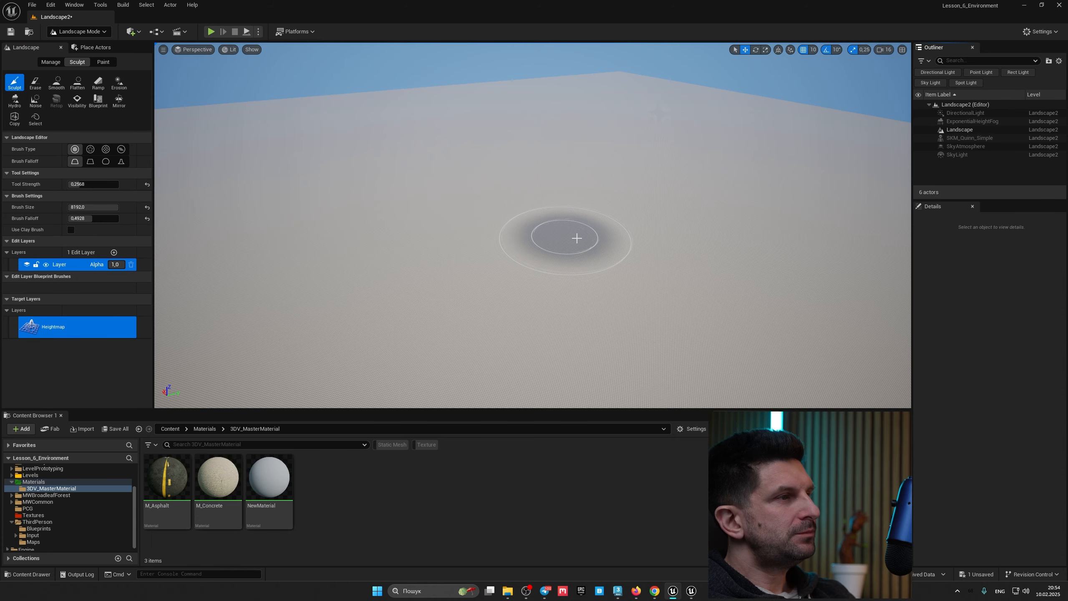
- Switch to landscape spline editing and add an edit layer of class Landscape Edit Layer Splines
mouse_move(577, 238)
right_mouse_down()
mouse_move(577, 252)
mouse_move(581, 239)
right_mouse_up()
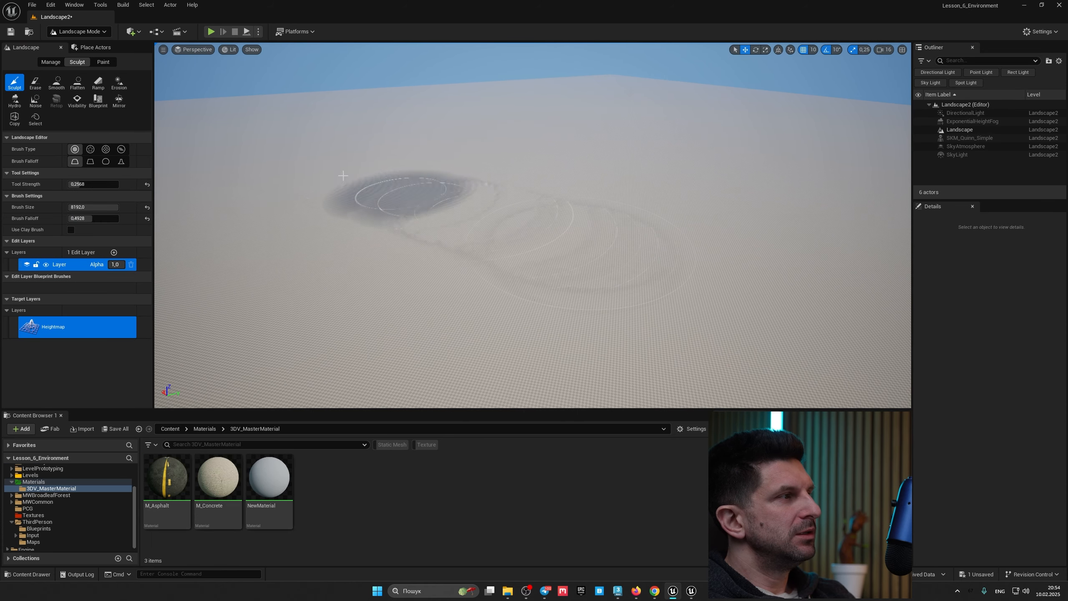
left_click(53, 63)
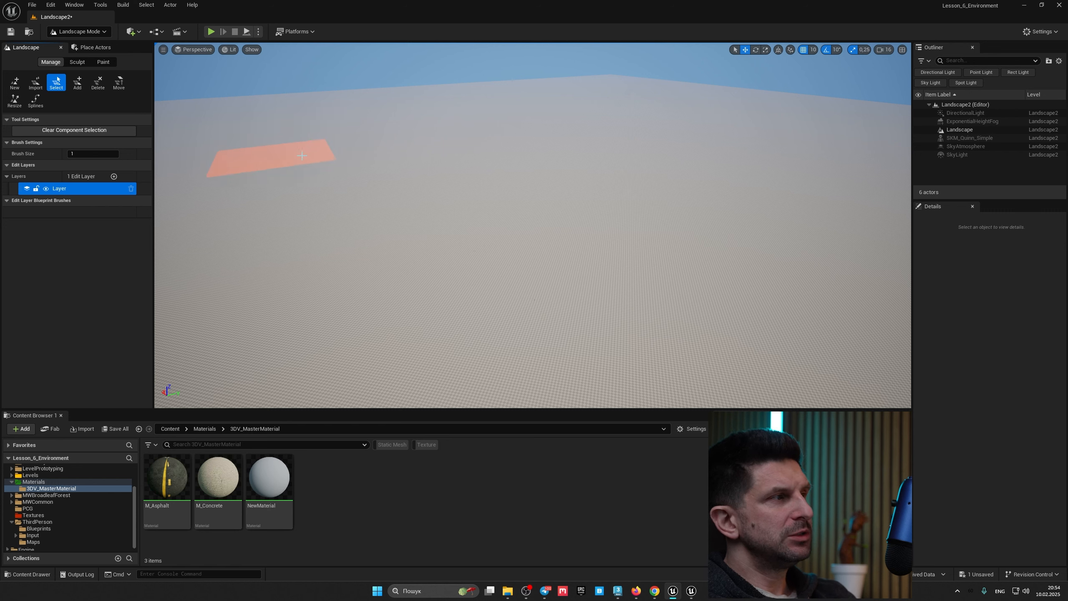
left_click(36, 101)
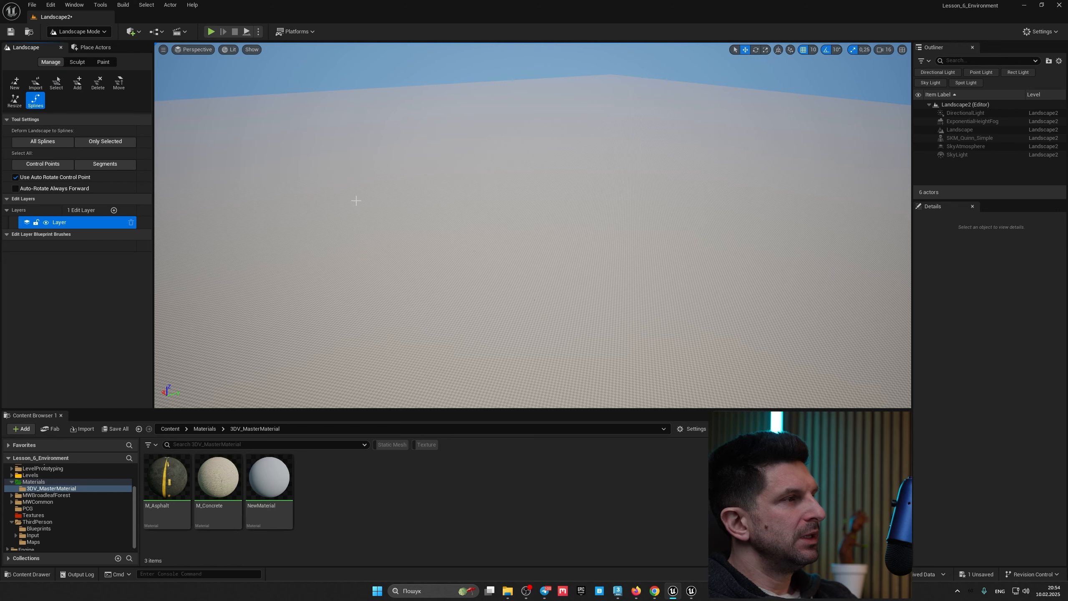
left_click(114, 210)
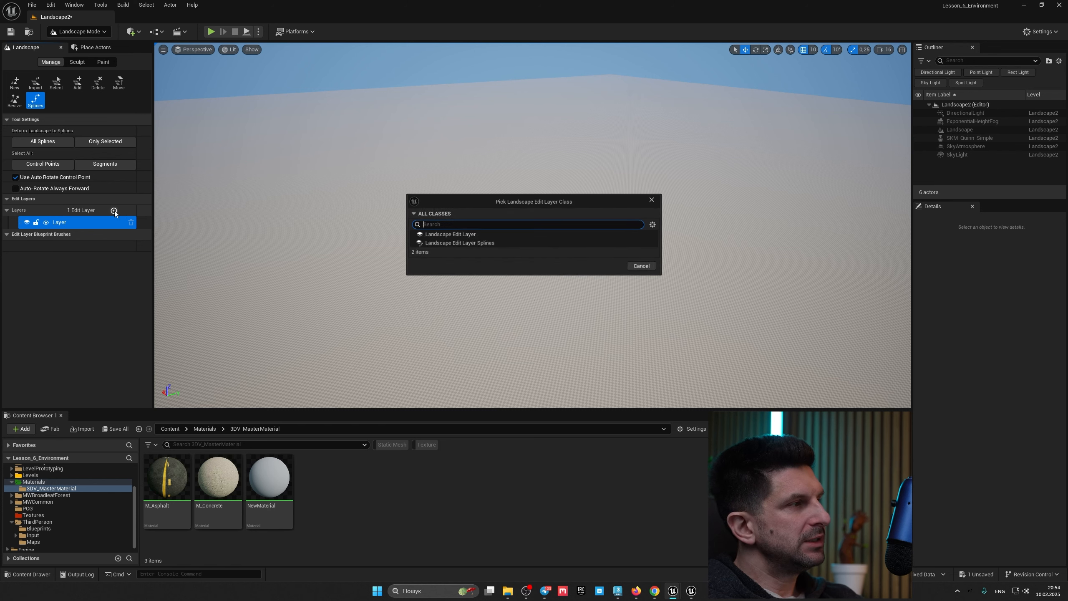
left_click(482, 244)
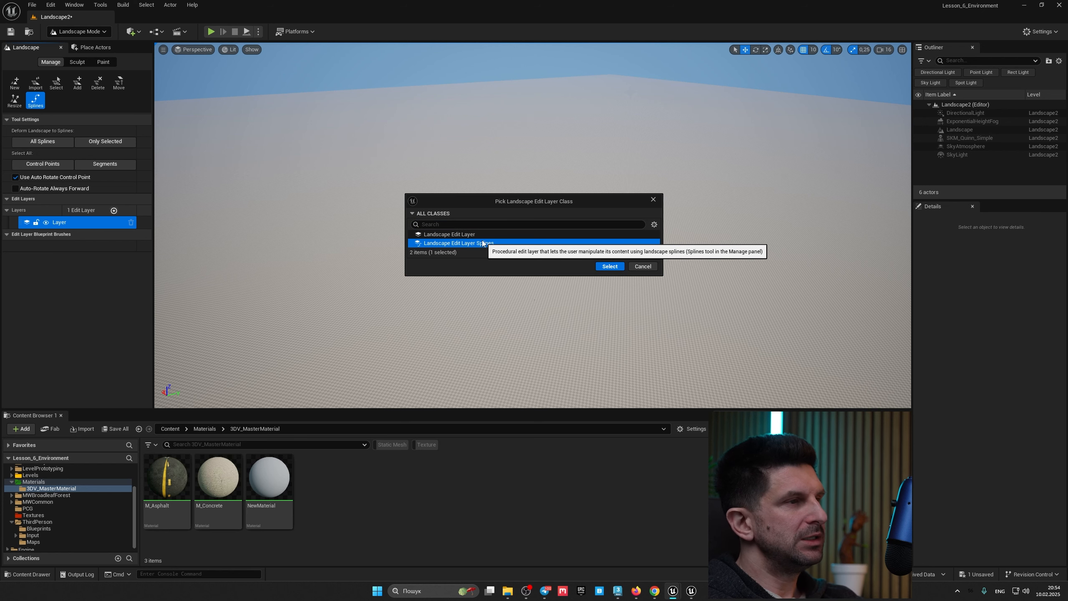
left_click(610, 267)
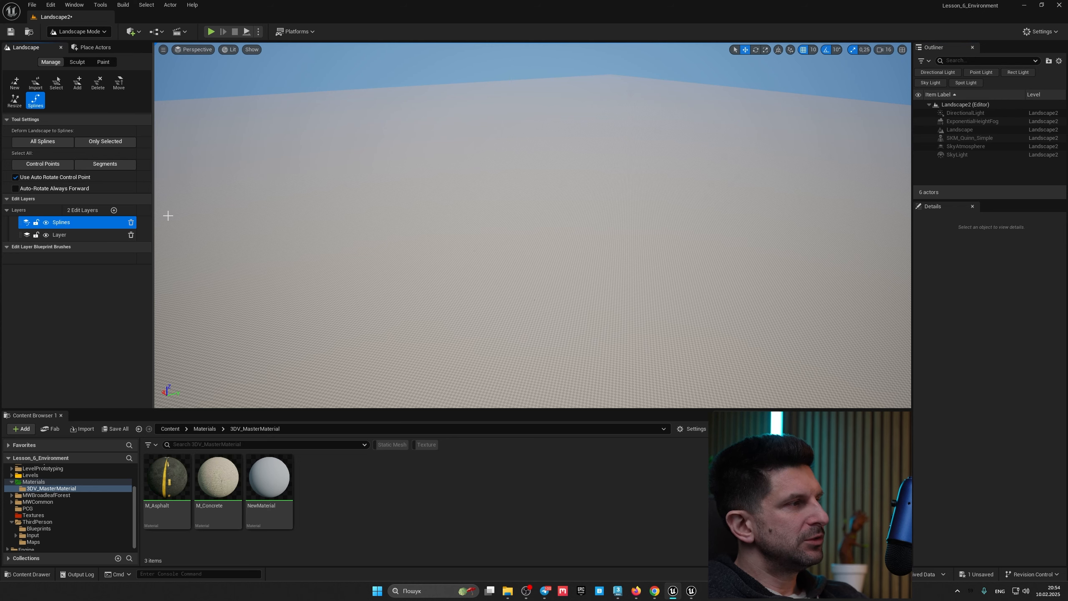
- Draw a winding landscape spline with six control points across the flat landscape
right_click_drag(348, 196, 308, 194)
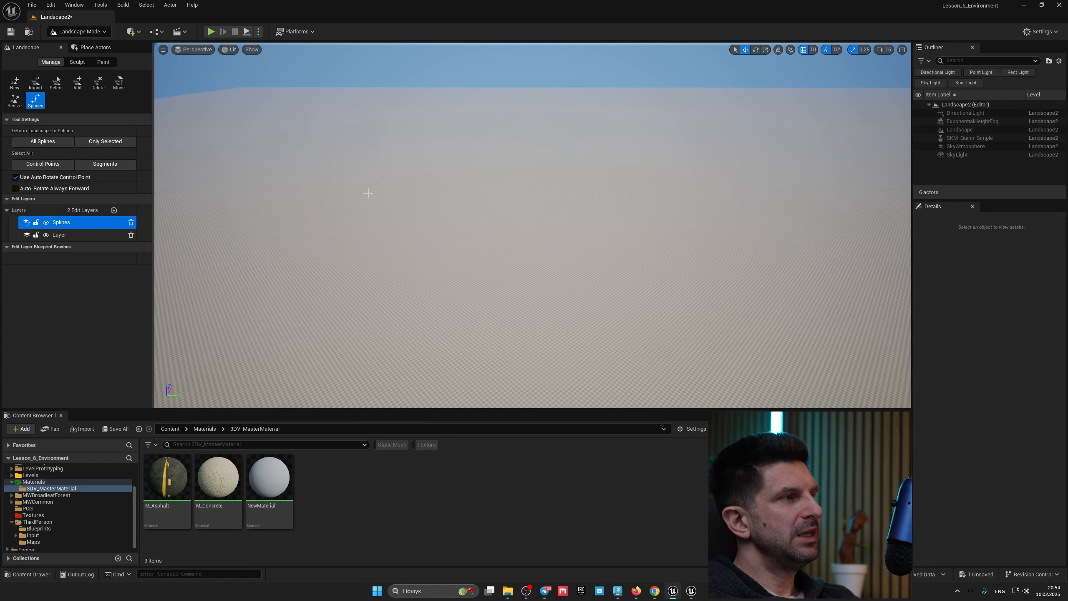
left_click(290, 184, "ctrl")
right_click_drag(290, 184, 330, 200)
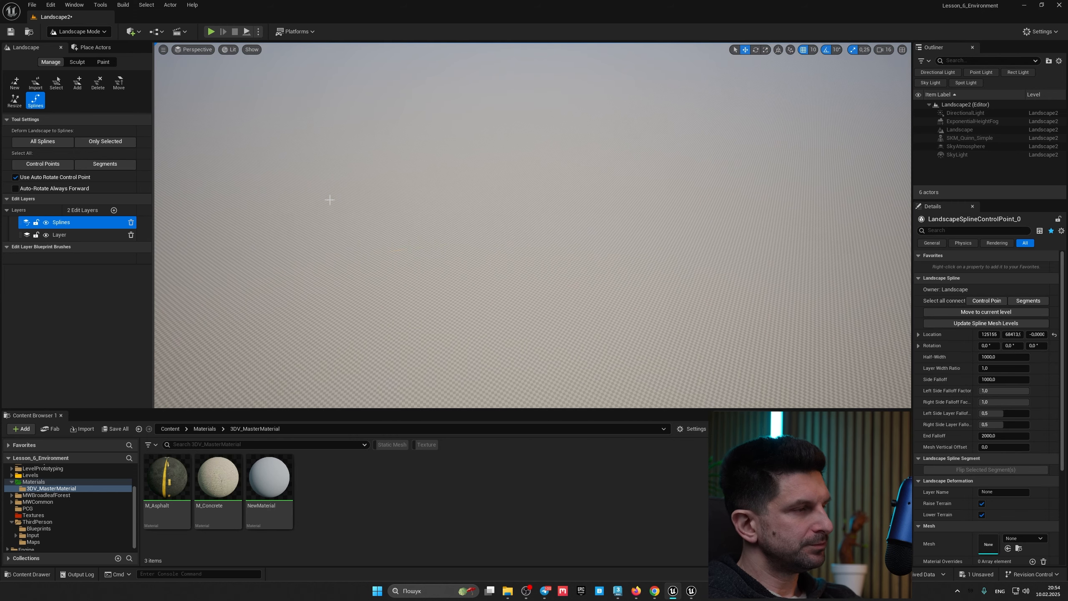
right_click_drag(539, 248, 694, 201)
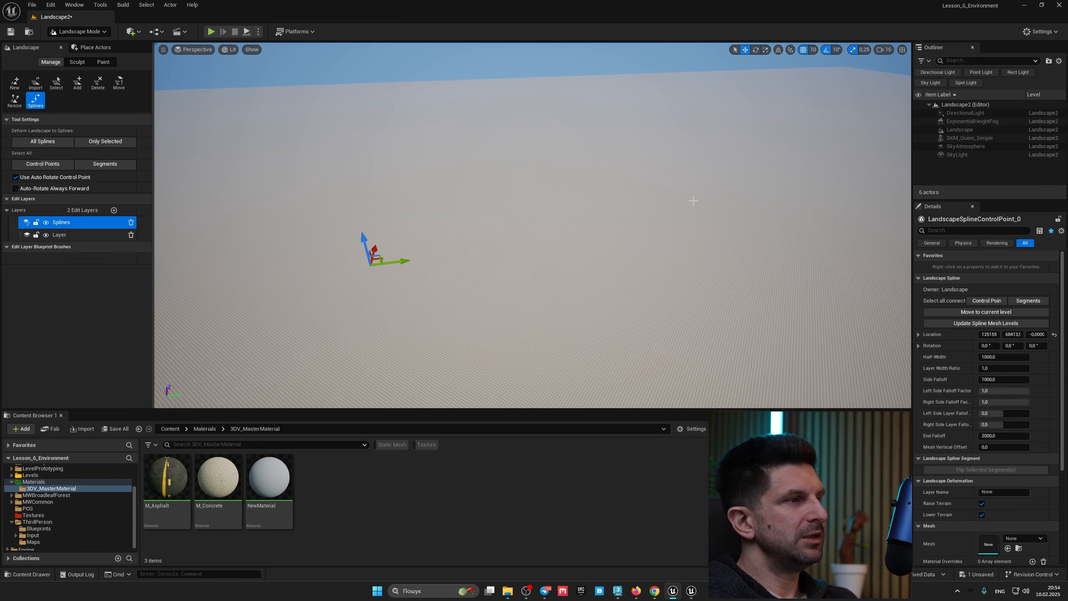
left_click(745, 168, "ctrl")
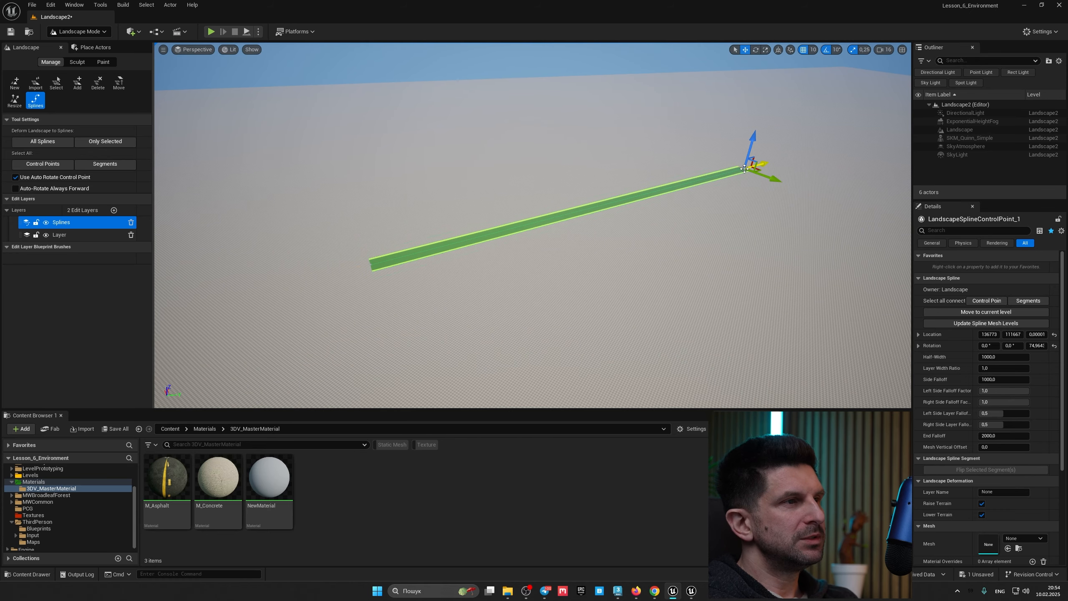
key("w")
right_click_drag(703, 193, 745, 194)
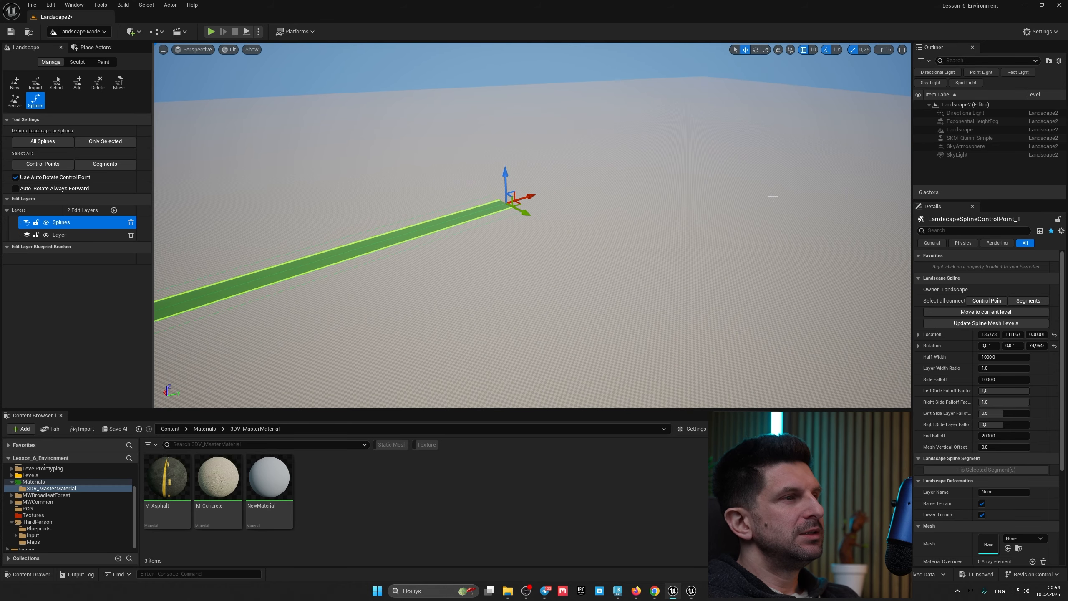
left_click(747, 230, "ctrl")
right_click_drag(747, 229, 781, 150)
left_click(869, 107, "ctrl")
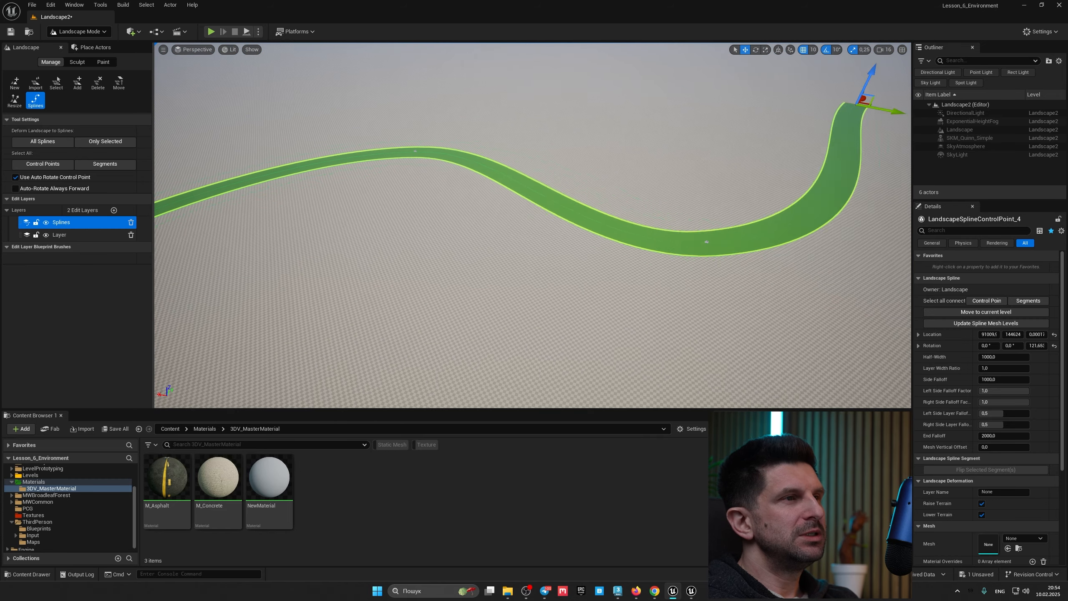
right_click_drag(868, 108, 704, 172)
left_click(585, 177, "ctrl")
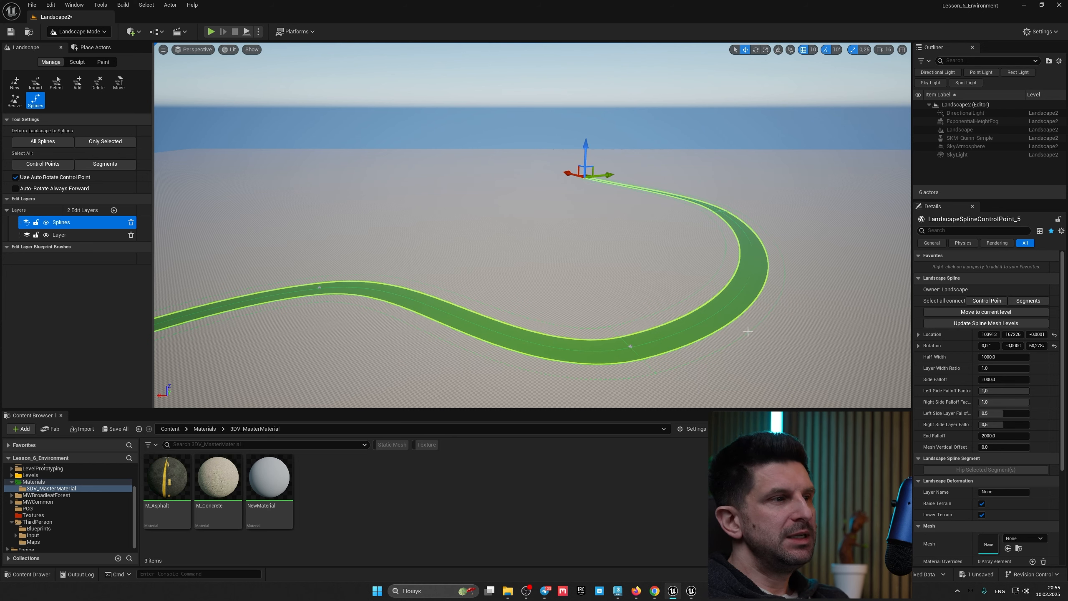
- Examine the width and curvature of the landscape spline from above and close to the ground
key("d")
right_click_drag(748, 332, 670, 328)
key("a")
key("w")
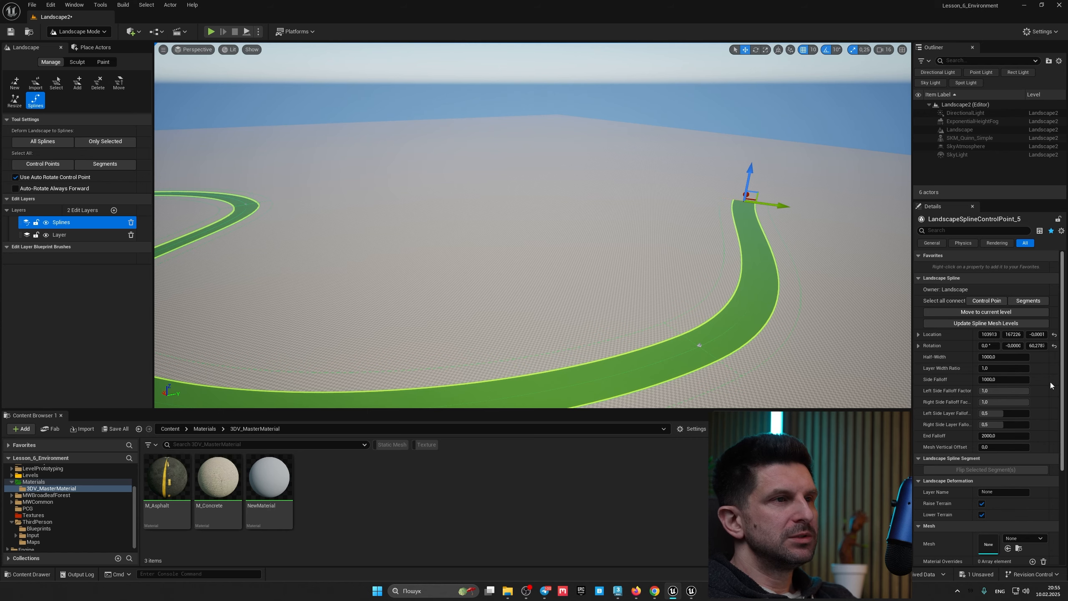
key("d")
right_click_drag(845, 288, 732, 312)
key("w")
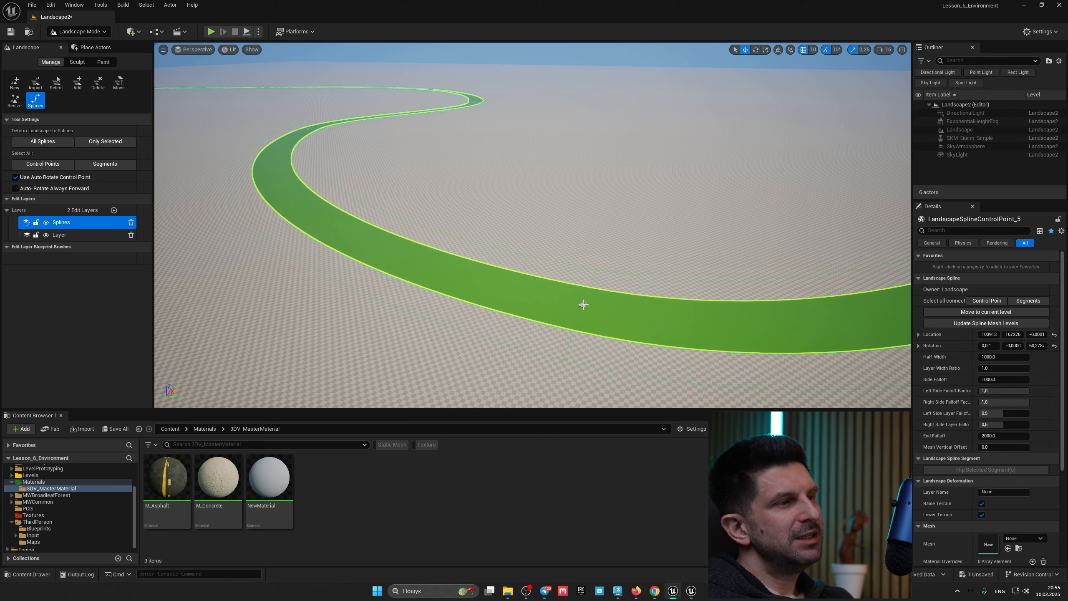
right_click_drag(588, 317, 604, 295)
key("q")
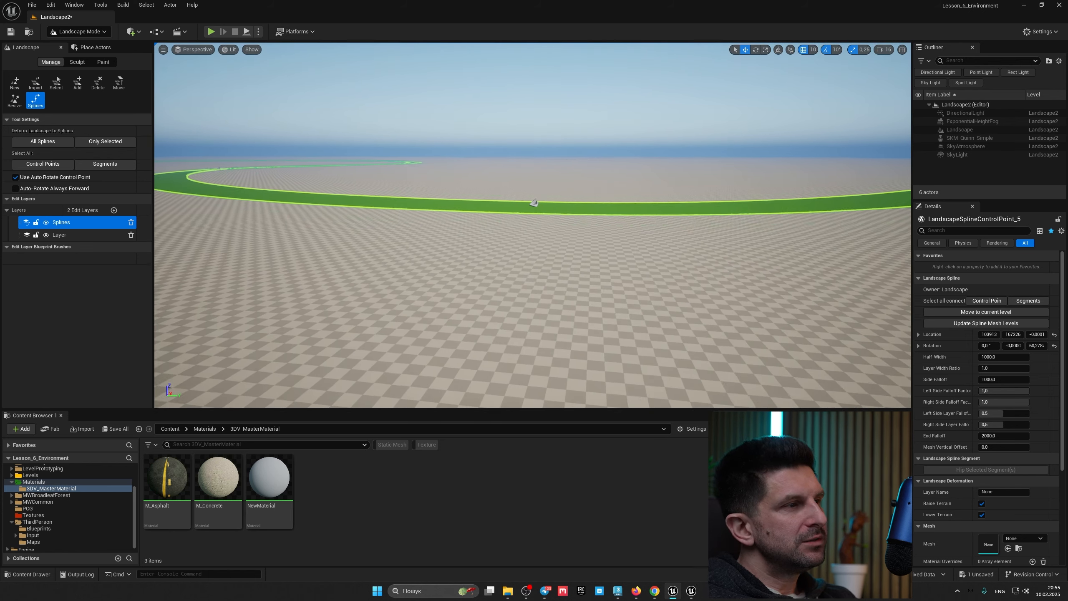
mouse_move(558, 262)
right_mouse_down()
mouse_move(546, 246)
mouse_move(545, 257)
right_mouse_up()
key("w")
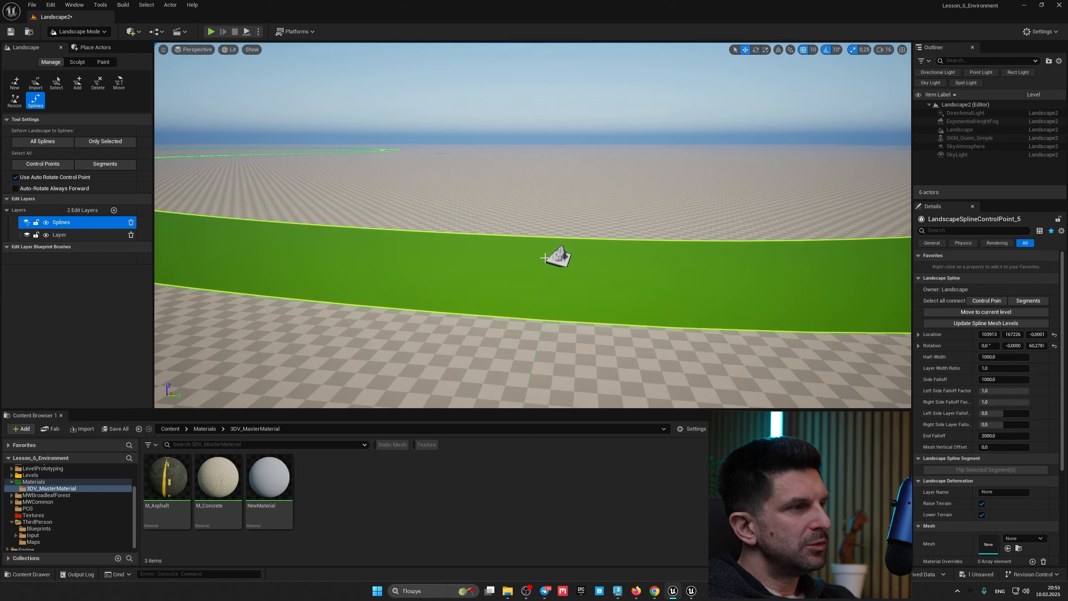
- From a control point in the bend, select all the spline's connected segments, and switch the selection to all connected control points
left_click(569, 260)
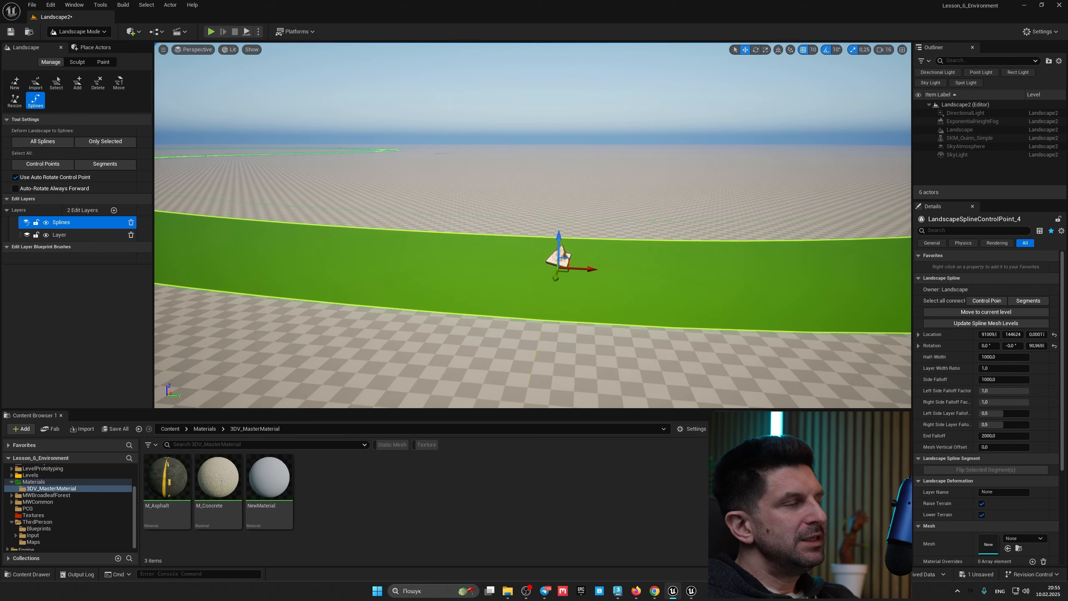
key("e")
right_click_drag(569, 260, 550, 304)
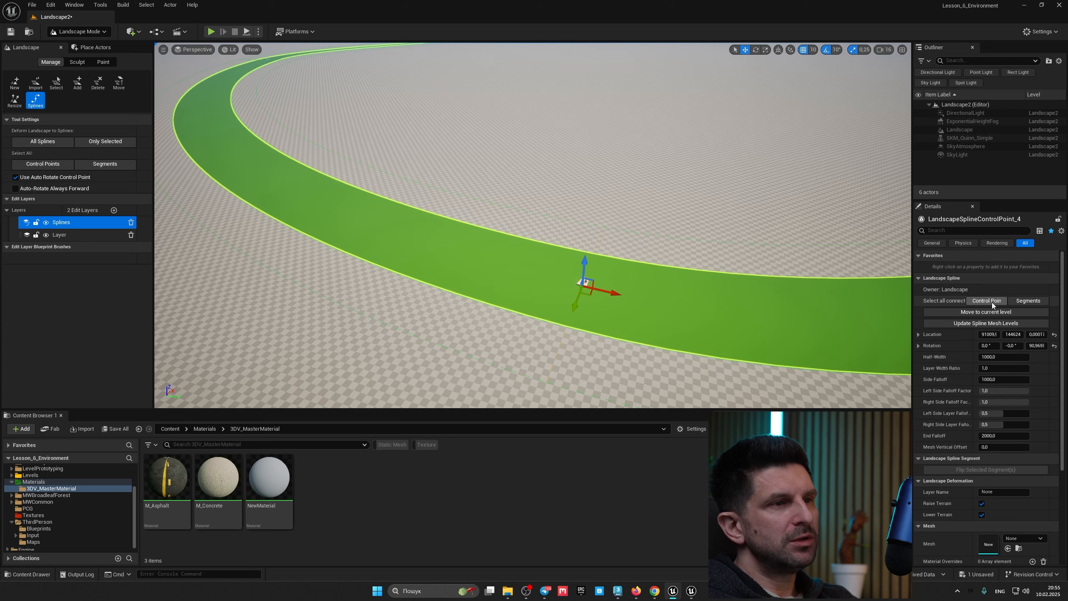
left_click(1031, 302)
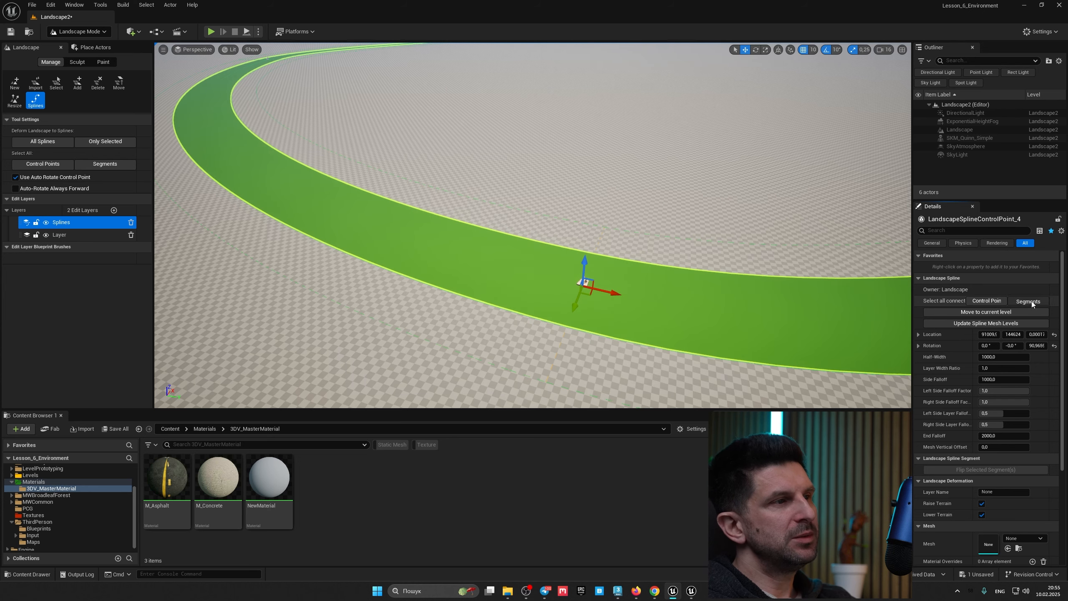
right_click_drag(696, 271, 688, 301)
key("e")
key("a")
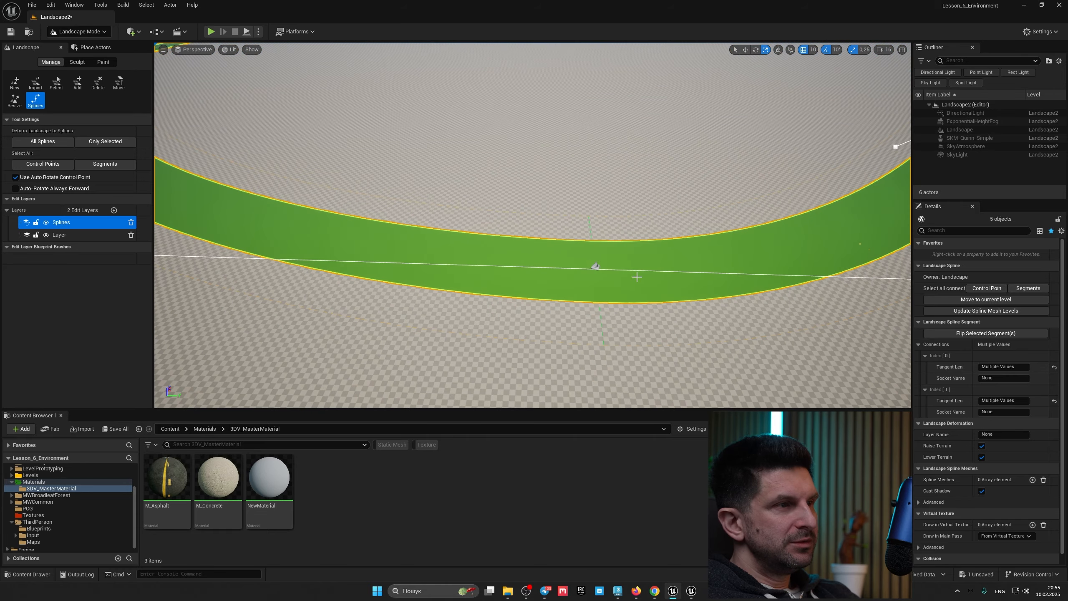
left_click(978, 290)
right_click_drag(602, 263, 563, 248)
key("s")
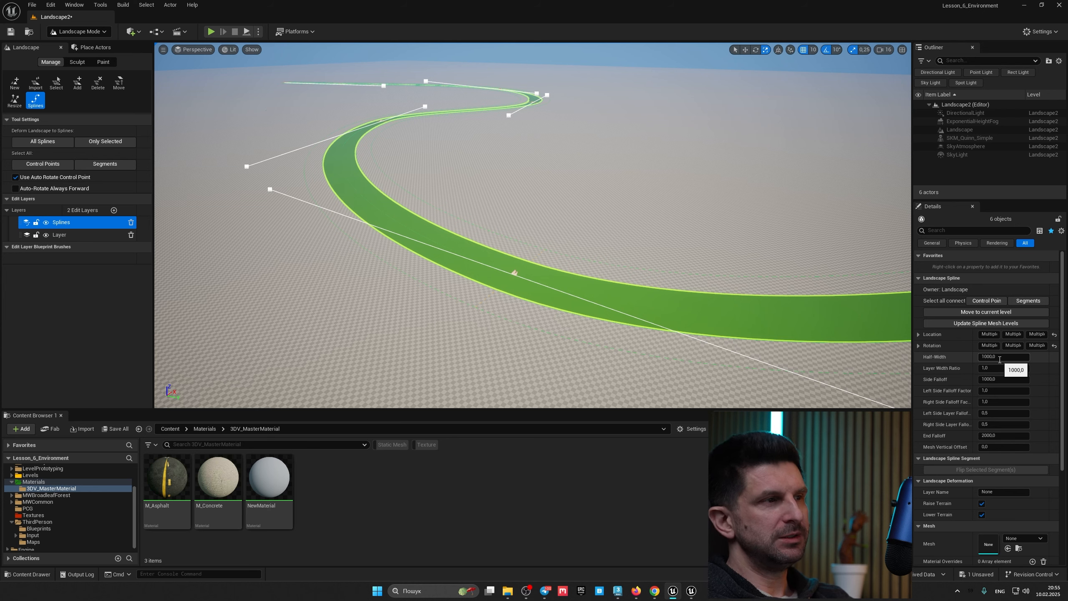
- Set the Half-Width of all selected spline control points to 300
right_click_drag(674, 261, 589, 311)
key("w")
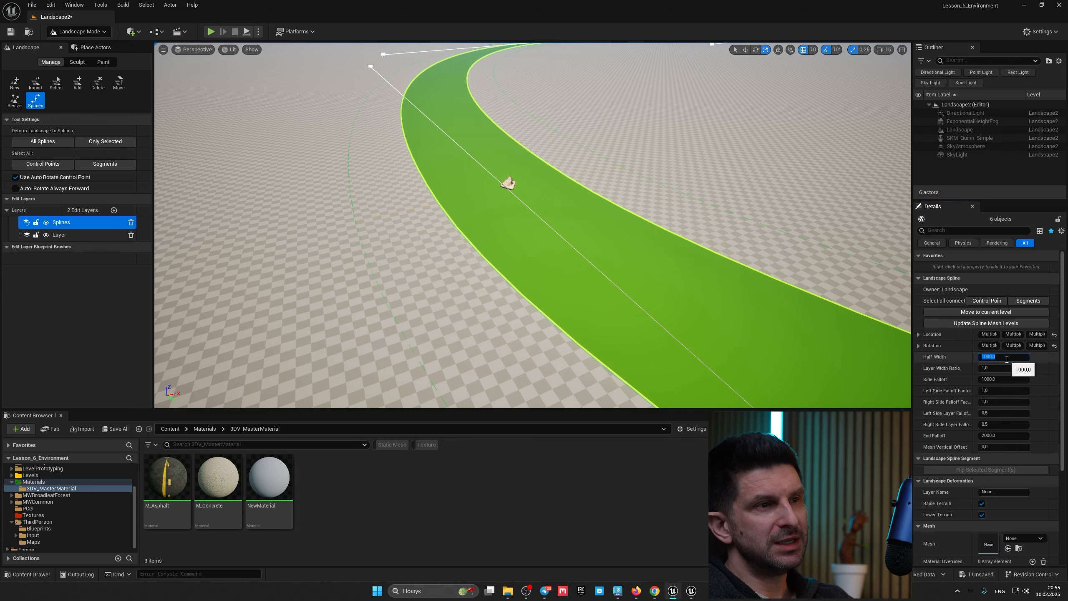
key("w")
mouse_move(557, 285)
right_mouse_down()
mouse_move(583, 295)
mouse_move(562, 282)
right_mouse_up()
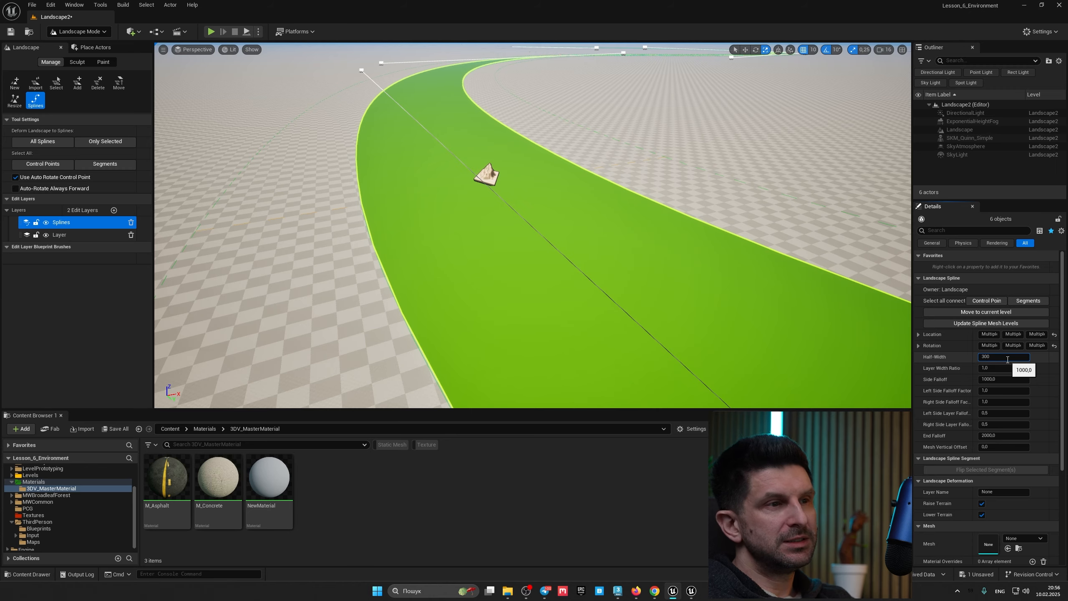
key("Return")
- Examine the narrowed spline along its length and around its bends
key("w")
mouse_move(559, 269)
right_mouse_down()
mouse_move(562, 285)
mouse_move(557, 253)
right_mouse_up()
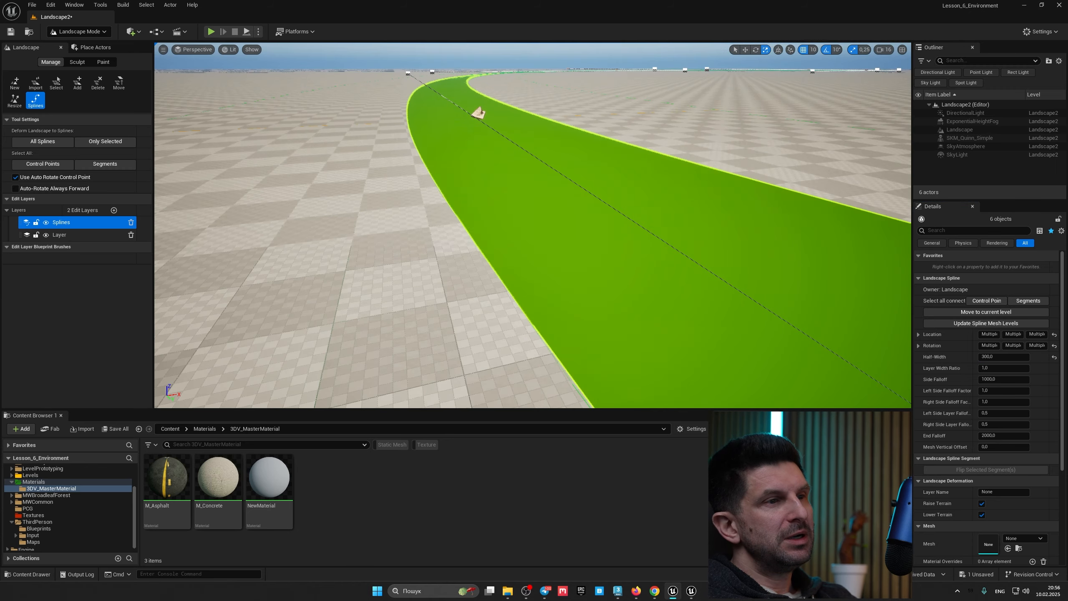
key("s")
right_click_drag(550, 201, 673, 232)
key("e")
key("w")
key("s")
scroll(553, 223, "down", 2)
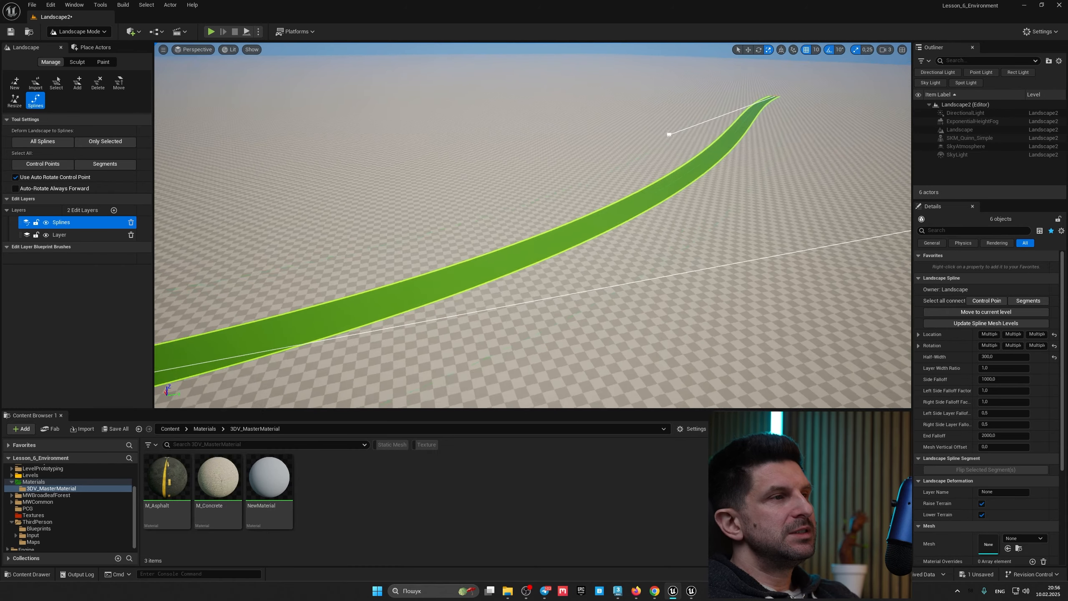
right_click_drag(673, 181, 680, 169)
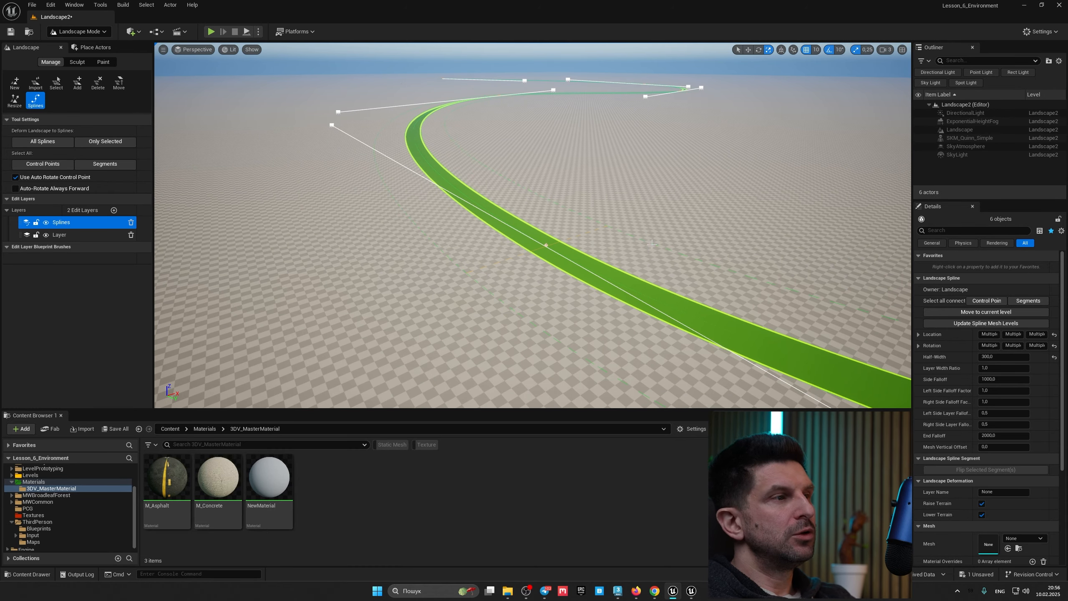
right_click_drag(561, 260, 578, 271)
key("e")
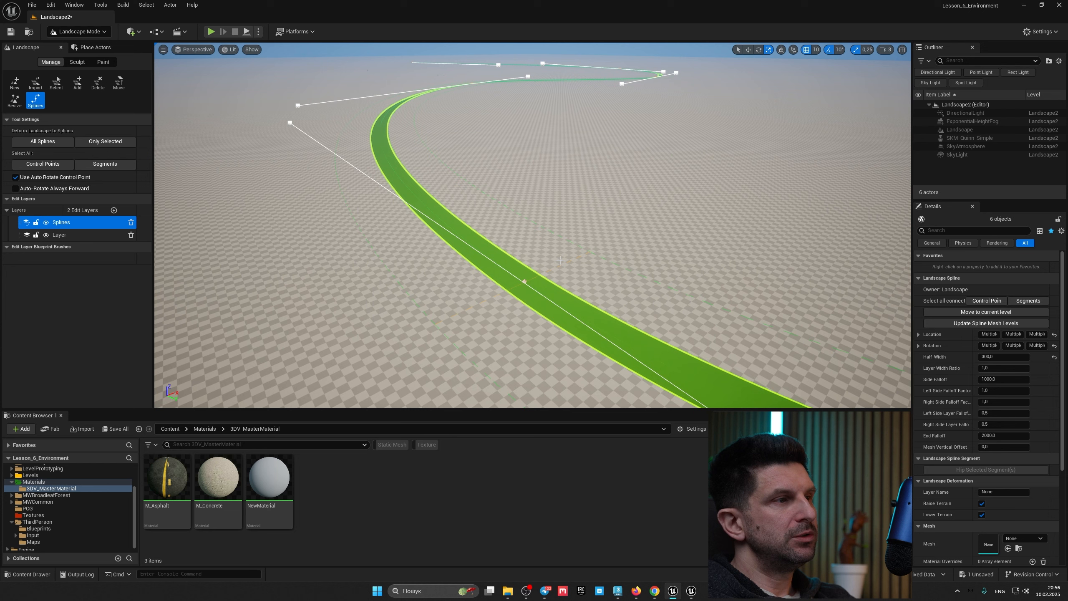
- Try a Half-Width of about 958 on the single control point in the near bend, and undo the change
left_click(524, 281)
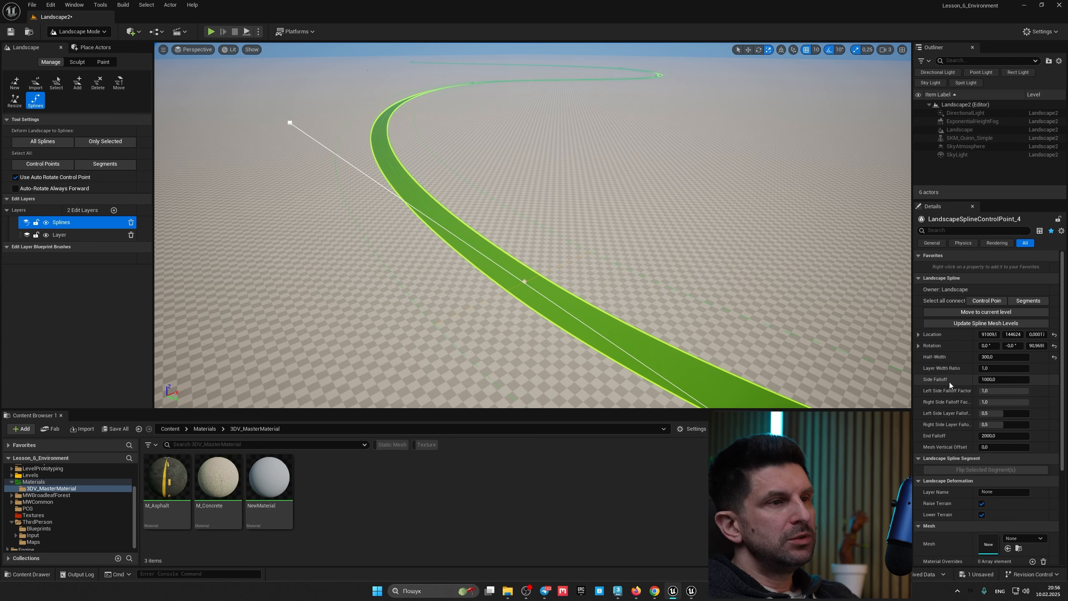
left_click_drag(997, 357, 1034, 358)
right_click_drag(631, 286, 580, 275)
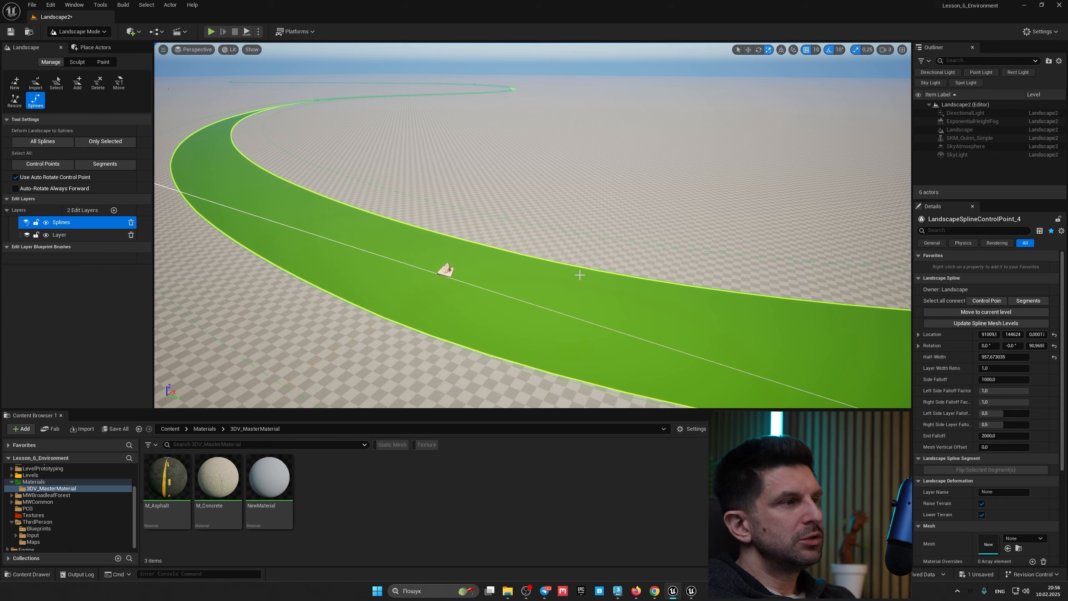
key("ctrl+z")
- Raise the control point in the spline's near bend to a Z location of about 1310
mouse_move(580, 274)
right_mouse_down()
mouse_move(484, 269)
mouse_move(588, 270)
right_mouse_up()
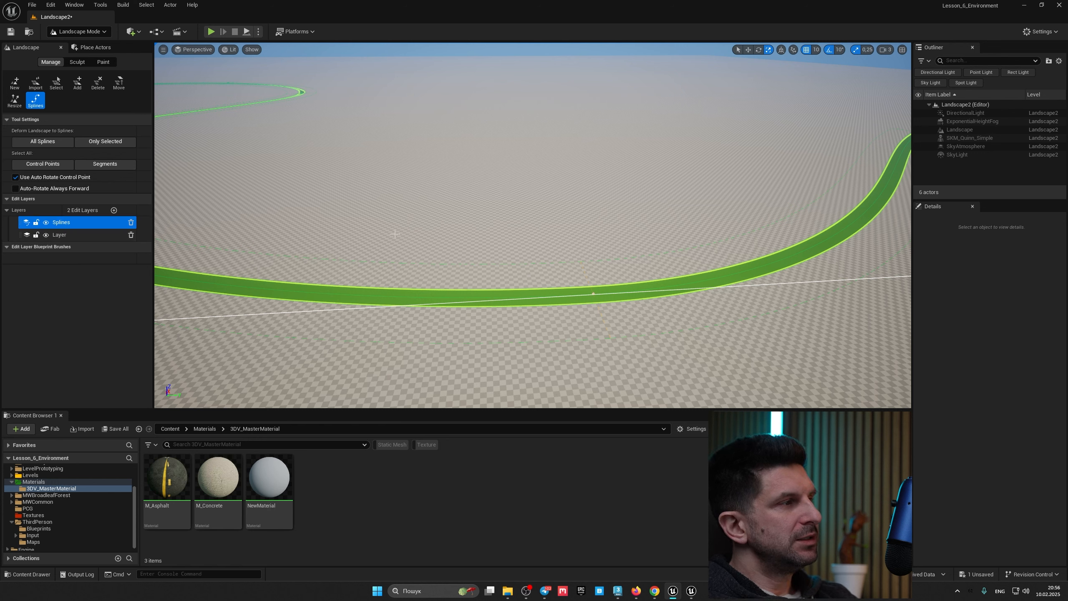
left_click(592, 293)
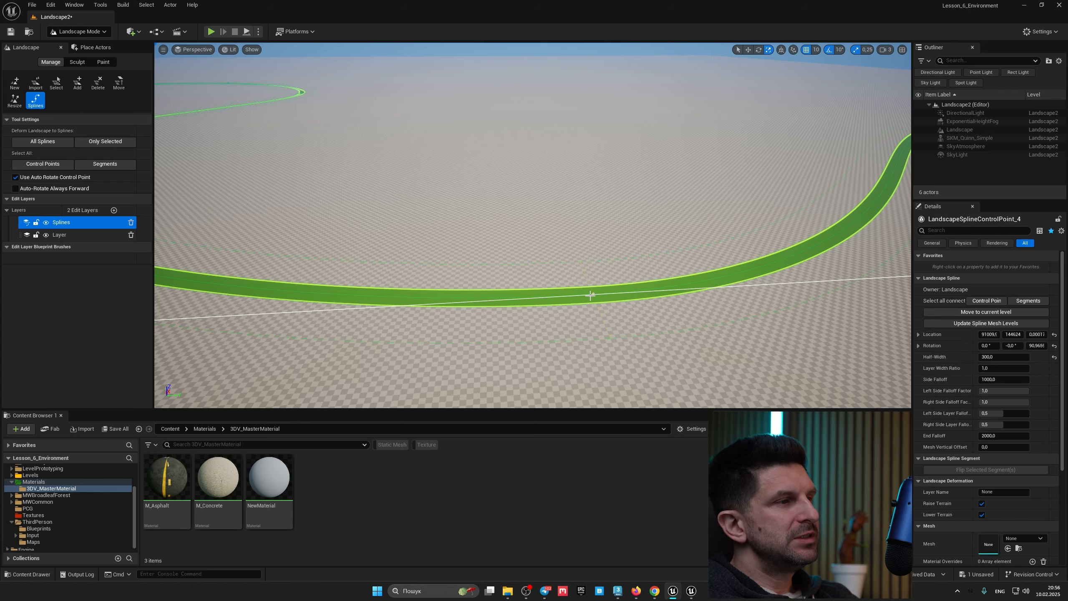
right_click_drag(592, 294, 576, 279)
key("w")
left_click(610, 232)
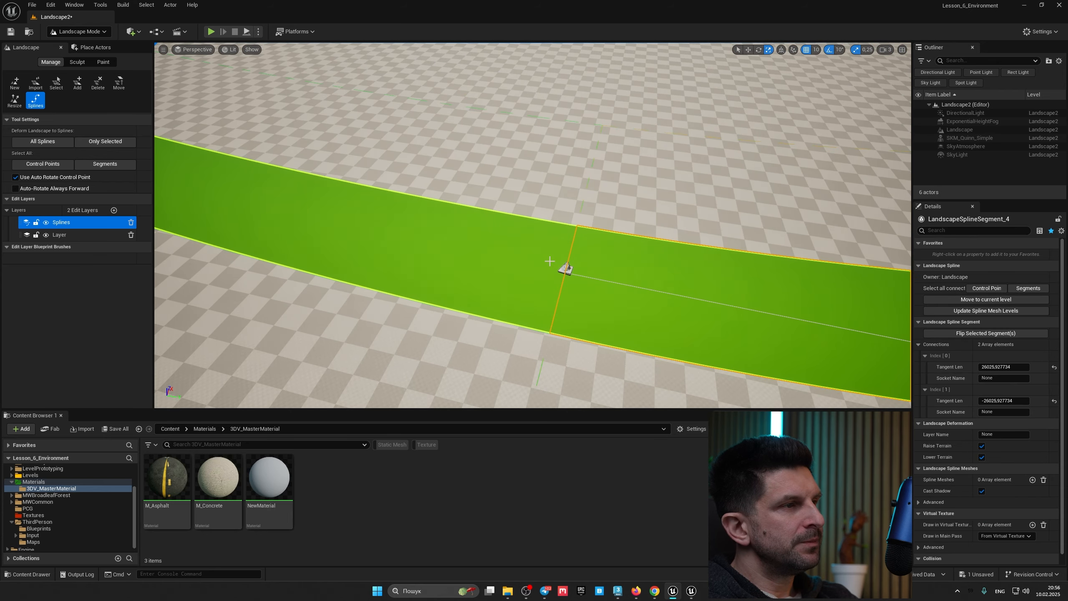
left_click(566, 269)
key("w")
key("s")
right_click_drag(583, 276, 487, 241)
left_click_drag(508, 245, 516, 160)
- Lower the raised control point below the terrain to a Z location of about -2580
right_click_drag(547, 209, 701, 248)
key("a")
right_click_drag(546, 255, 612, 263)
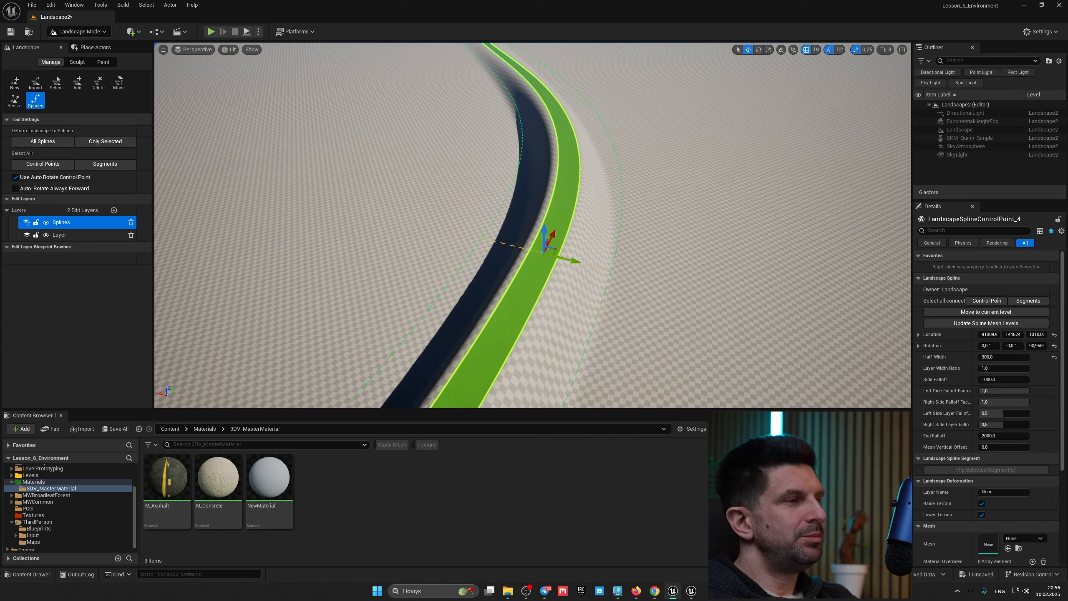
right_click_drag(546, 253, 518, 242)
left_click_drag(646, 154, 594, 265)
right_click_drag(593, 265, 678, 221)
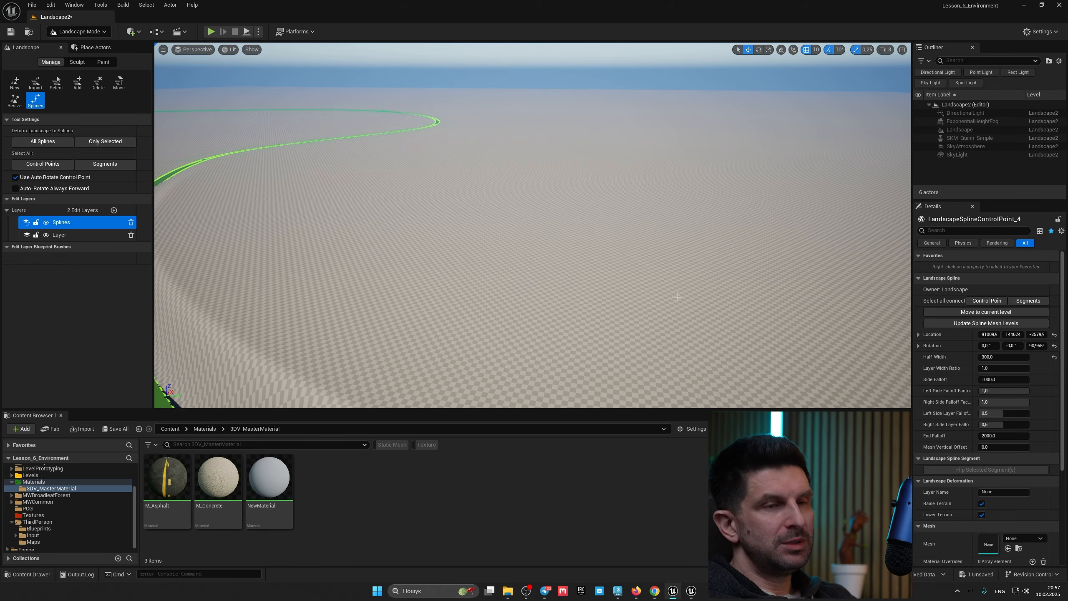
- Add a regular Landscape Edit Layer above the Splines layer for sculpting
right_click_drag(639, 275, 630, 274)
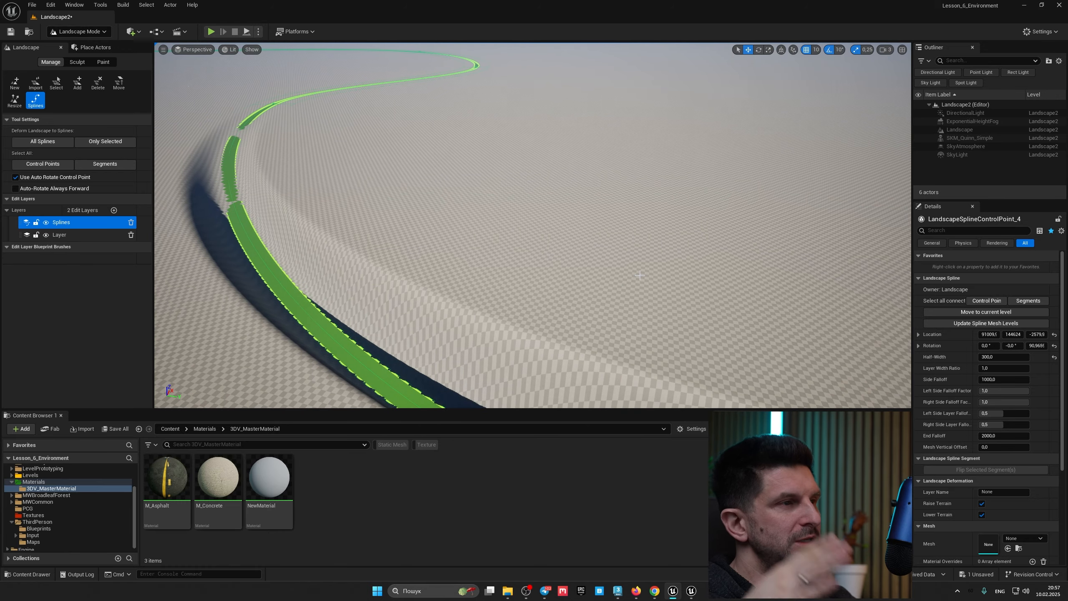
right_click_drag(588, 255, 585, 262)
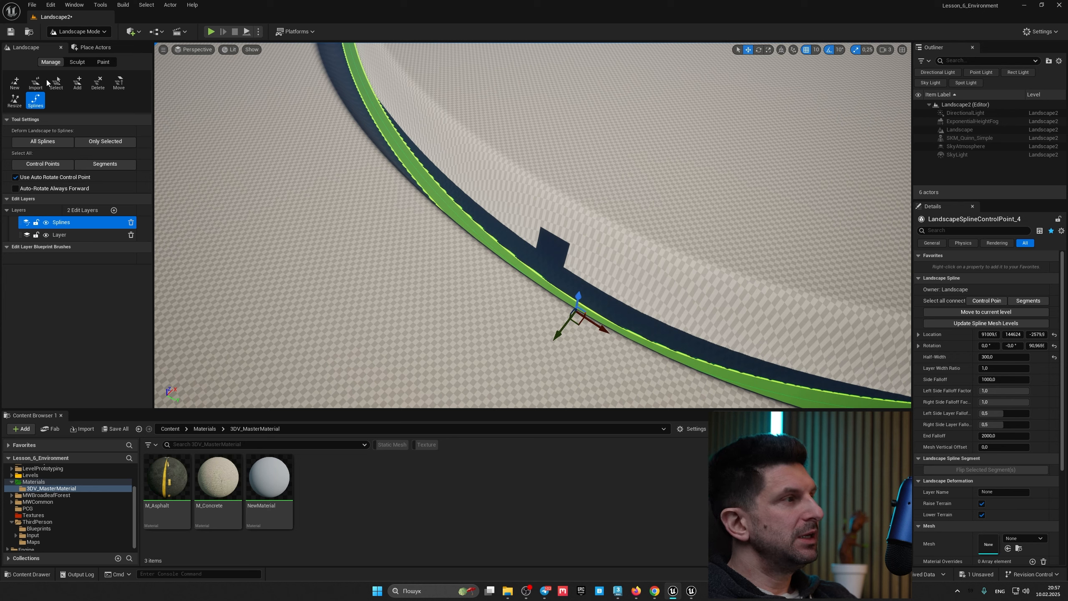
left_click(78, 63)
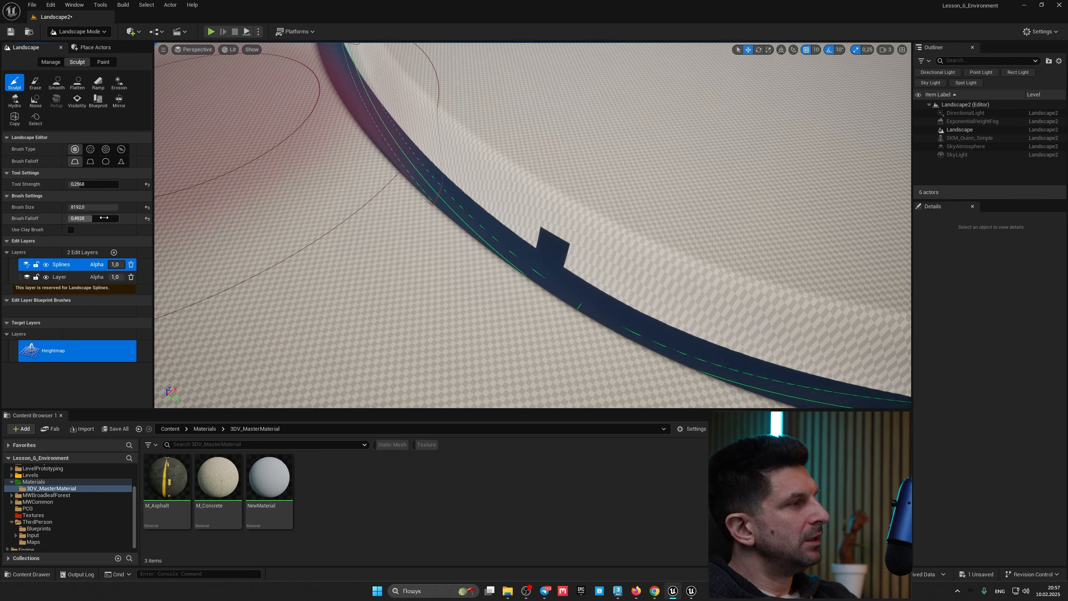
left_click(114, 252)
left_click(475, 238)
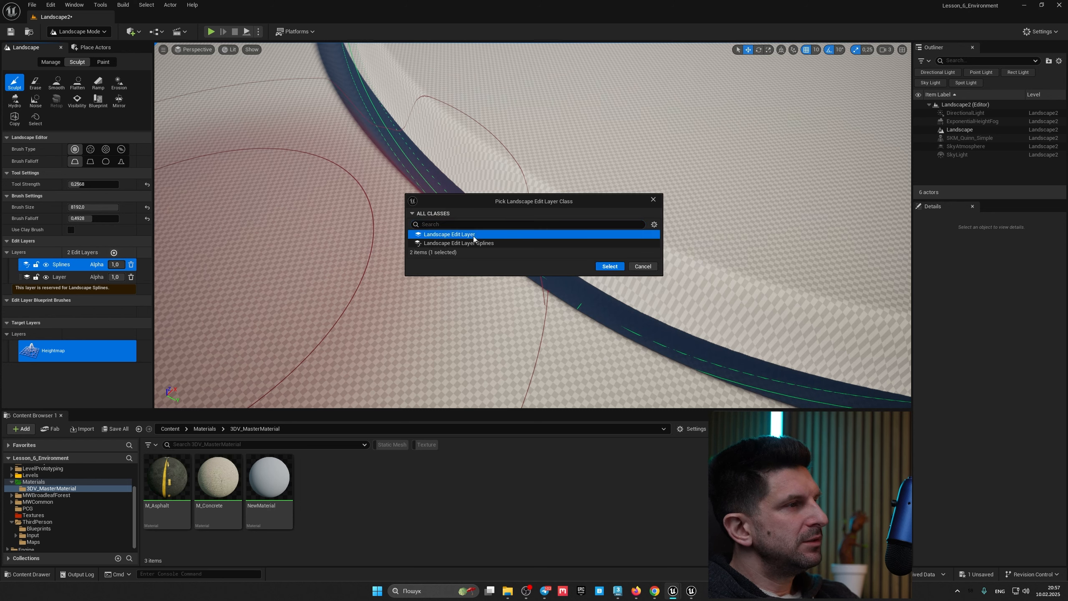
left_click(604, 267)
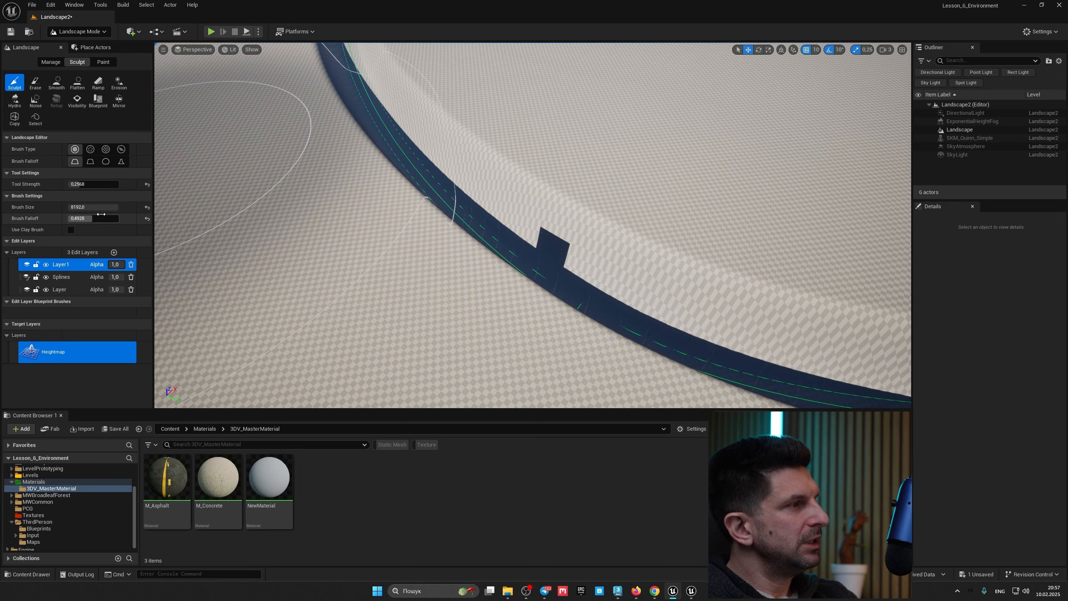
- Try sculpting the terrain beside the spline bend with a brush size of about 1814, and delete the added edit layer
left_click_drag(112, 208, 96, 207)
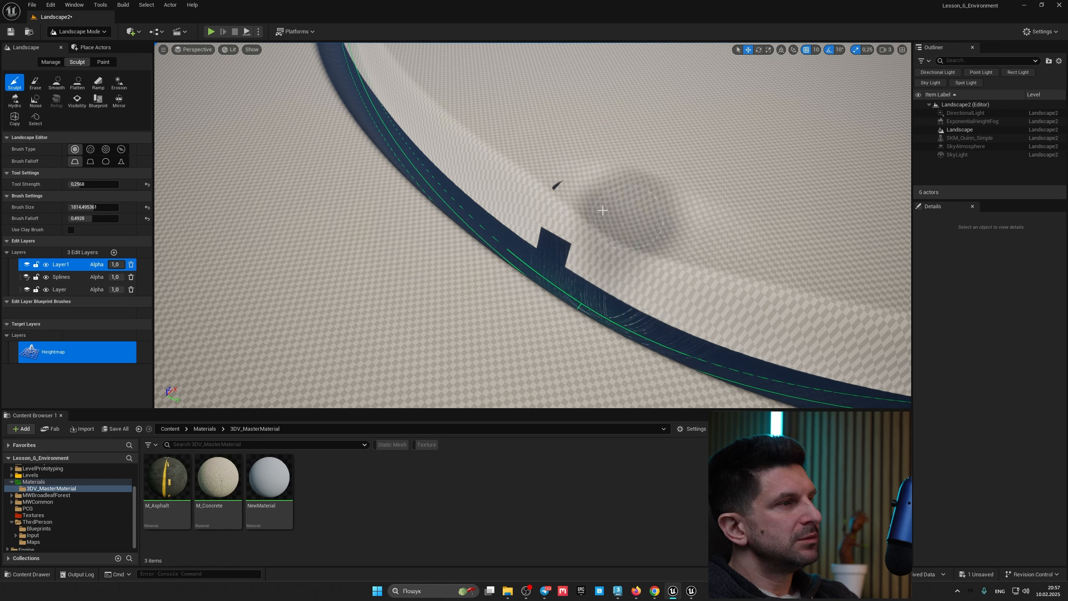
mouse_move(603, 210)
left_mouse_down()
mouse_move(492, 133)
mouse_move(654, 253)
mouse_move(837, 297)
mouse_move(621, 239)
mouse_move(513, 186)
mouse_move(435, 92)
mouse_move(536, 204)
mouse_move(601, 255)
left_mouse_up()
mouse_move(602, 255)
right_mouse_down()
mouse_move(648, 253)
mouse_move(542, 257)
mouse_move(644, 261)
mouse_move(669, 250)
mouse_move(584, 257)
right_mouse_up()
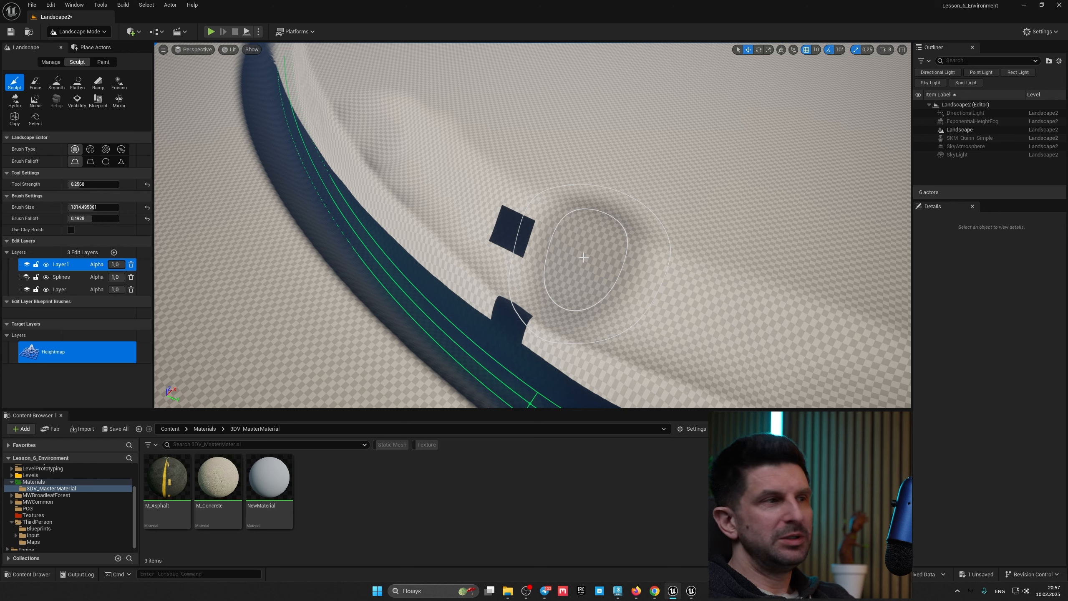
left_click(131, 264)
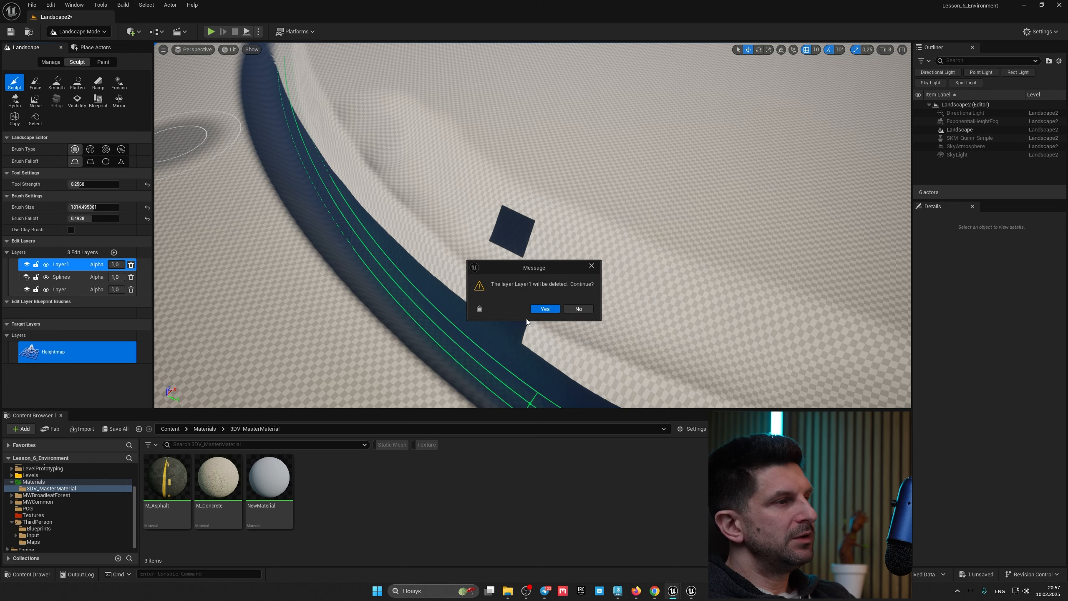
left_click(542, 309)
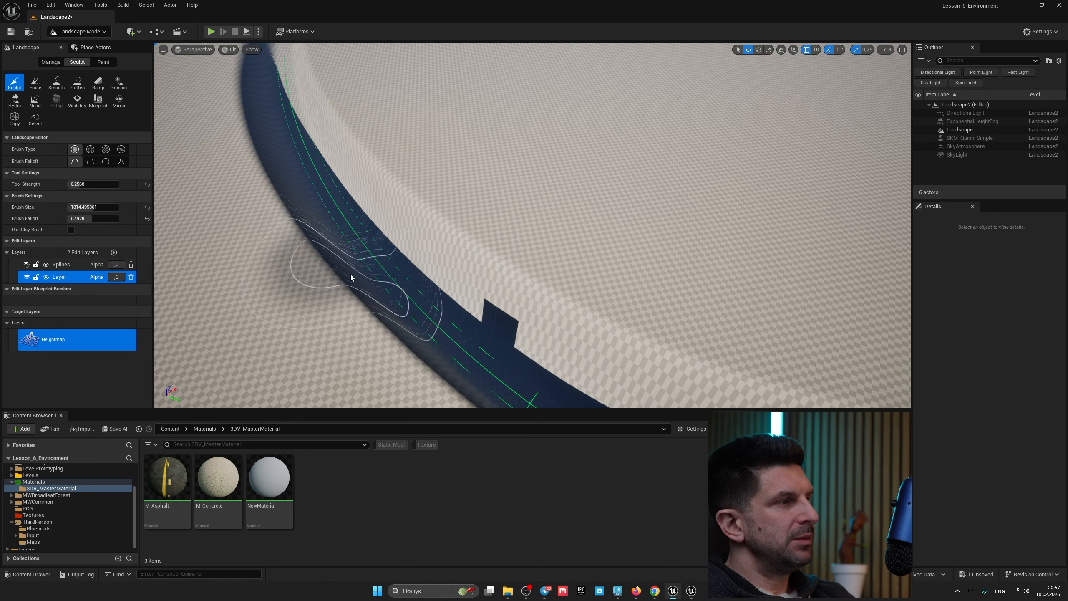
- Raise the lowered spline control point in the near bend above the terrain to a Z location of about 1390
left_click(51, 62)
mouse_move(460, 287)
right_mouse_down()
mouse_move(549, 281)
mouse_move(477, 309)
mouse_move(465, 304)
mouse_move(472, 286)
right_mouse_up()
key("w")
left_click(477, 303)
key("s")
left_click_drag(506, 323, 513, 136)
key("w")
mouse_move(513, 136)
right_mouse_down()
mouse_move(551, 111)
mouse_move(504, 122)
right_mouse_up()
key("a")
right_click_drag(463, 215, 481, 211)
left_click_drag(509, 233, 512, 328)
mouse_move(511, 328)
right_mouse_down()
mouse_move(490, 337)
mouse_move(486, 353)
mouse_move(450, 362)
mouse_move(540, 330)
mouse_move(526, 332)
right_mouse_up()
key("w")
key("d")
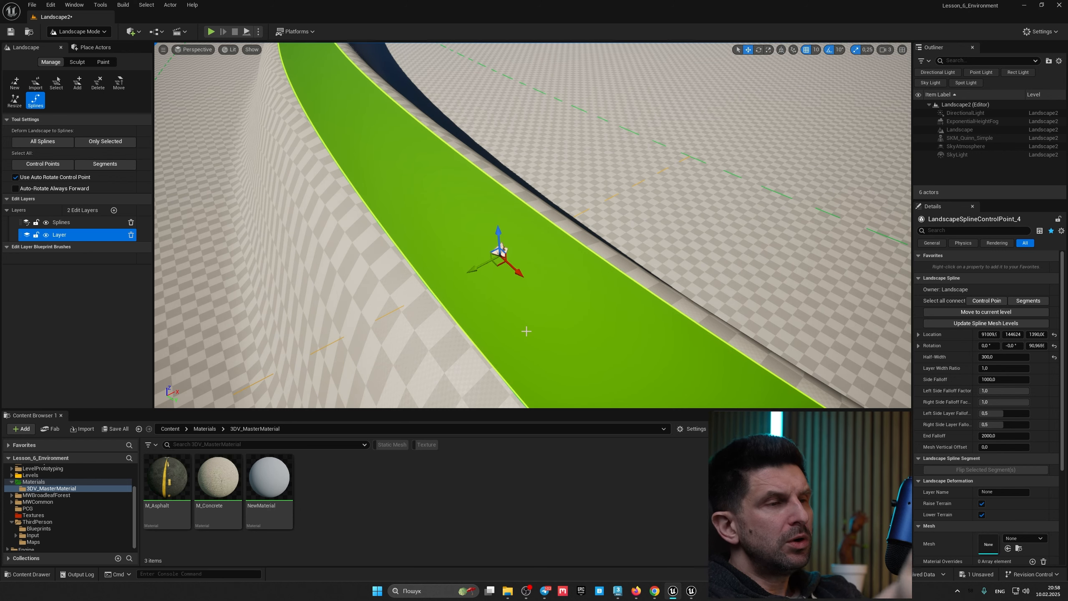
right_click_drag(526, 312, 578, 234)
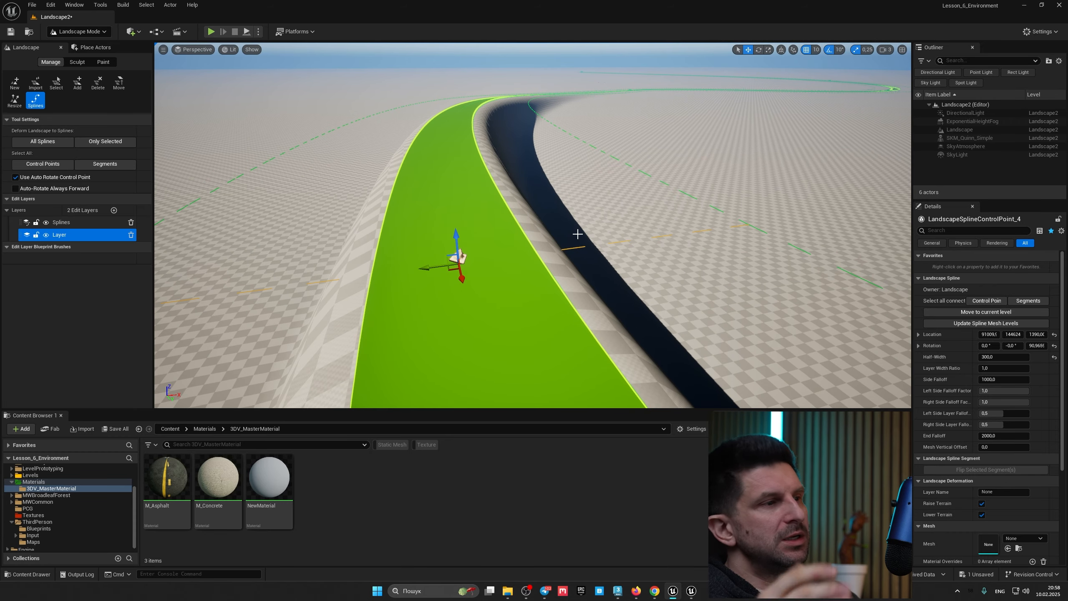
- Switch to 3ds Max, select the SM_Road mesh and examine its shape and subdivision from several angles
left_click(620, 591)
middle_click_drag(545, 397, 566, 397, "alt")
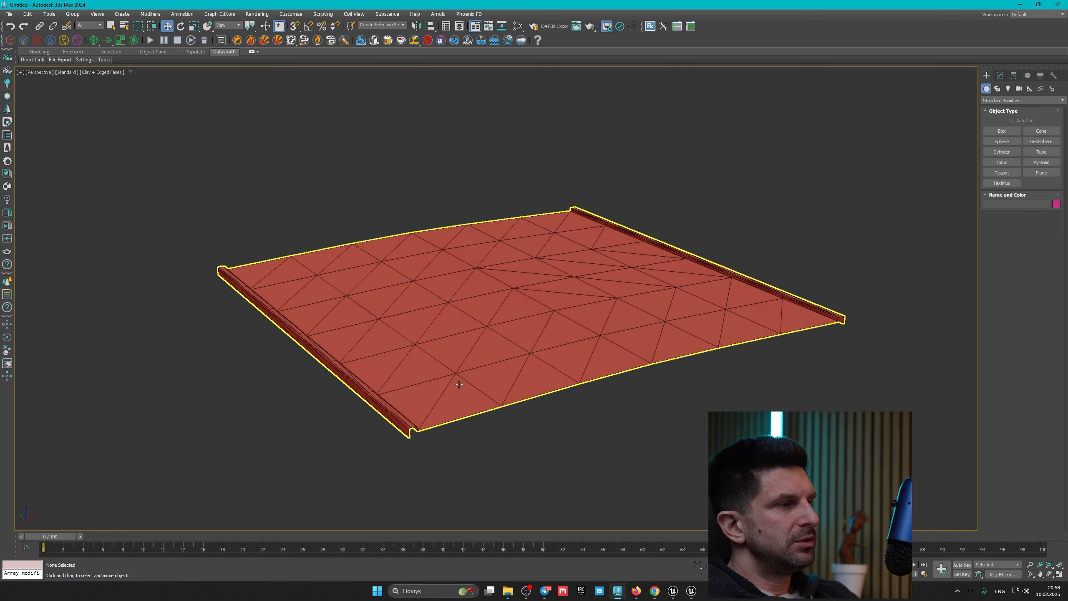
scroll(456, 366, "up", 3)
scroll(467, 352, "down", 1)
left_click(477, 337)
right_click(522, 361)
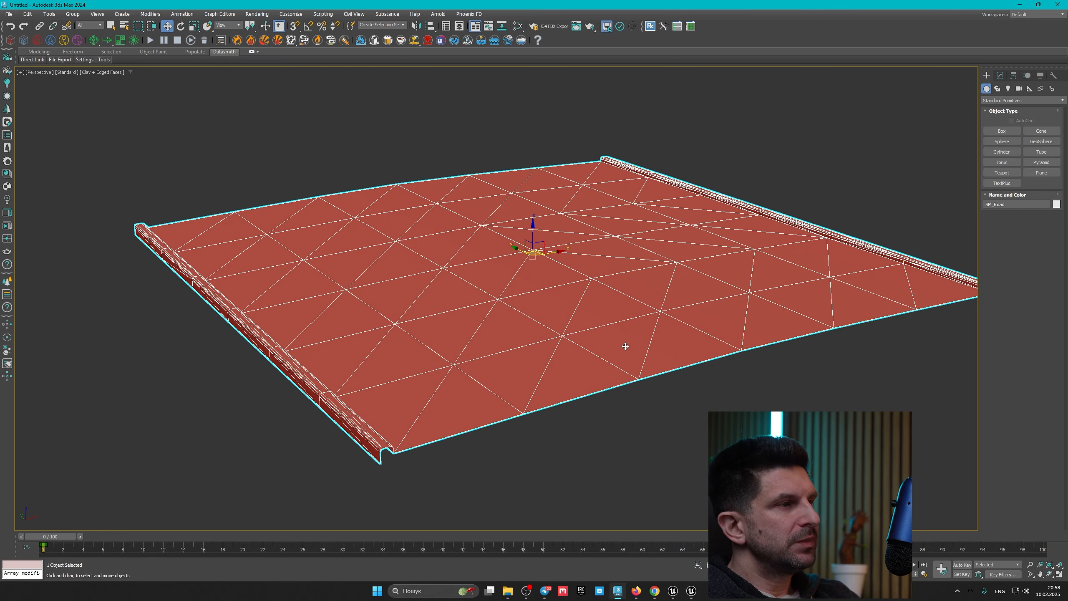
middle_click_drag(643, 341, 653, 372, "alt")
middle_click_drag(615, 328, 465, 287, "alt")
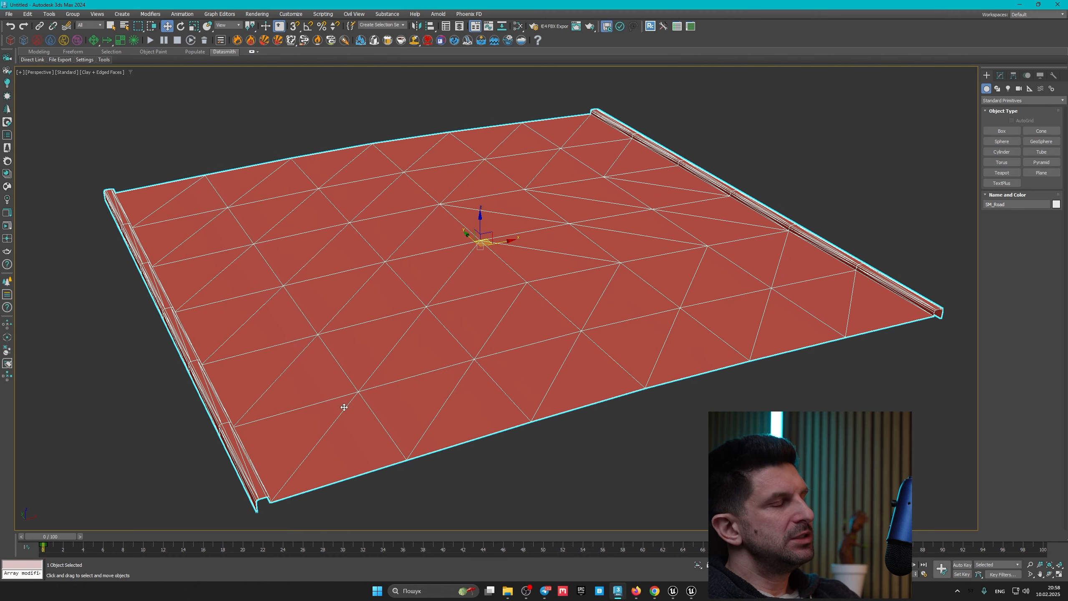
middle_click_drag(319, 376, 502, 353, "alt")
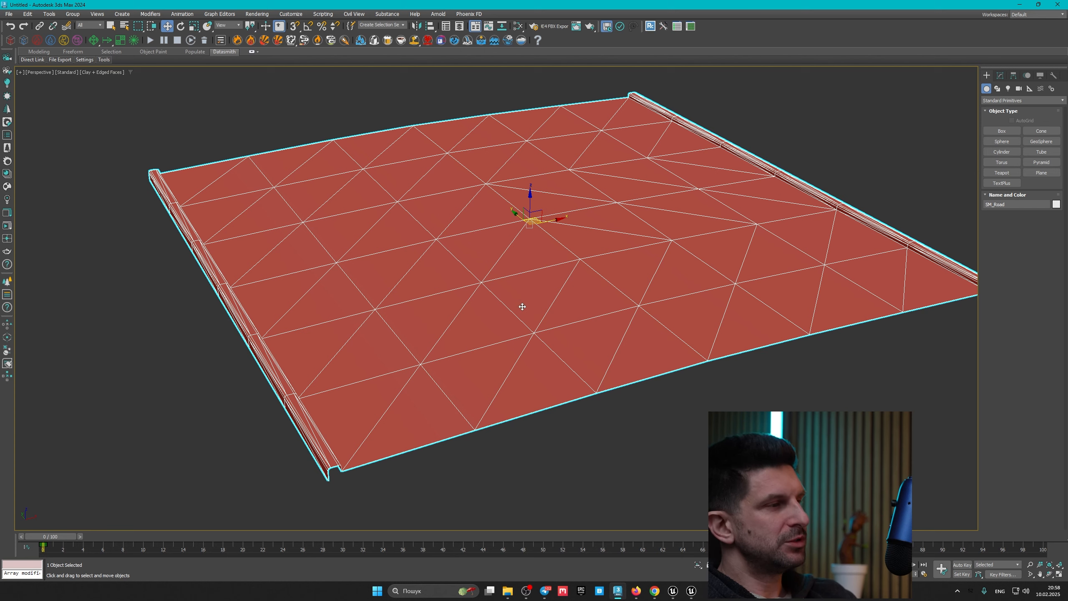
middle_click_drag(523, 307, 532, 369, "alt")
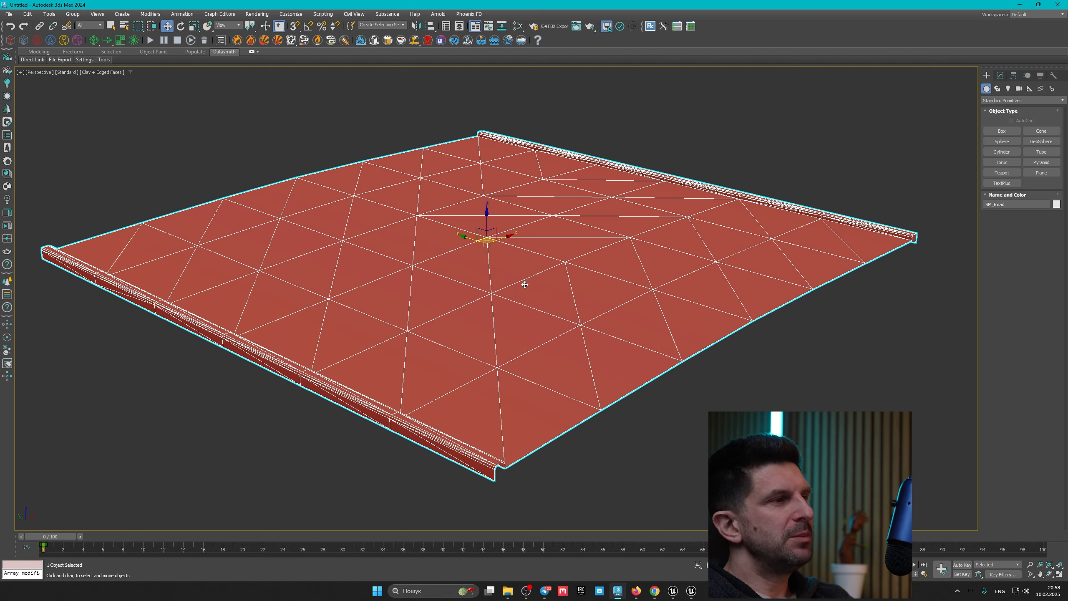
middle_click_drag(525, 317, 458, 423, "alt")
middle_click_drag(471, 275, 524, 292, "alt")
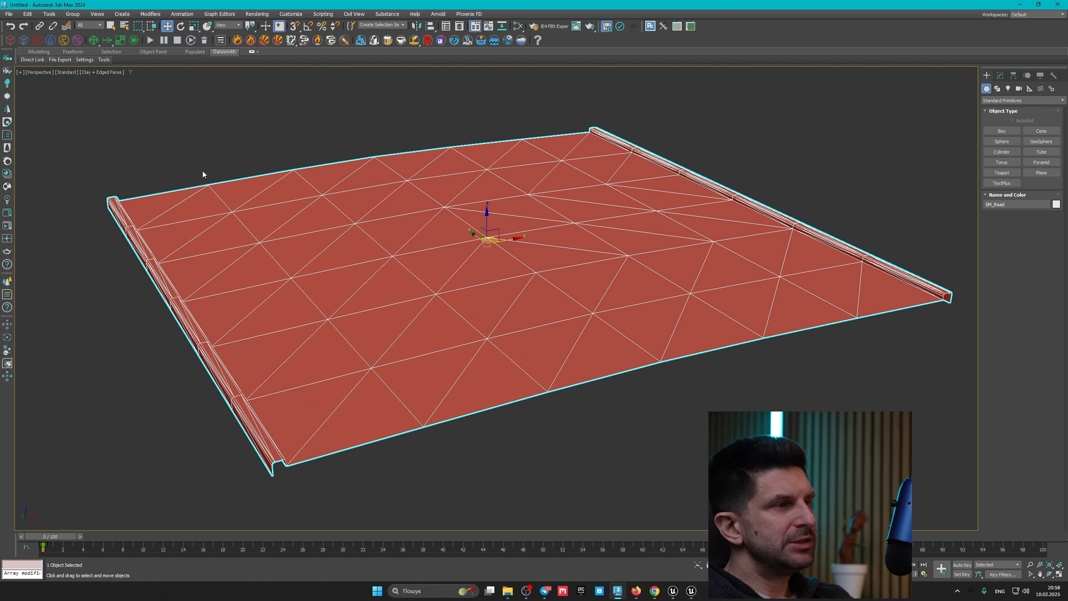
- Examine the curb profile at the road mesh's near corner
middle_click_drag(305, 345, 333, 287)
scroll(308, 381, "up", 7)
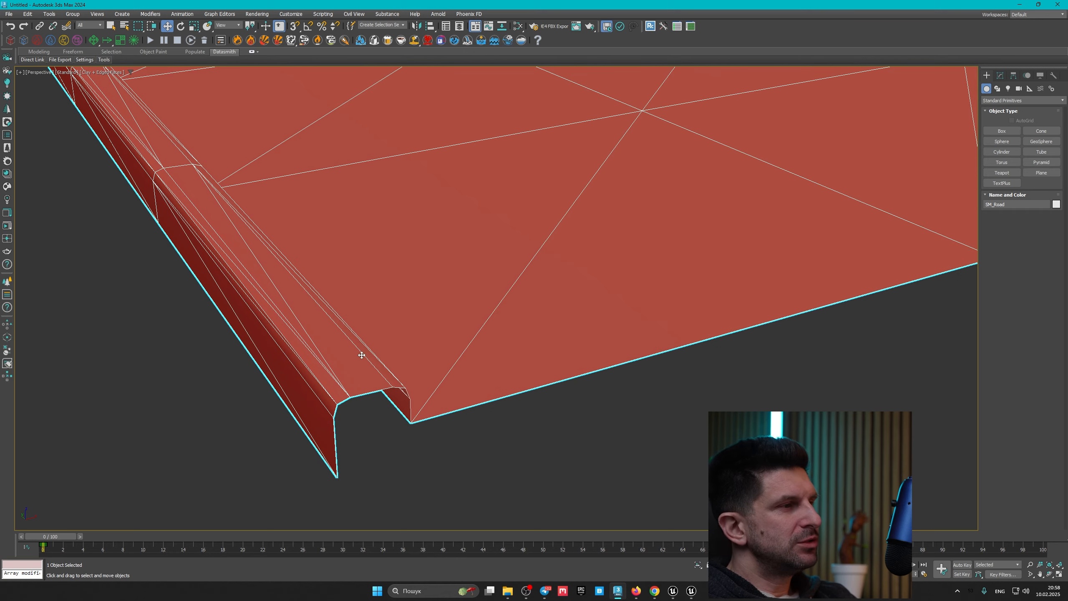
middle_click_drag(409, 377, 374, 387, "alt")
scroll(374, 387, "down", 10)
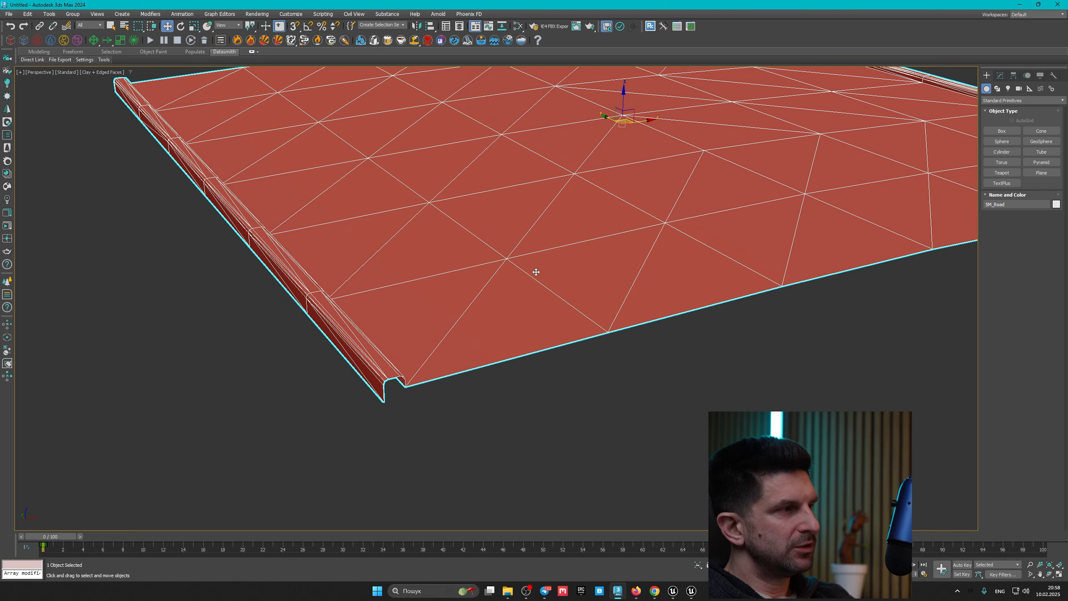
- Check a single face on the road mesh's surface, and return to object-level selection
left_click(1000, 76)
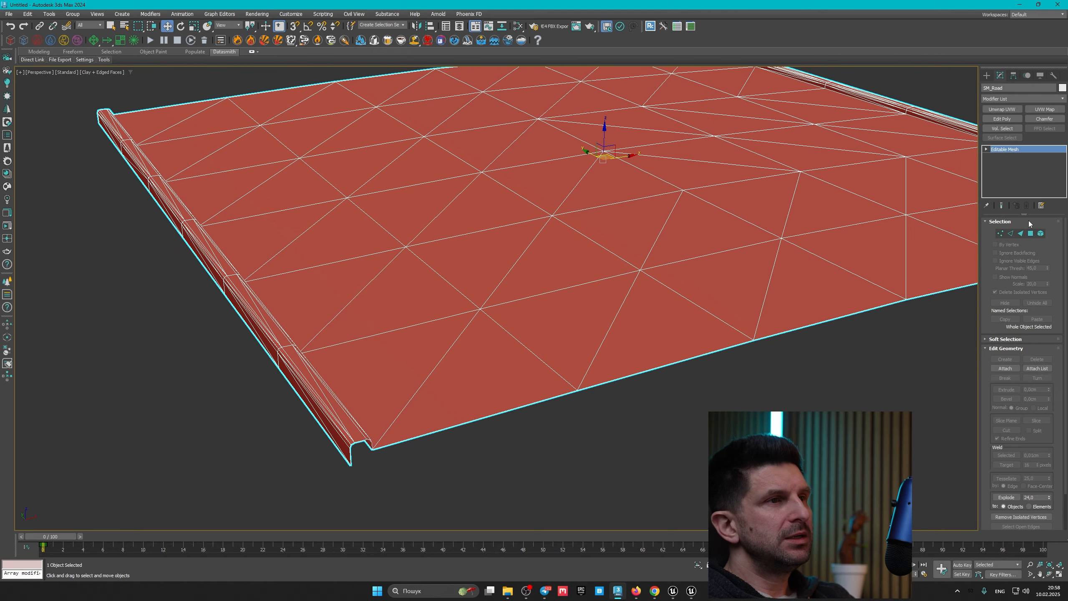
left_click(1031, 234)
left_click(581, 286)
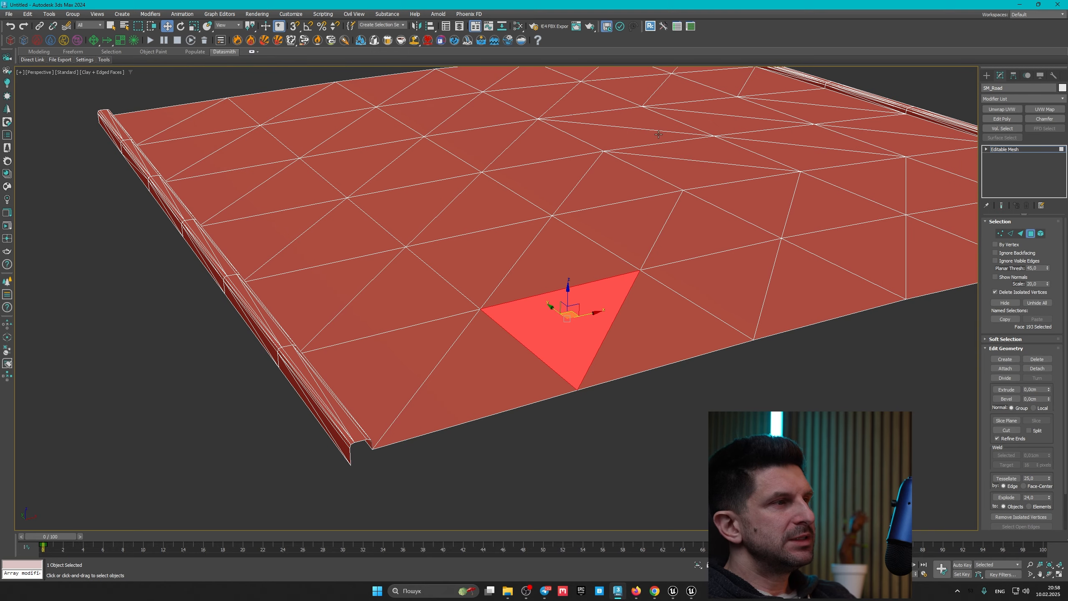
left_click(1032, 234)
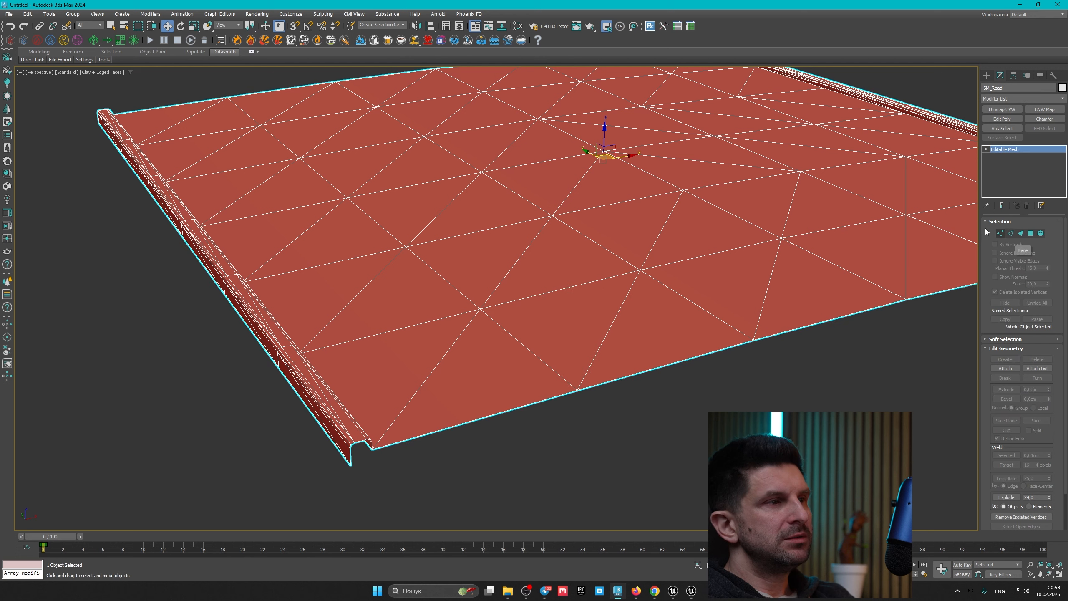
middle_click_drag(711, 225, 672, 249)
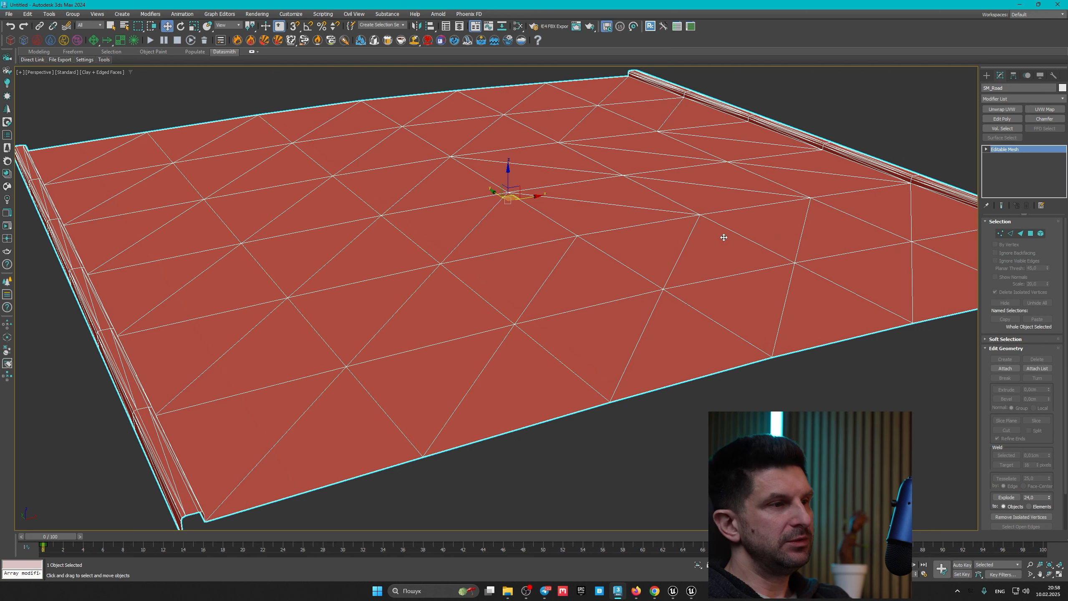
- Switch to Unreal Engine, open the SM_Road static mesh from the Geometry folder and examine its curb and road surface
left_click(674, 591)
scroll(48, 490, "up", 3)
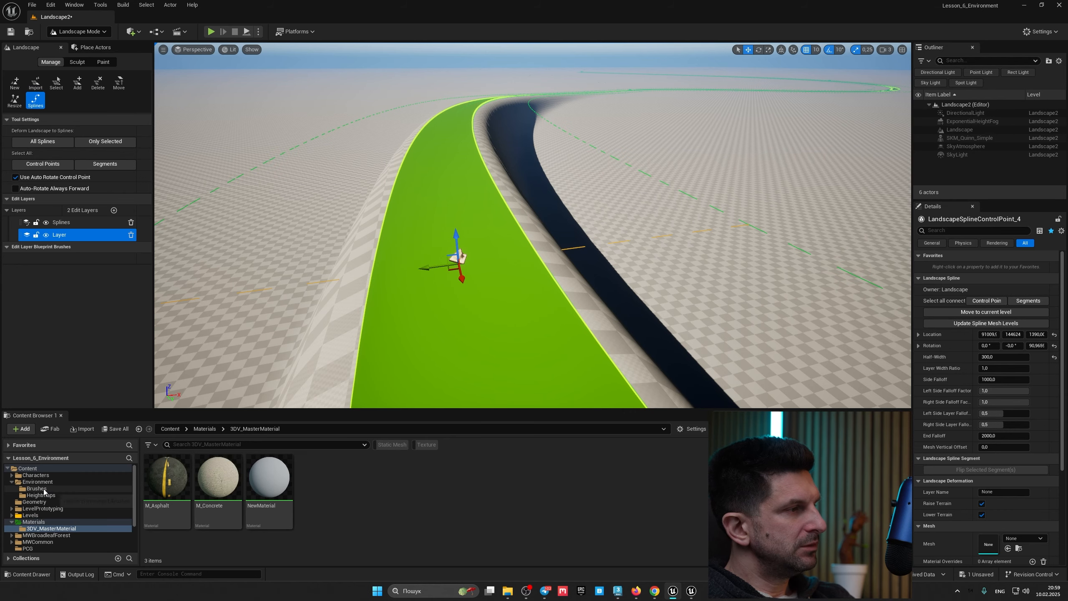
left_click(34, 502)
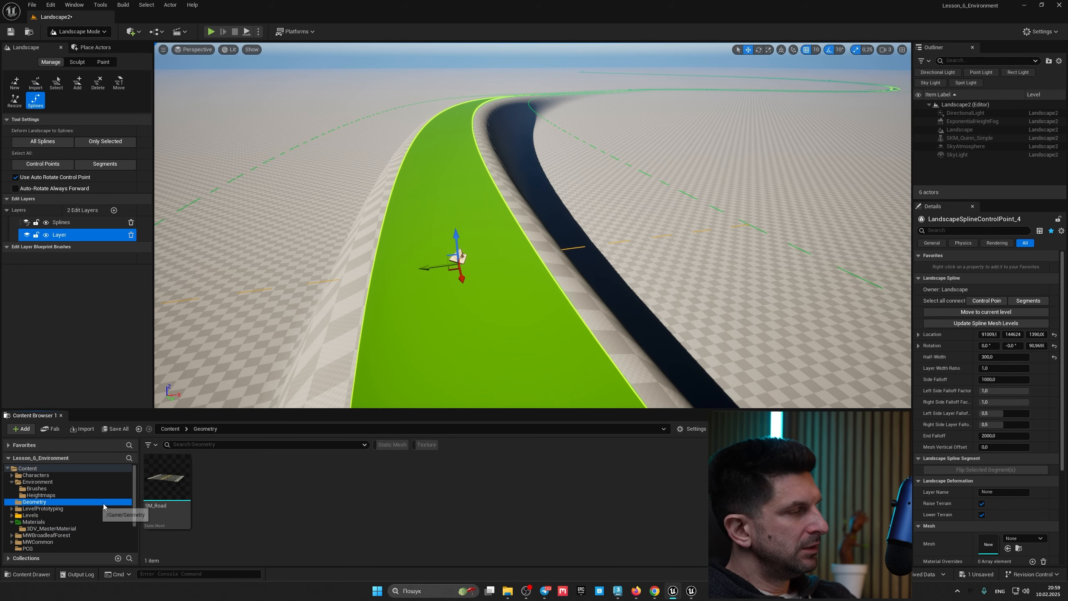
left_click(167, 480)
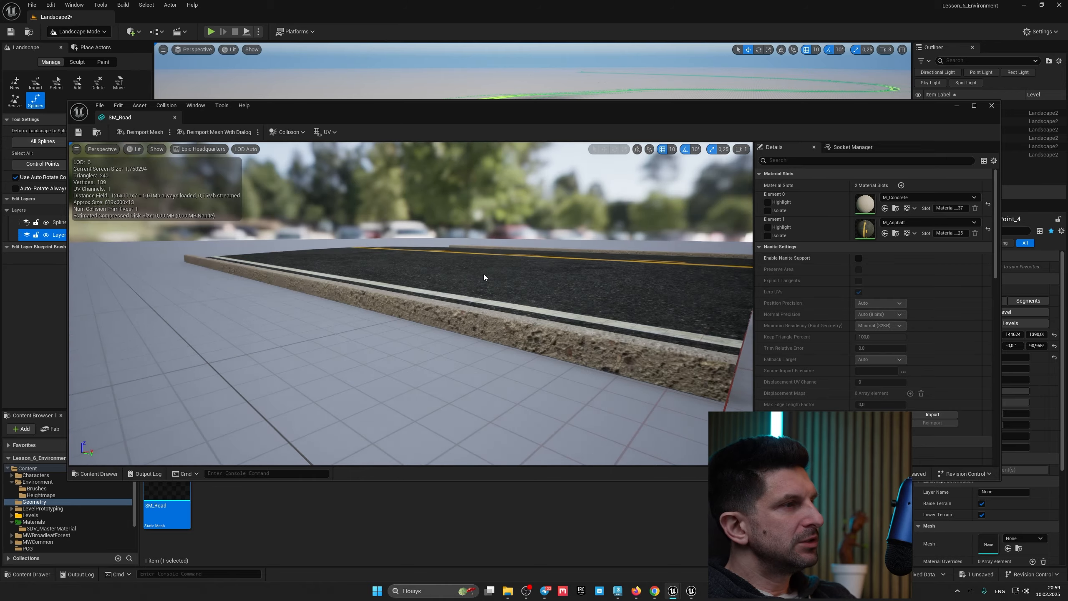
left_click_drag(484, 274, 408, 319, "alt")
right_click_drag(408, 319, 415, 269)
right_click_drag(507, 286, 507, 323)
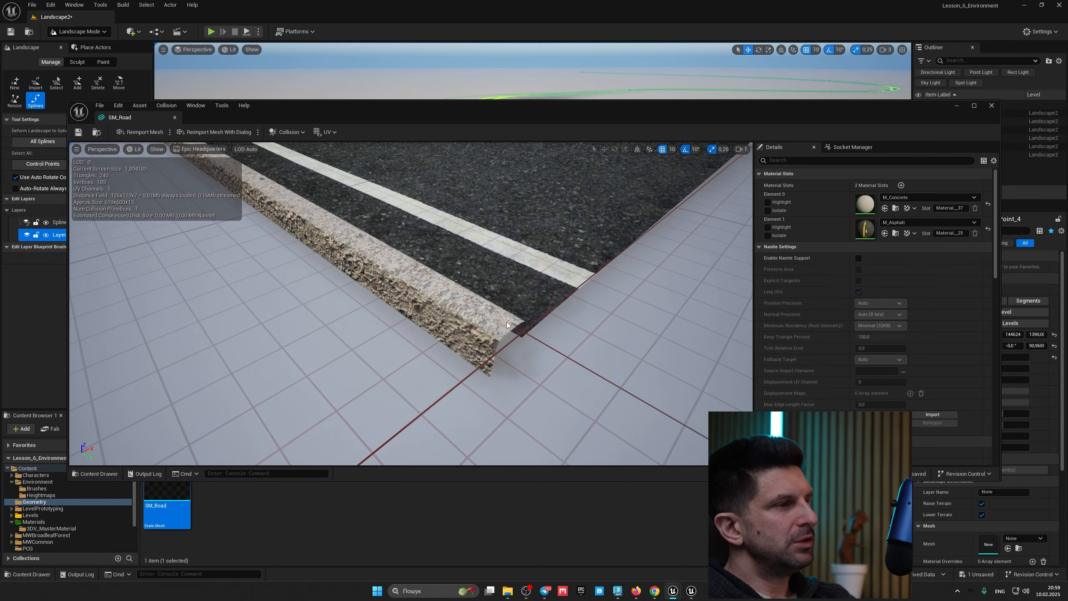
- Inspect the M_Concrete material graph used on the road mesh's curb, and close it
double_click(866, 205)
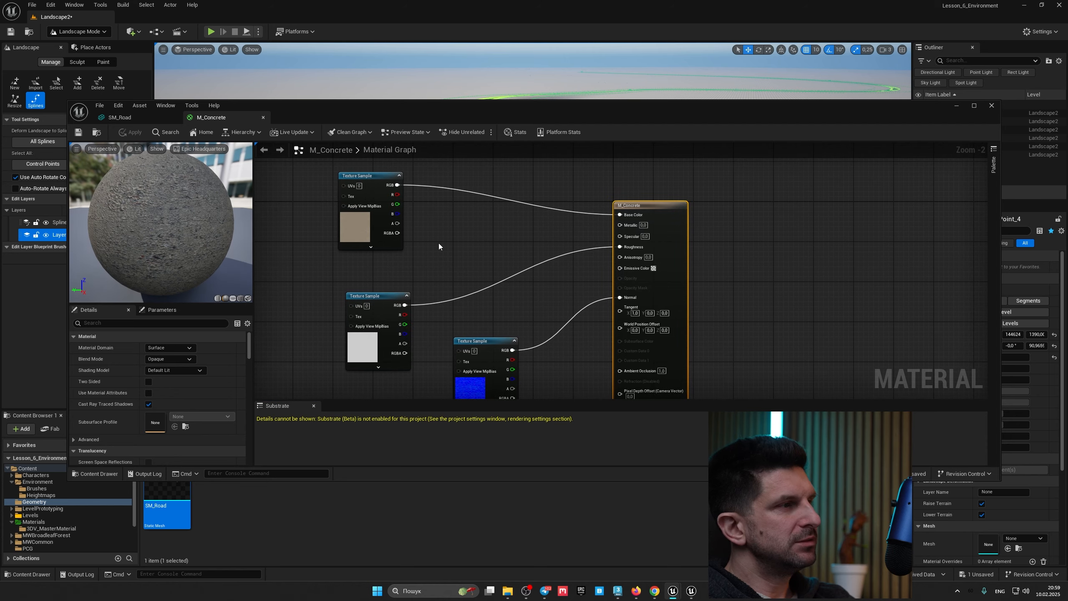
left_click(264, 117)
right_click_drag(575, 265, 573, 225)
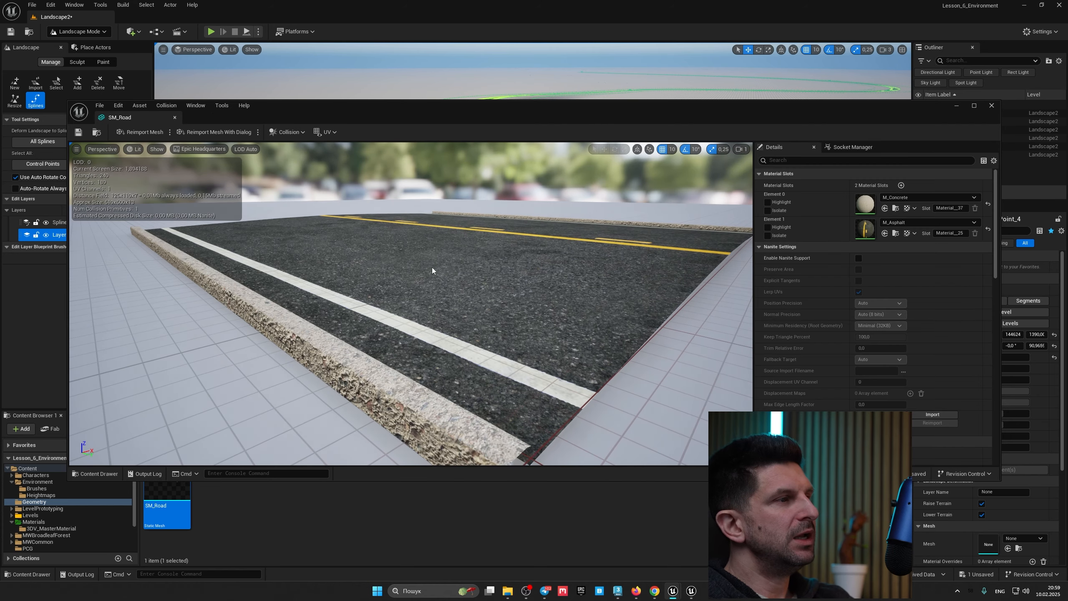
- Inspect the base color texture in the M_Asphalt material graph, and close the material and the road mesh
double_click(865, 228)
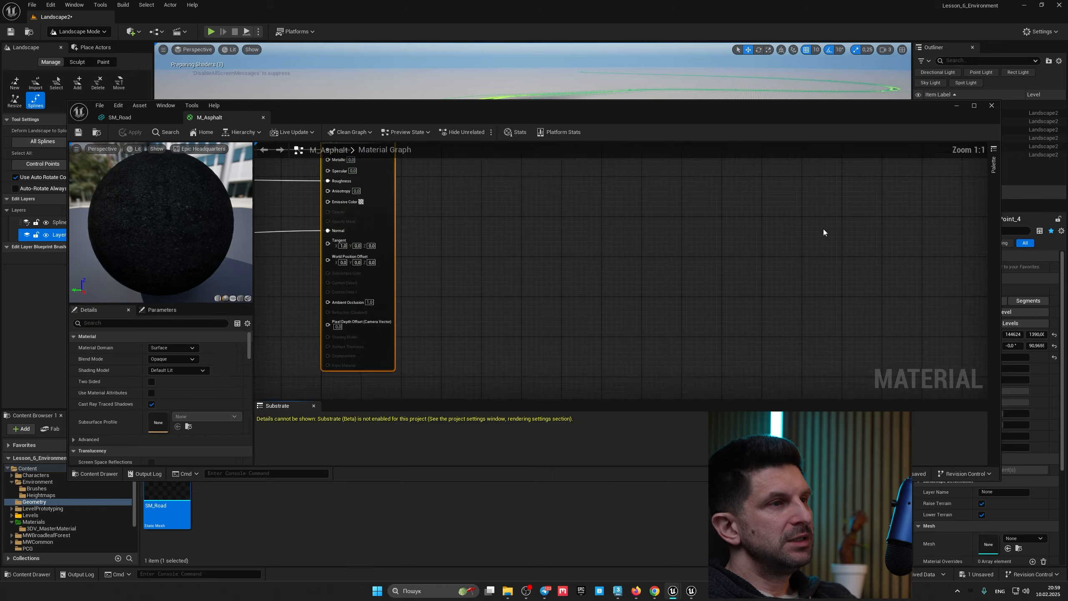
right_click_drag(411, 278, 478, 321)
left_click(410, 201)
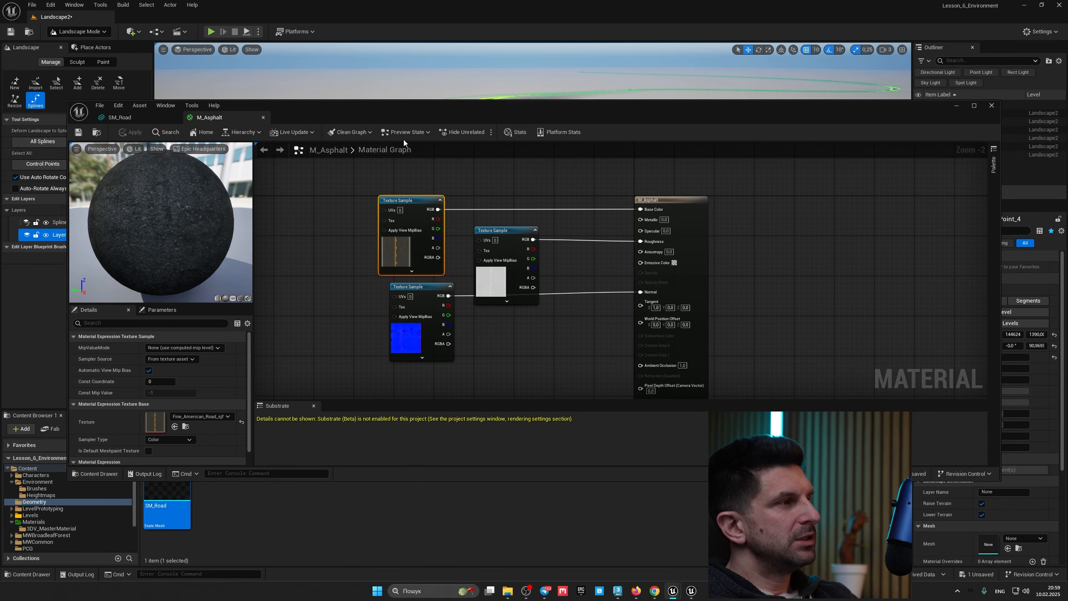
left_click(264, 118)
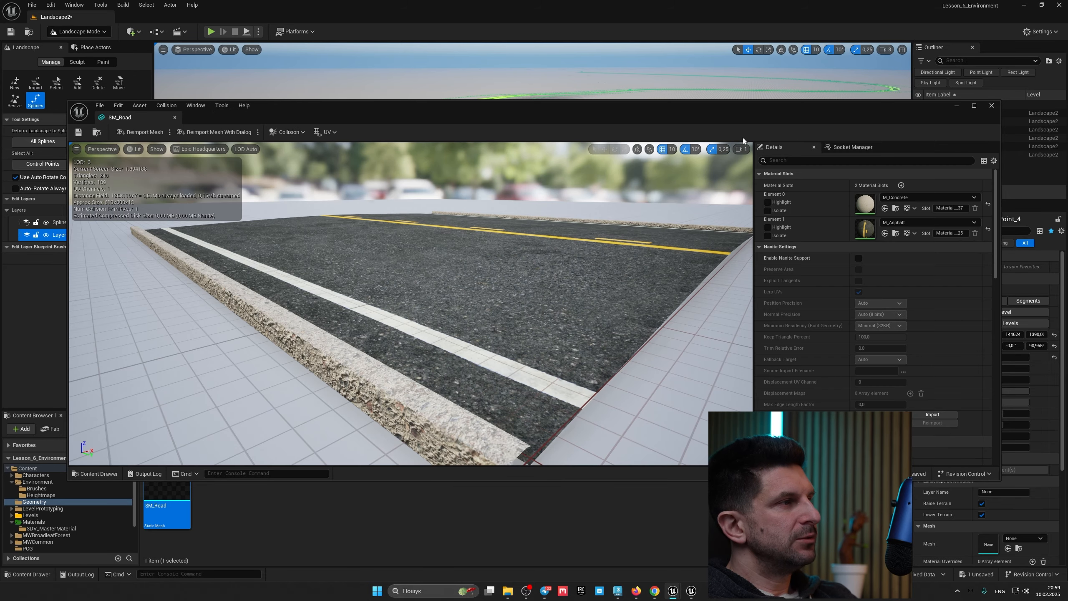
left_click(994, 106)
- Select all connected segments of the landscape spline and add one Spline Meshes entry to them
right_click_drag(491, 279, 583, 296)
mouse_move(442, 246)
right_mouse_down()
mouse_move(542, 240)
mouse_move(439, 247)
right_mouse_up()
right_click_drag(444, 199, 522, 252)
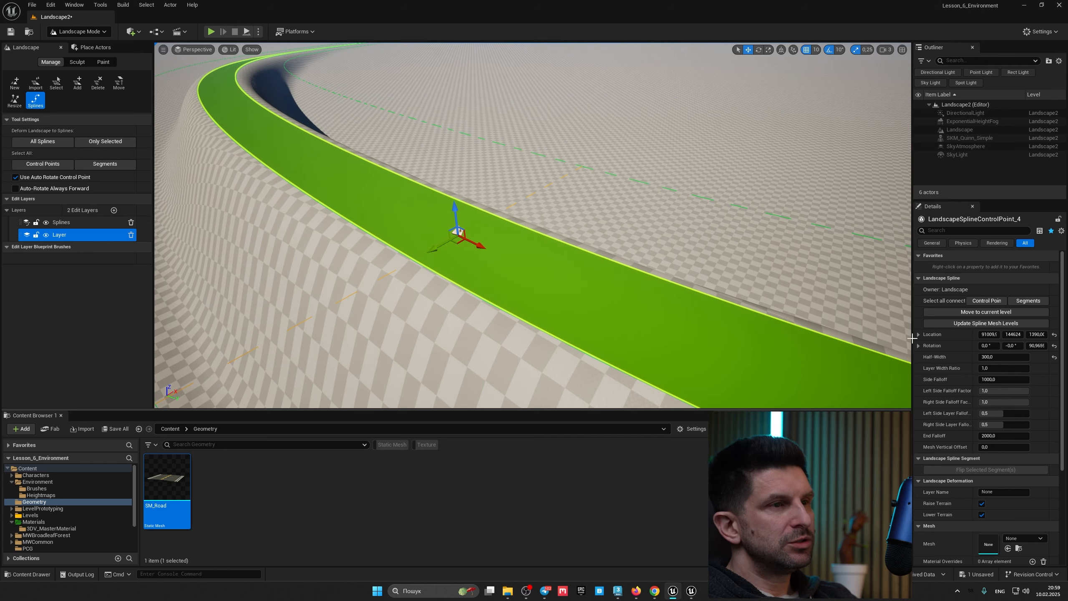
left_click(1033, 302)
right_click_drag(892, 396, 904, 398)
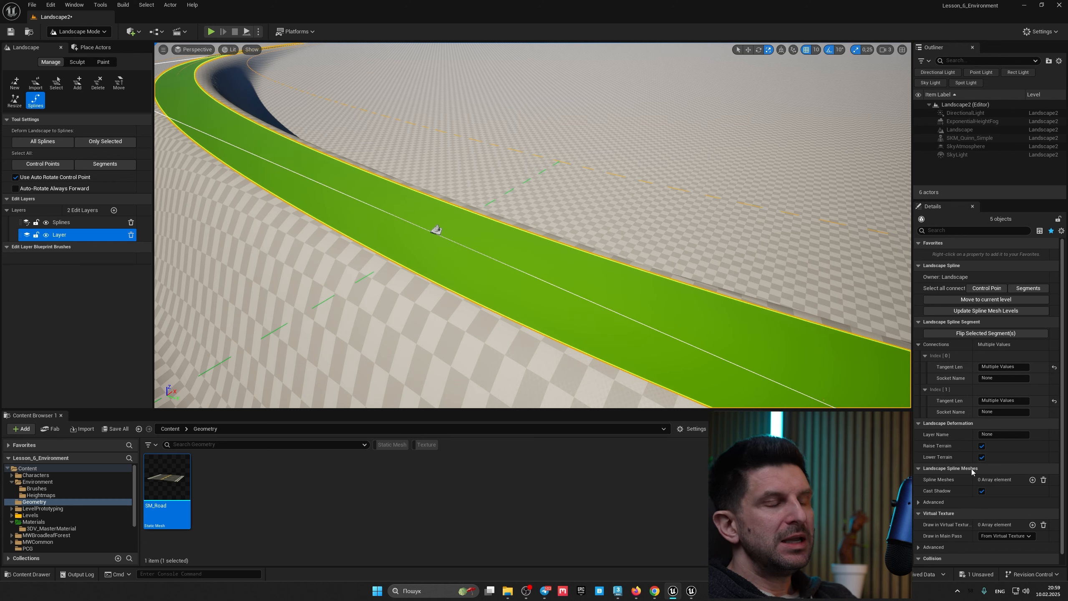
left_click(1033, 480)
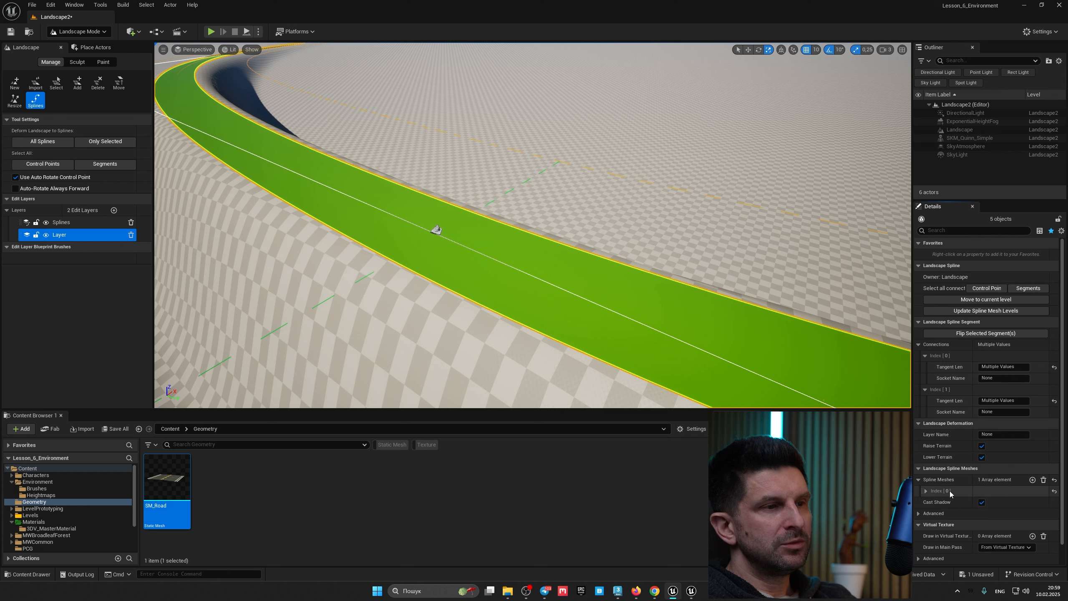
- Assign the SM_Road static mesh to the spline mesh entry and set its Forward Axis to Y
left_click(927, 492)
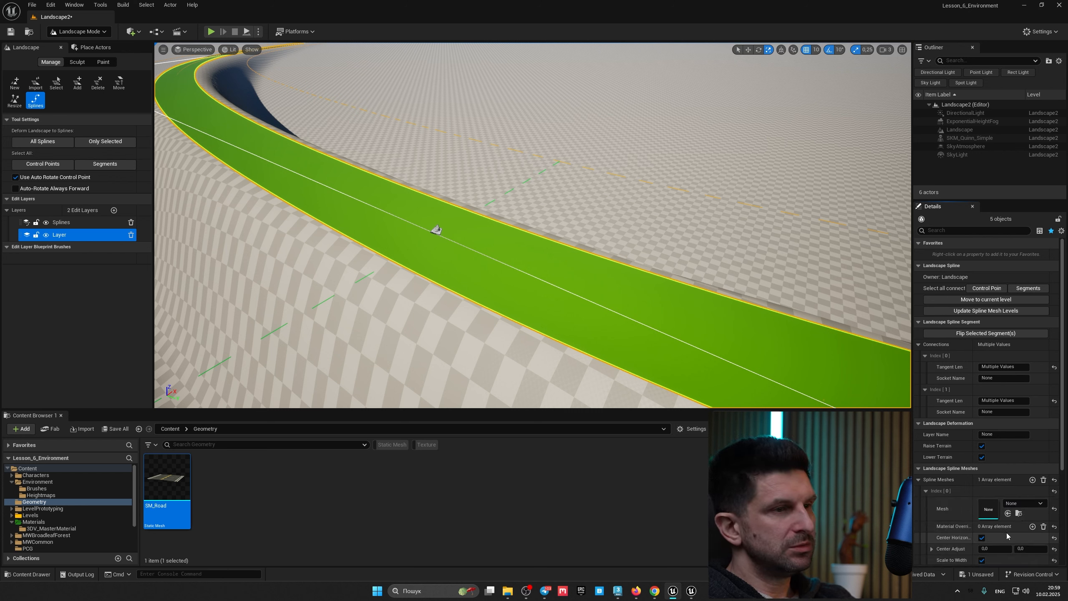
left_click(1008, 513)
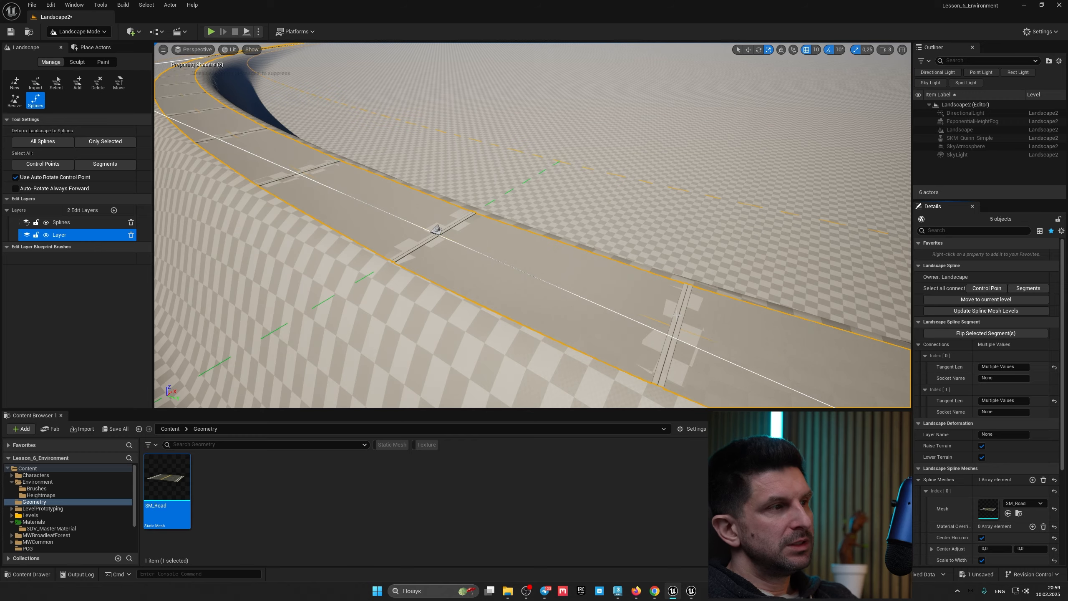
key("a")
right_click_drag(593, 270, 639, 295)
key("w")
key("w")
key("s")
scroll(939, 497, "down", 5)
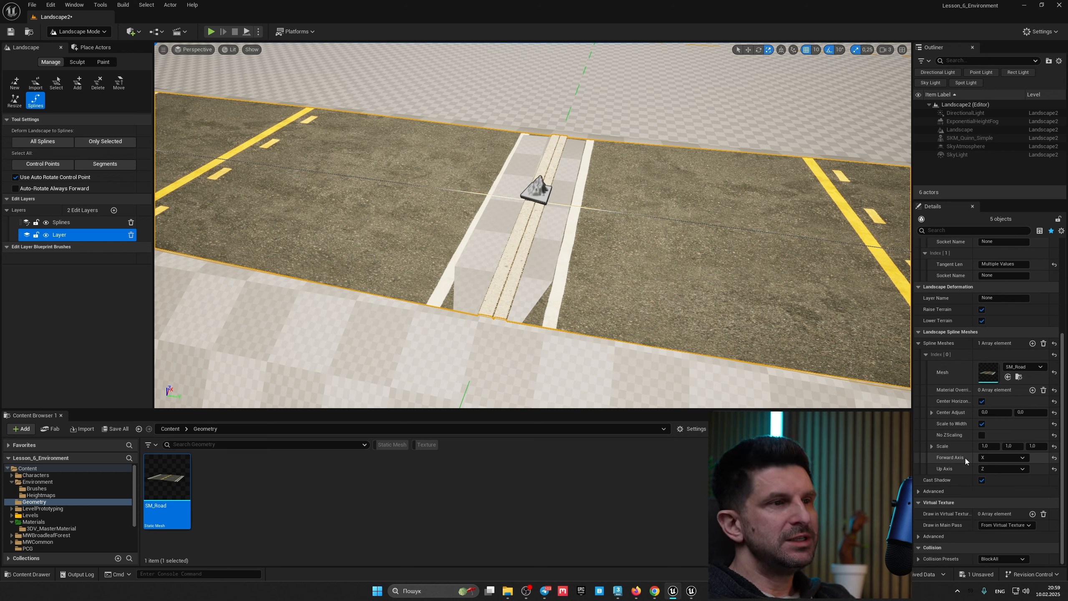
left_click(992, 457)
left_click(997, 471)
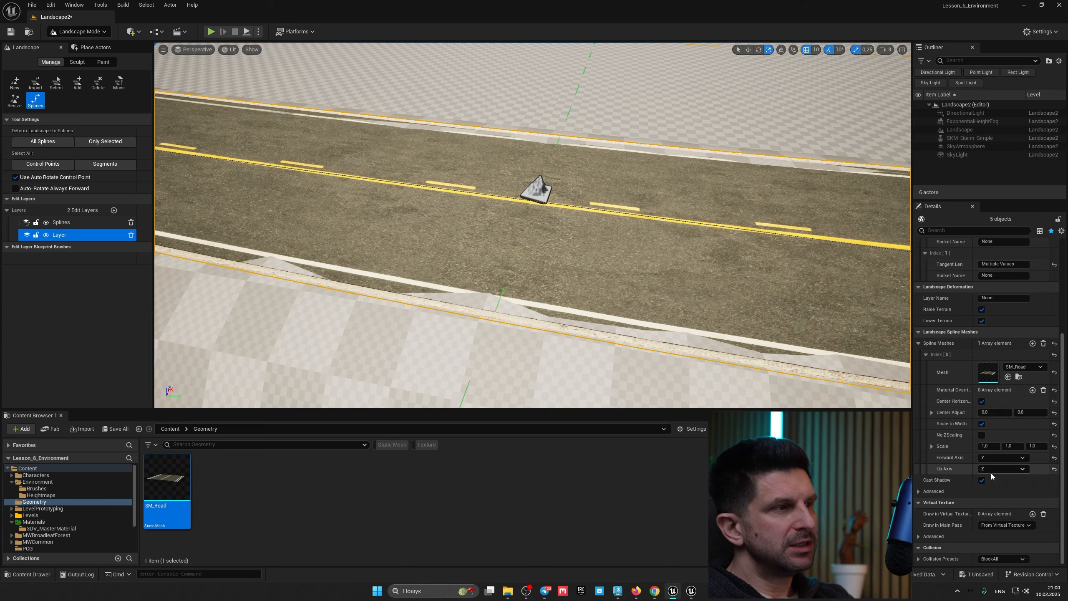
- Select all connected control points of the landscape spline and set their Mesh Vertical Offset to 5
right_click_drag(632, 285, 715, 245)
key("w")
key("d")
right_click_drag(585, 253, 695, 287)
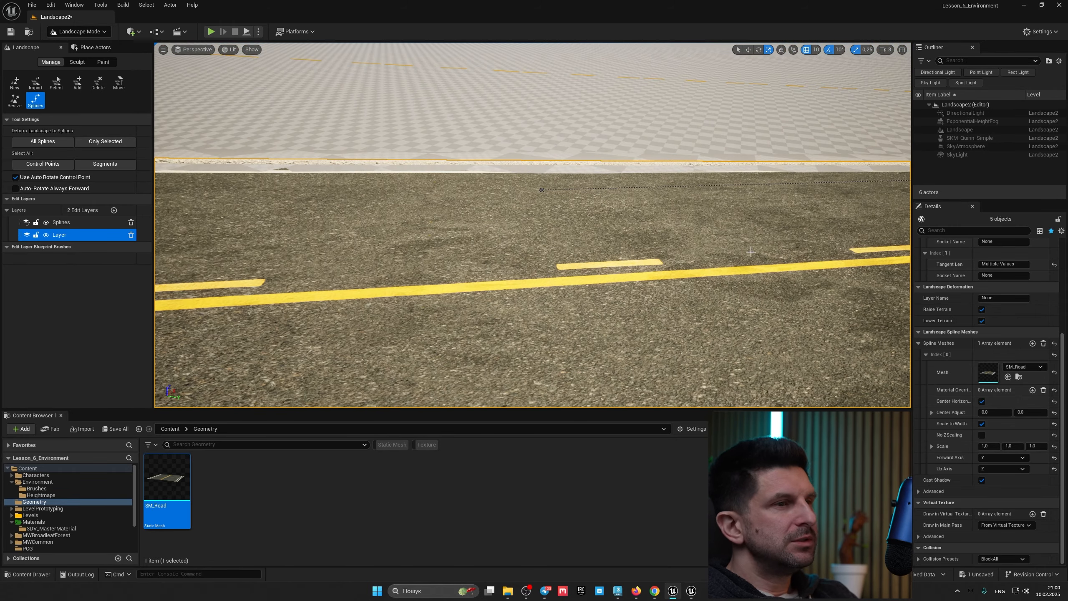
scroll(970, 385, "up", 3)
scroll(970, 384, "up", 3)
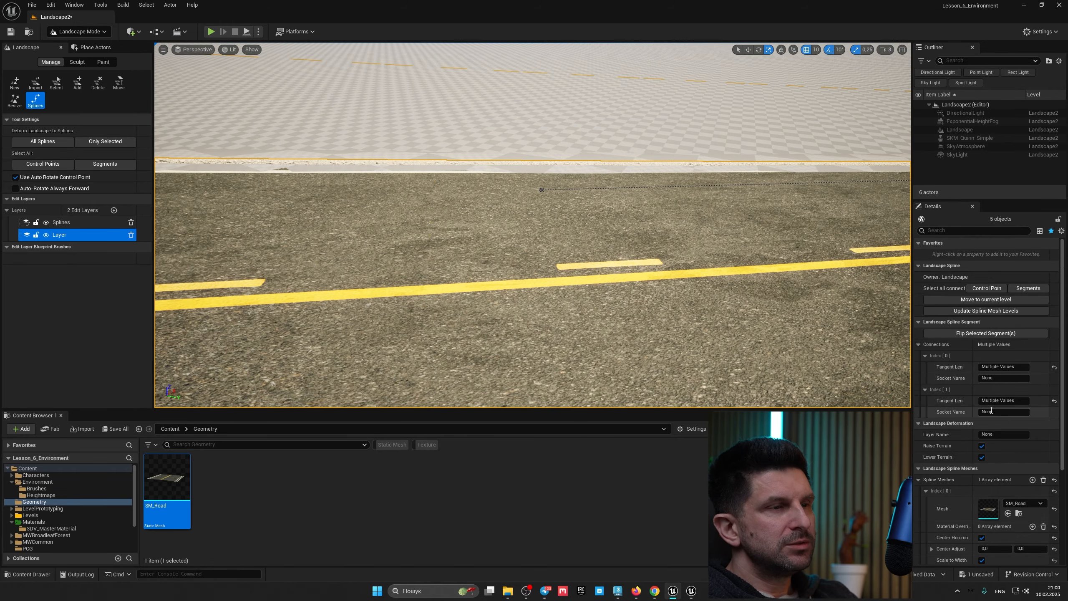
left_click(993, 289)
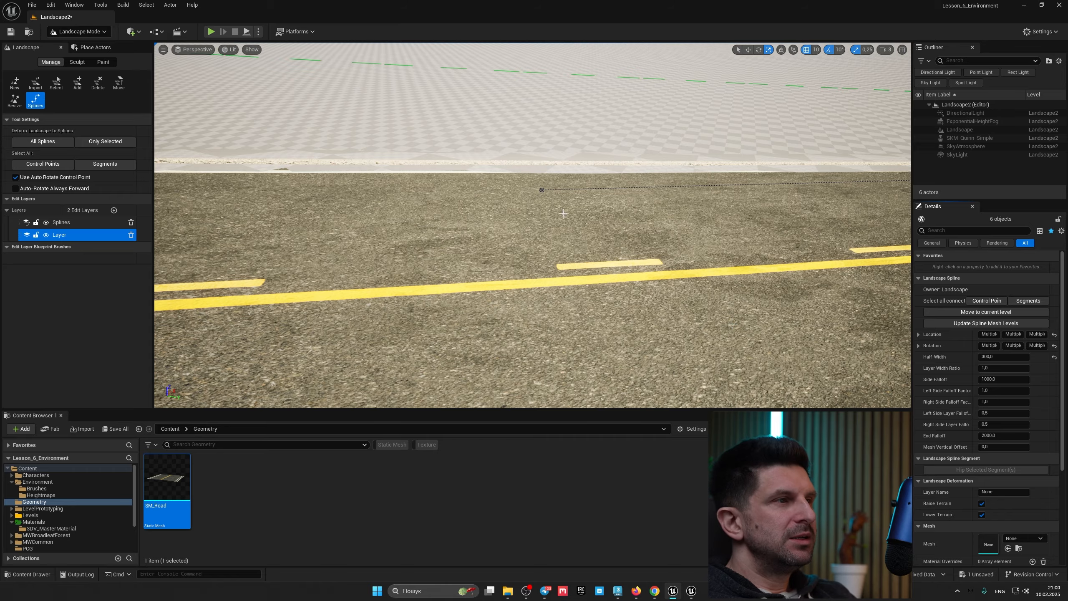
right_click_drag(564, 214, 433, 197)
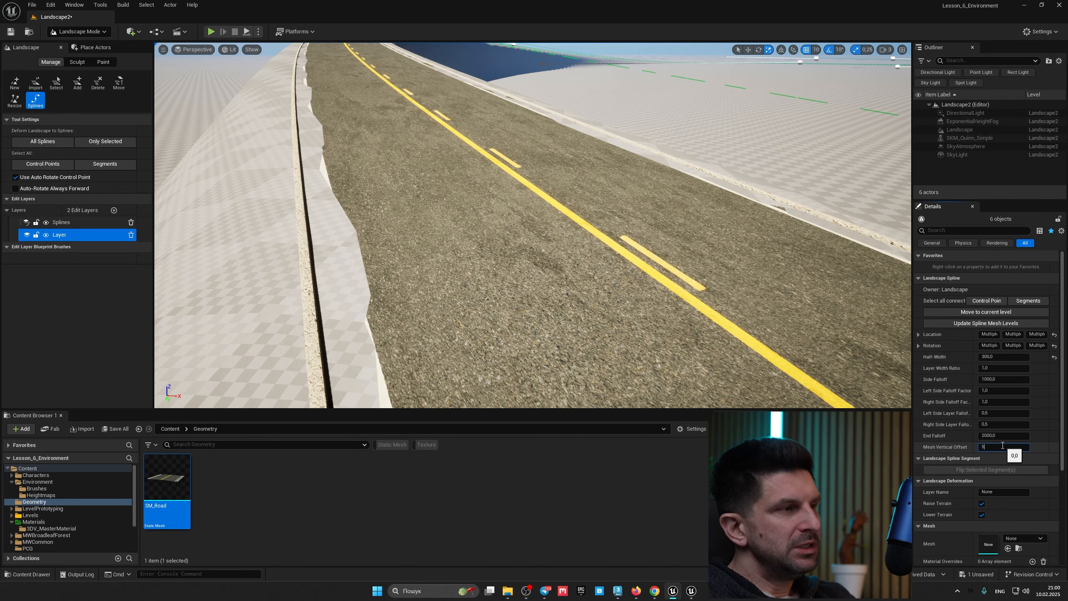
key("Return")
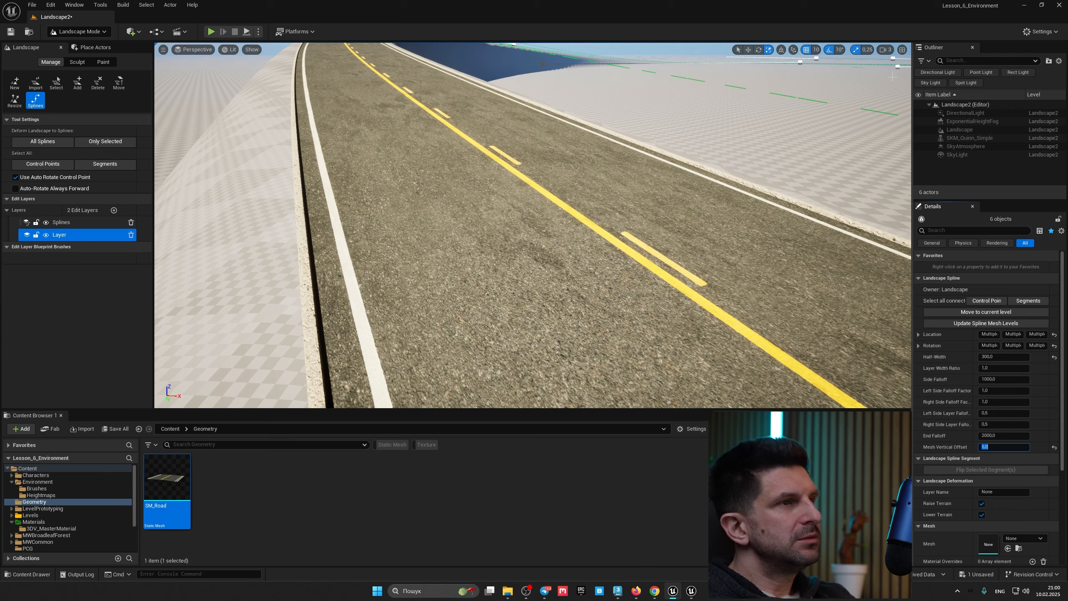
- Lower the viewport camera speed to 0.1 and examine the curb's edge against the terrain along the road
left_click(886, 50)
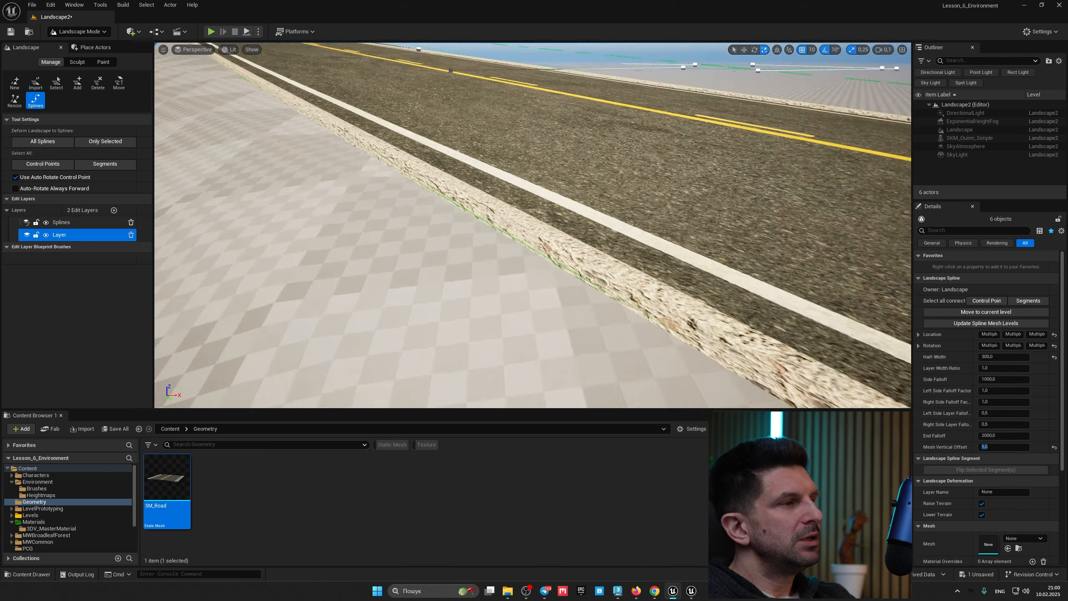
right_click_drag(532, 225, 514, 211)
right_click_drag(738, 143, 753, 172)
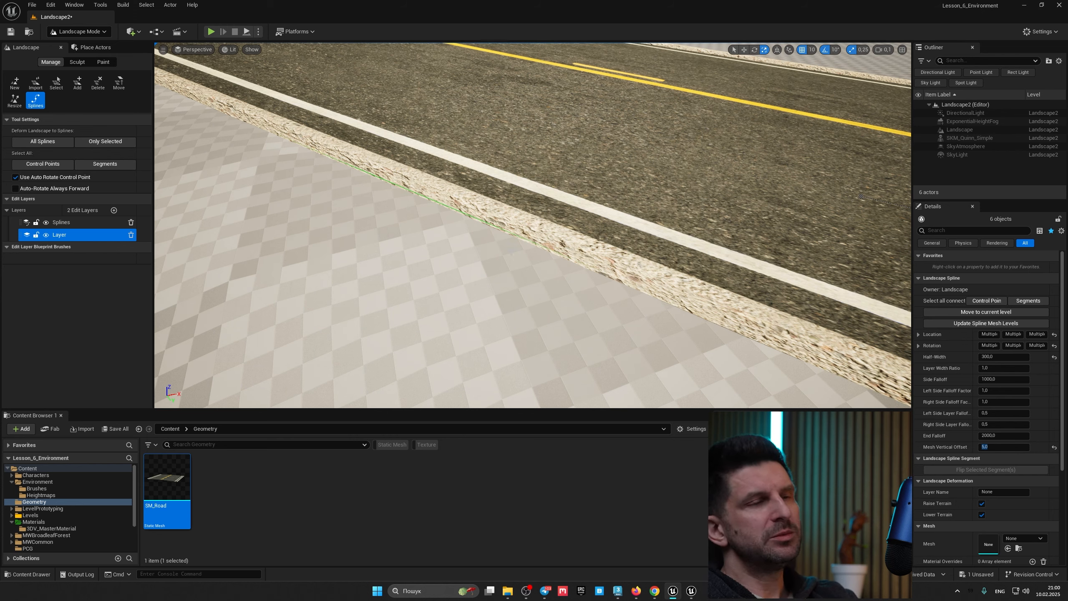
right_click_drag(546, 262, 521, 232)
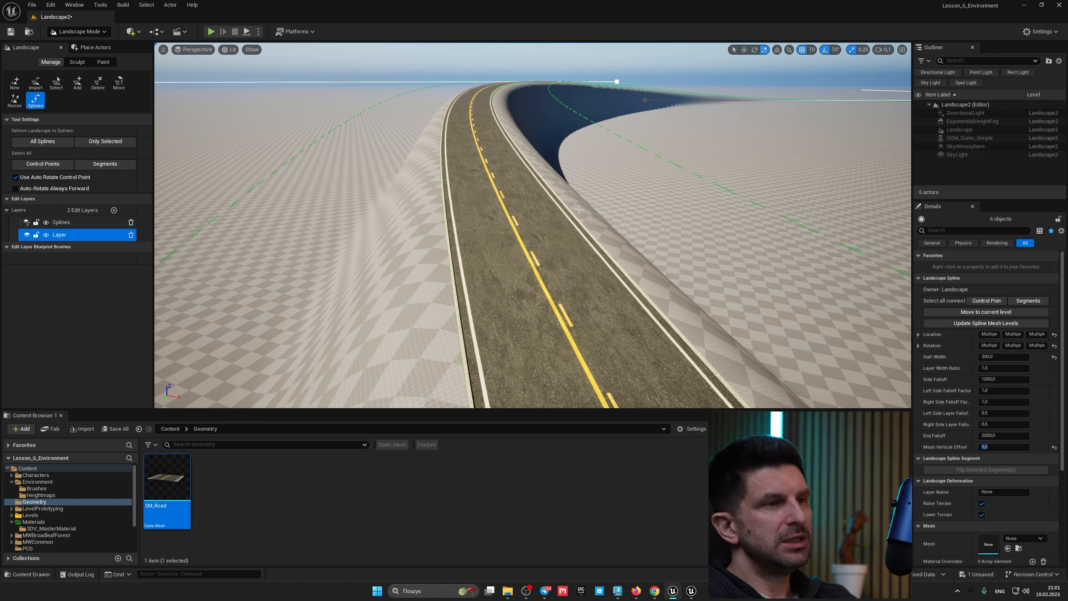
- Try a Side Falloff of 30000 on all the spline's control points
left_click(1002, 380)
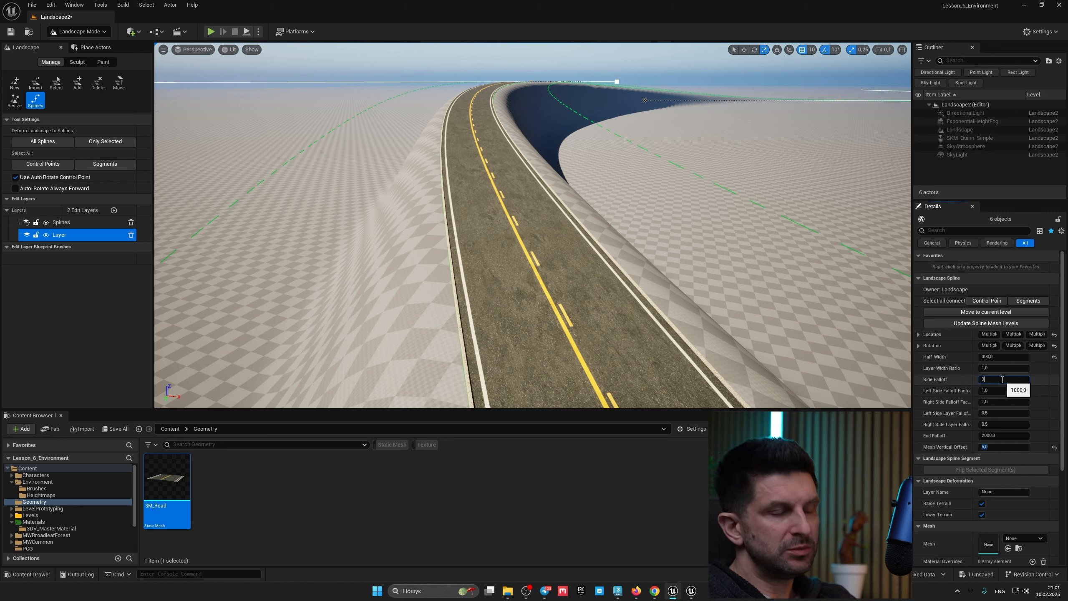
key("Return")
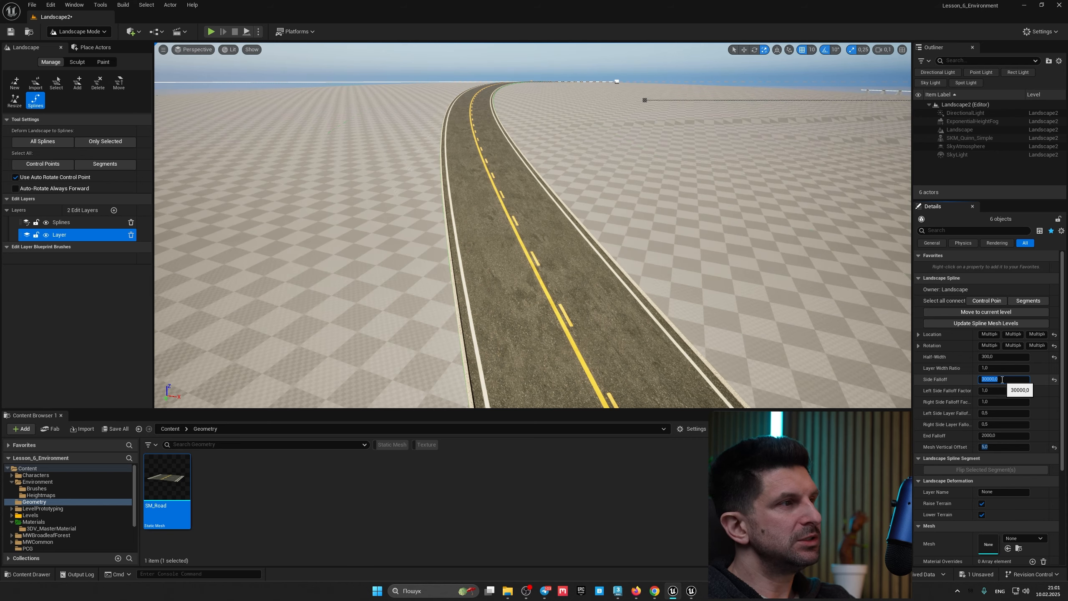
- Set the Side Falloff of all the spline's control points to 3000
mouse_move(736, 270)
right_mouse_down()
mouse_move(793, 251)
mouse_move(698, 255)
mouse_move(730, 254)
right_mouse_up()
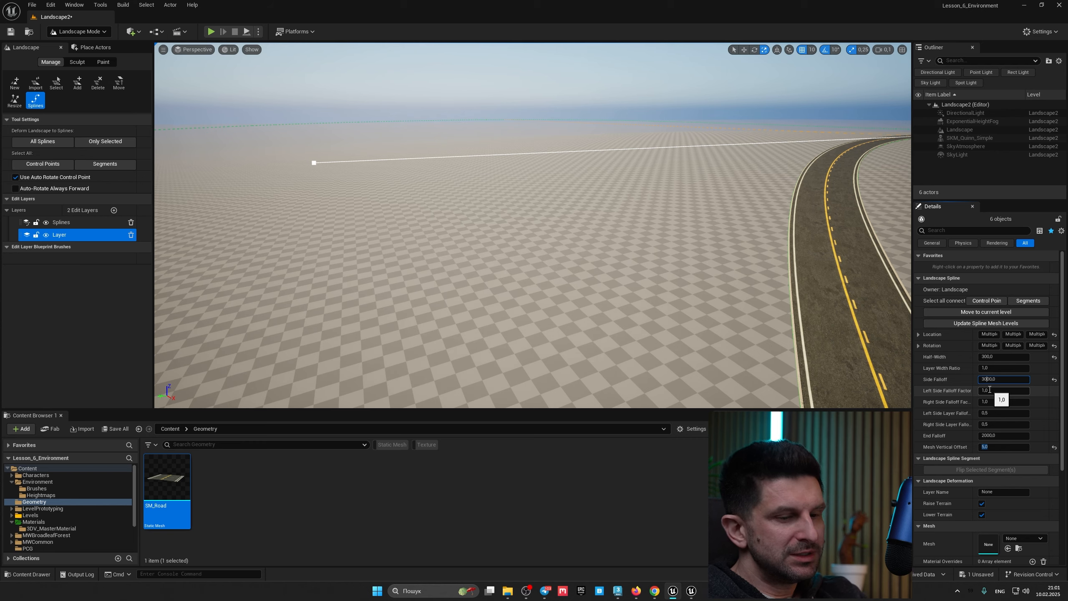
key("Return")
right_click_drag(740, 260, 689, 199)
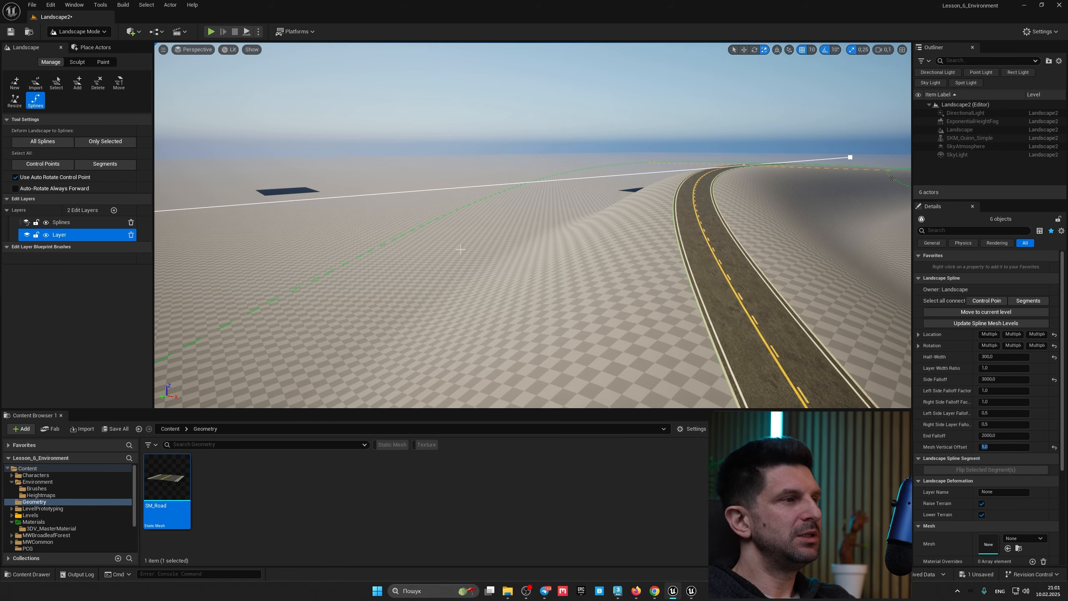
- Set the Left Side Falloff Factor of the spline's control points to 0.5 and review the slopes beside the road
right_click_drag(590, 256, 654, 266)
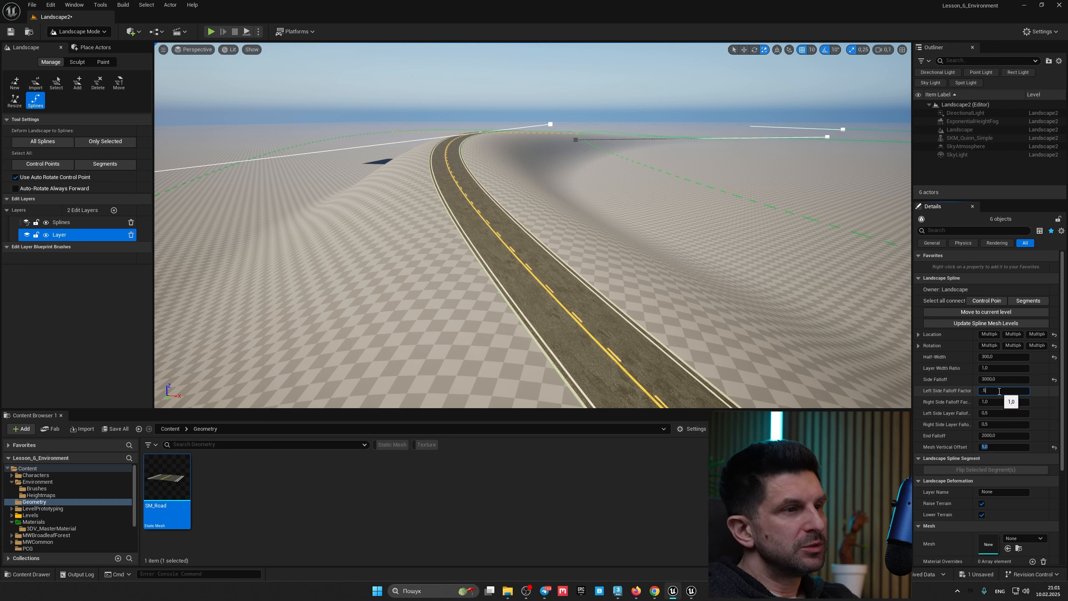
key("Return")
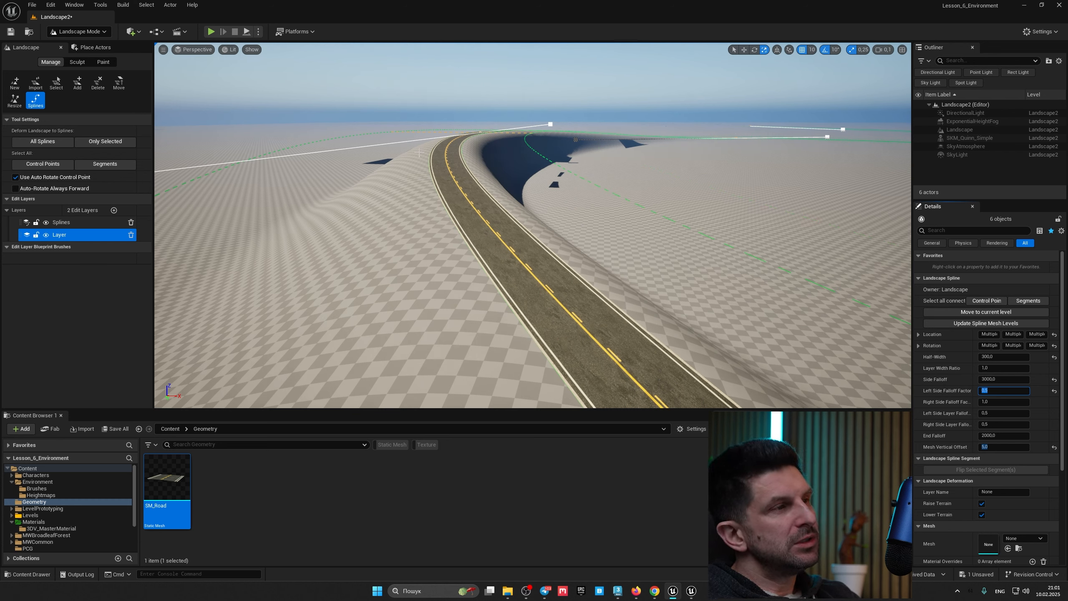
left_click(1004, 402)
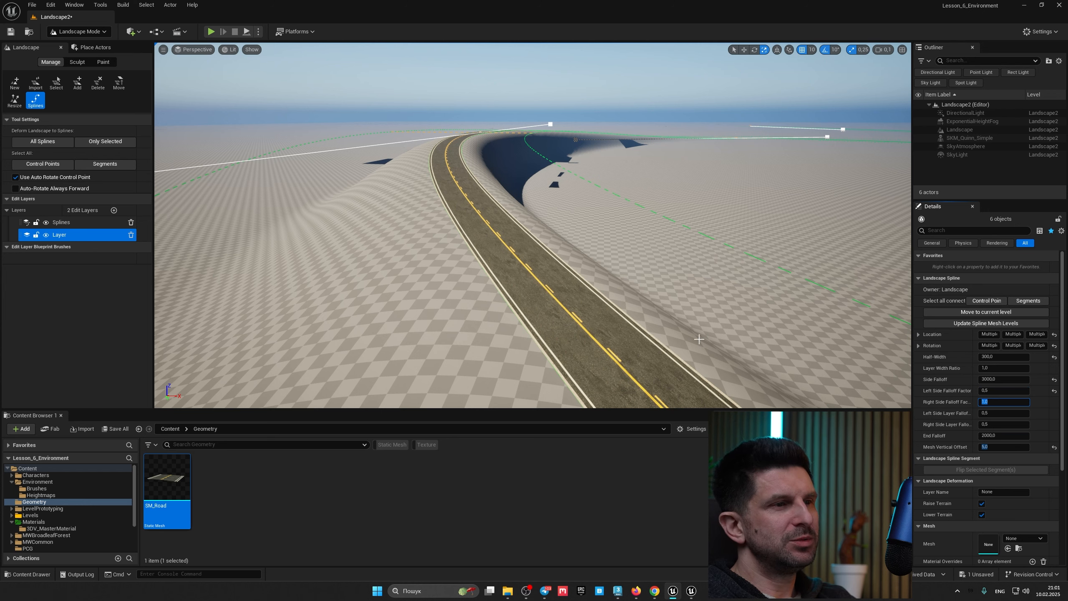
right_click_drag(622, 244, 614, 254)
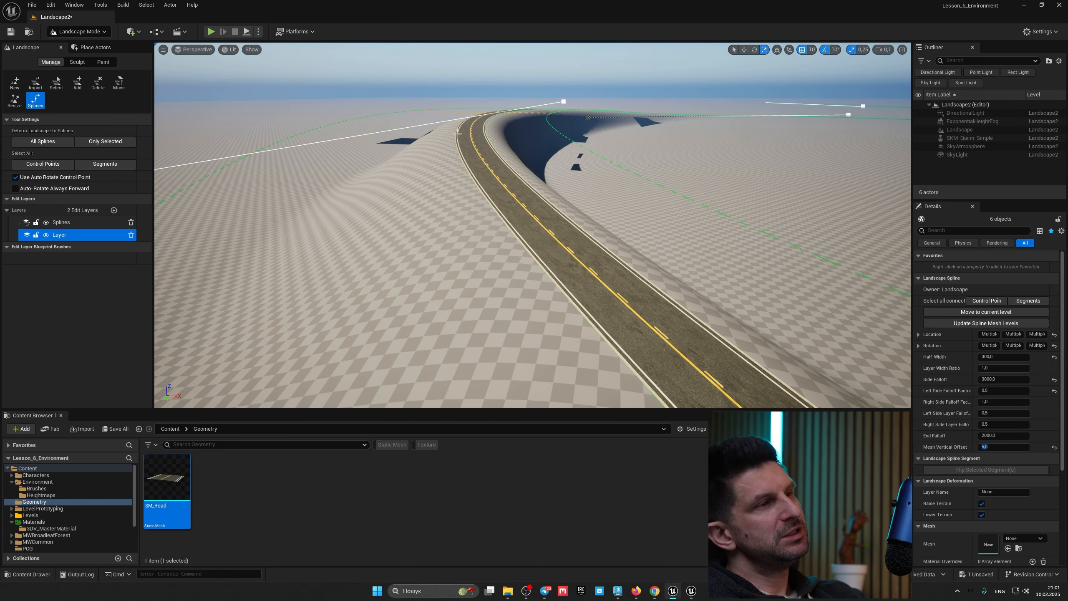